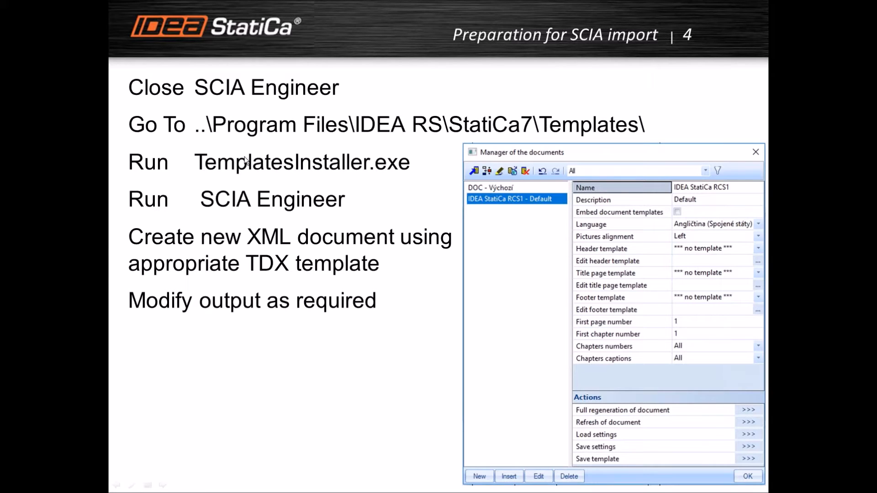
{"action": "key", "text": "ctrl"}
{"action": "key", "text": "ctrl"}
{"action": "key", "text": "ctrl"}
{"action": "key", "text": "ctrl"}
{"action": "left_click", "coordinate": [231, 307]}
{"action": "key", "text": "Right"}
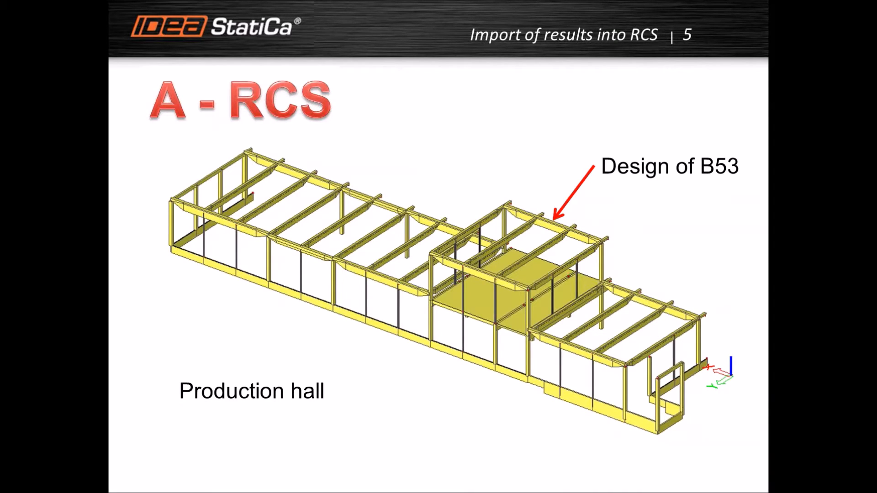
{"action": "key", "text": "ctrl"}
{"action": "key", "text": "ctrl"}
{"action": "key", "text": "ctrl"}
{"action": "key", "text": "ctrl"}
Switch to SCIA Engineer and pick out member B53, the upper edge beam of the raised roof, in the production hall model.
{"action": "key", "text": "alt+Tab"}
{"action": "key", "text": "alt+Tab"}
{"action": "key", "text": "alt+Tab"}
{"action": "key", "text": "alt+Tab"}
{"action": "key", "text": "alt+Tab"}
{"action": "key", "text": "alt+Tab"}
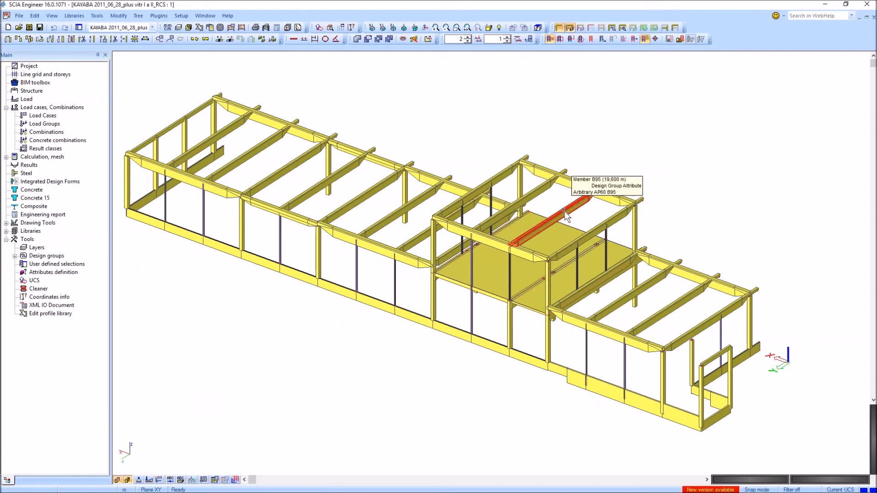
{"action": "left_click", "coordinate": [581, 187]}
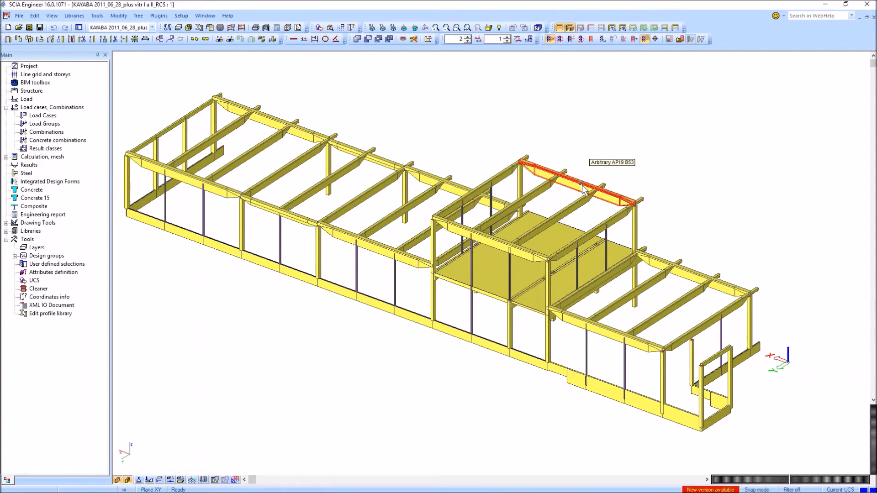
{"action": "left_click", "coordinate": [582, 187]}
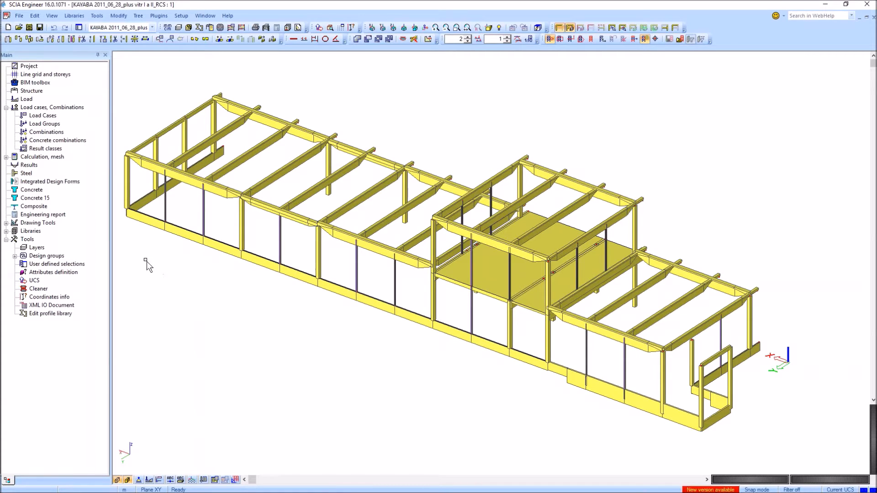
Open the XML input/output document and check the IDEA StatiCa RCS1 template's properties in the document manager.
{"action": "left_click", "coordinate": [60, 308]}
{"action": "left_click", "coordinate": [60, 309]}
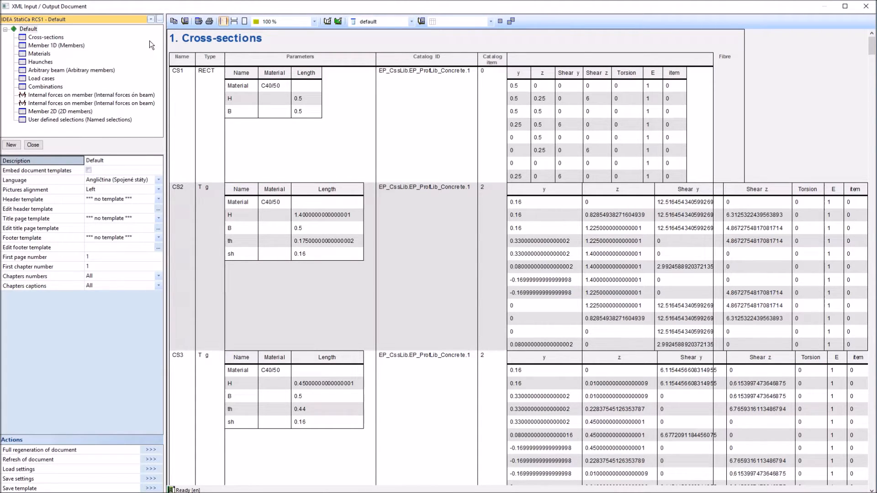
{"action": "left_click", "coordinate": [159, 19]}
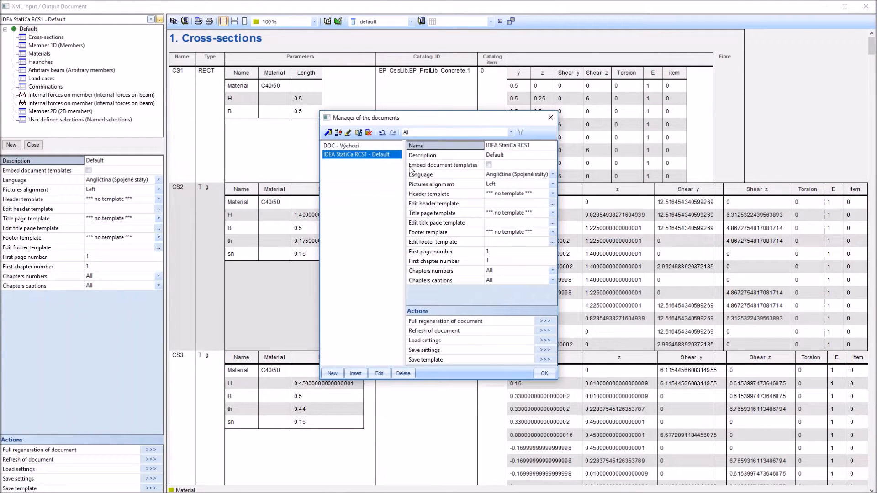
{"action": "left_click", "coordinate": [508, 147]}
{"action": "left_click", "coordinate": [551, 118]}
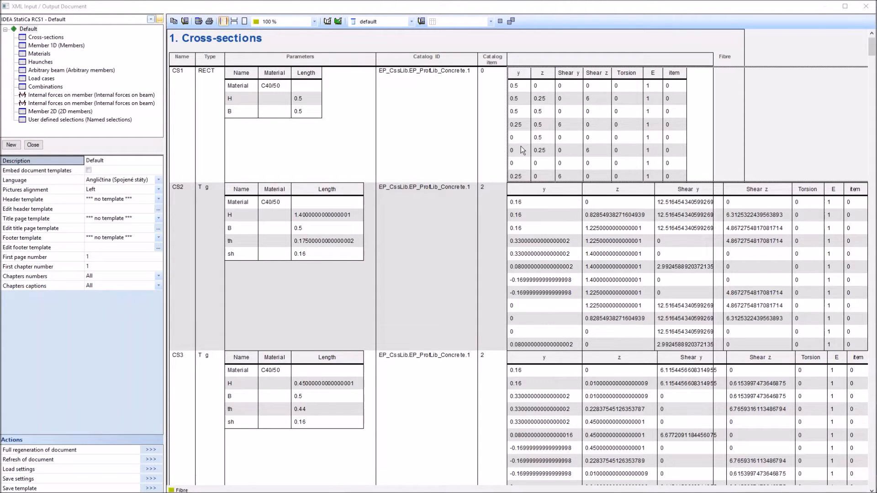
Examine the document's cross-section, 1D member, material and load case tables, including the load case filter.
{"action": "scroll", "coordinate": [521, 147], "scroll_direction": "down", "scroll_amount": 4}
{"action": "scroll", "coordinate": [508, 154], "scroll_direction": "down", "scroll_amount": 12}
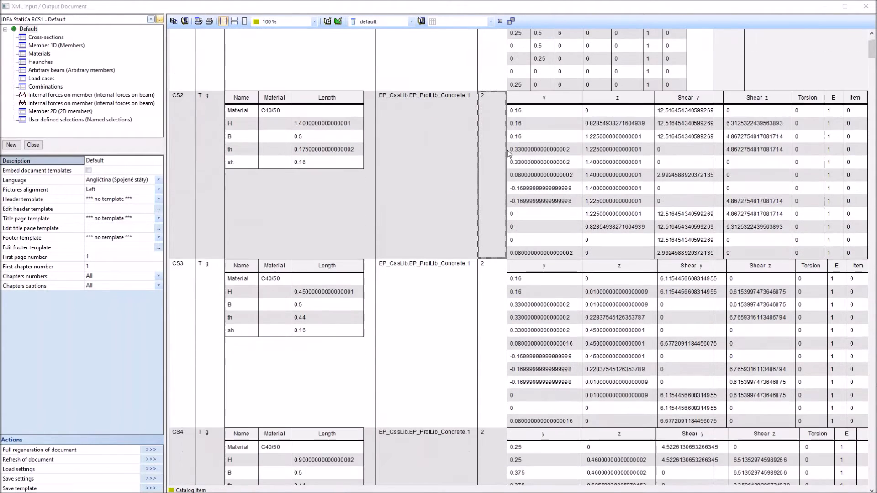
{"action": "scroll", "coordinate": [508, 154], "scroll_direction": "down", "scroll_amount": 5}
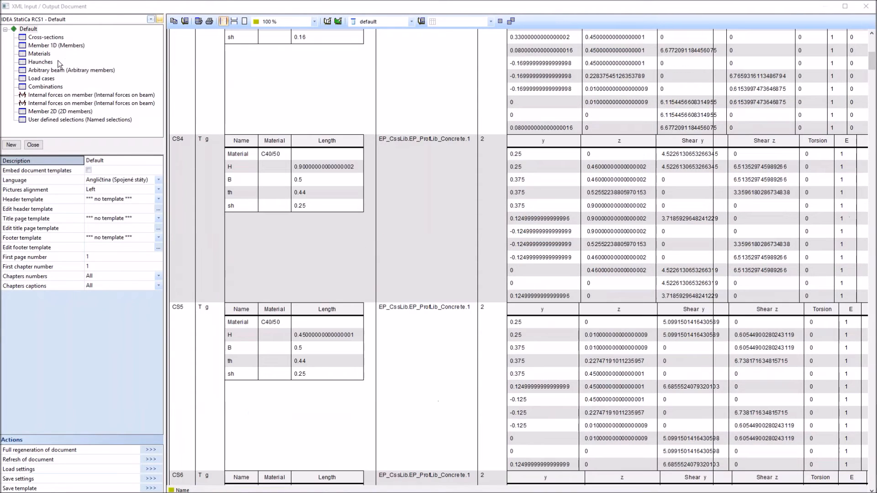
{"action": "left_click", "coordinate": [53, 46]}
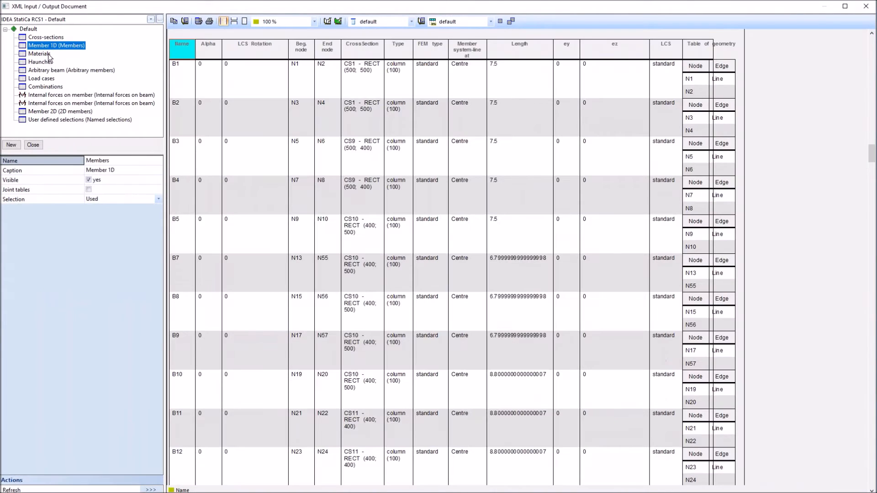
{"action": "left_click", "coordinate": [49, 54]}
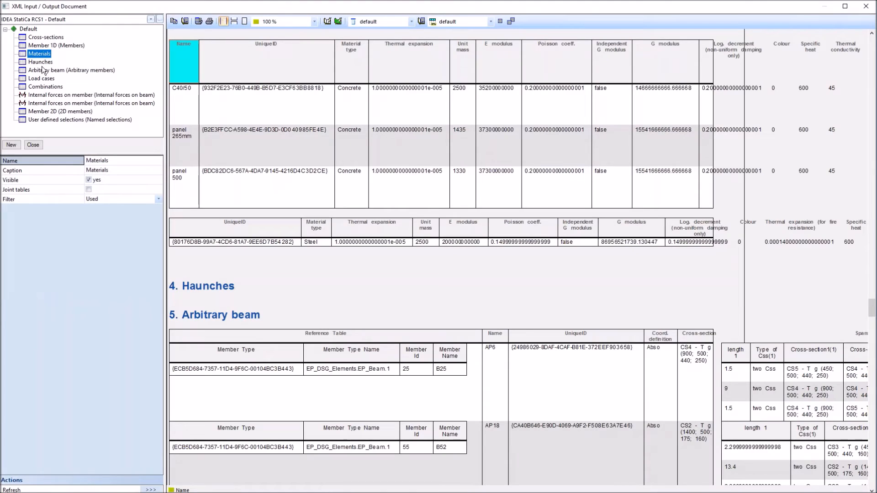
{"action": "left_click", "coordinate": [44, 79]}
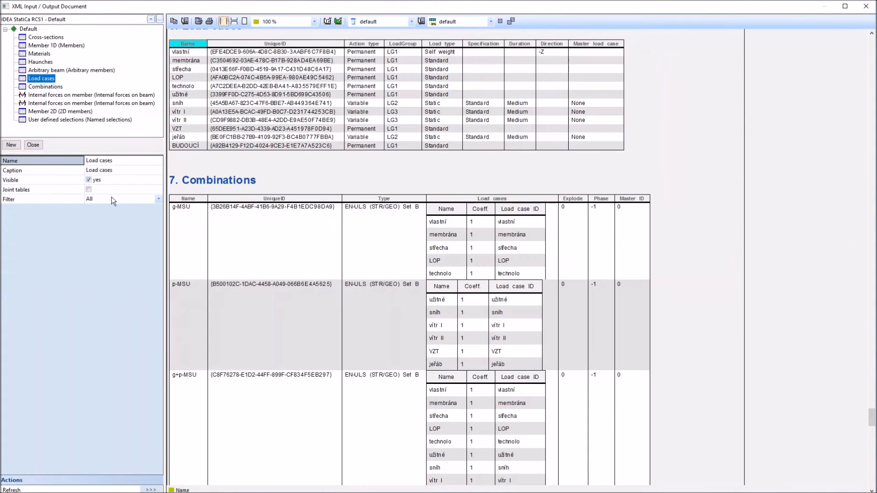
{"action": "key", "text": "ctrl"}
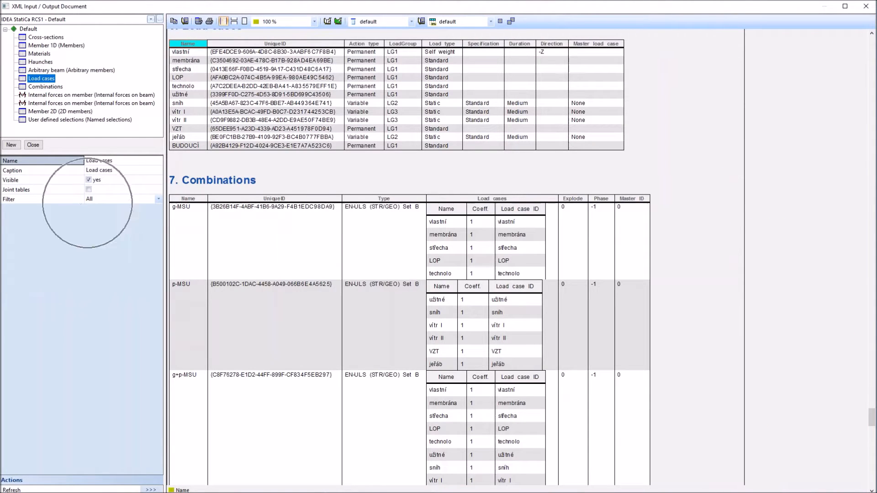
{"action": "key", "text": "ctrl"}
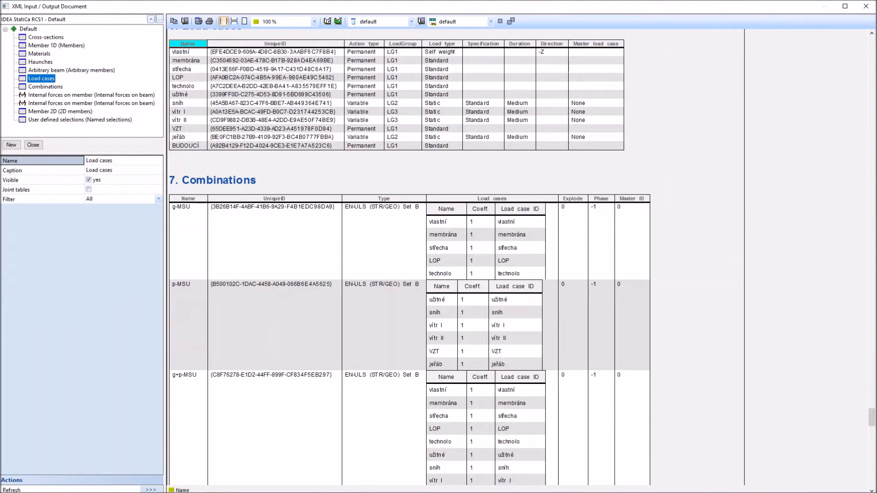
Check the combination assigned to each of the two internal forces tables and the list of members selected for export.
{"action": "left_click", "coordinate": [45, 95]}
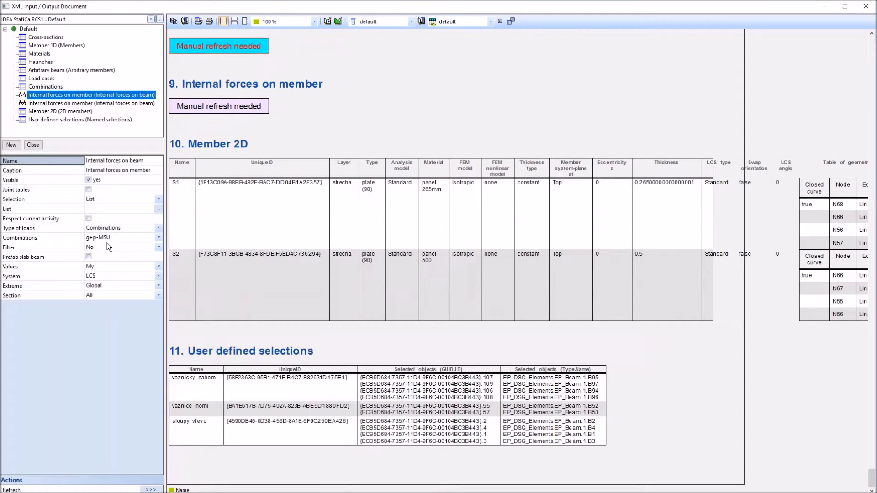
{"action": "left_click", "coordinate": [155, 238]}
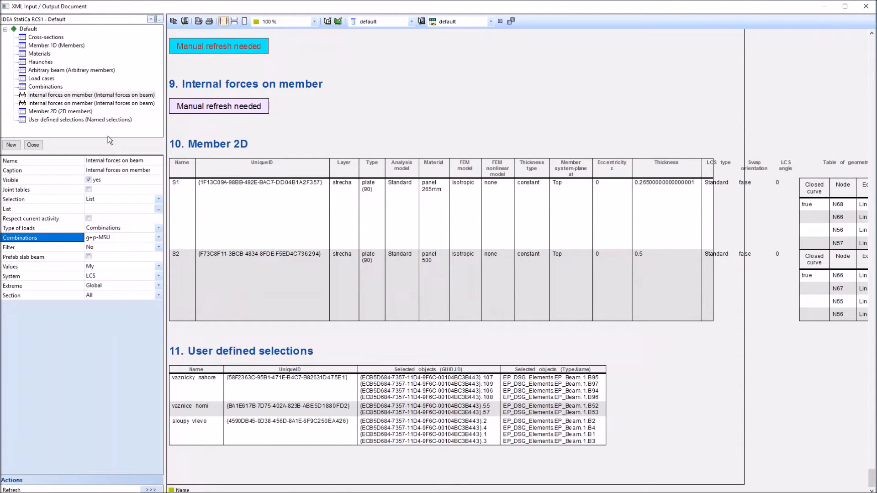
{"action": "left_click", "coordinate": [109, 103]}
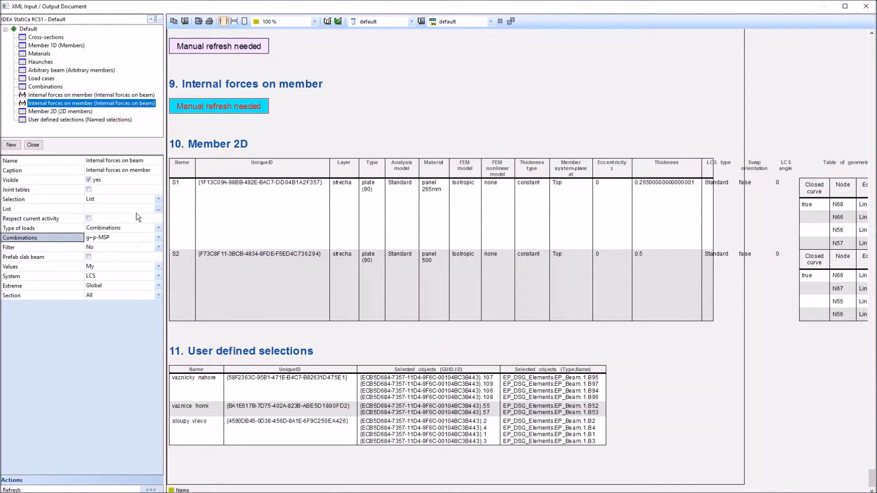
{"action": "left_click", "coordinate": [157, 208]}
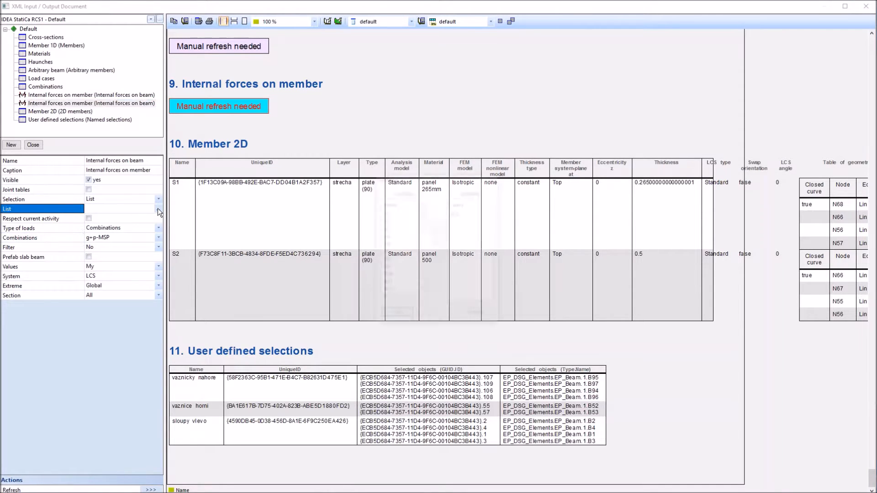
{"action": "left_click", "coordinate": [157, 209]}
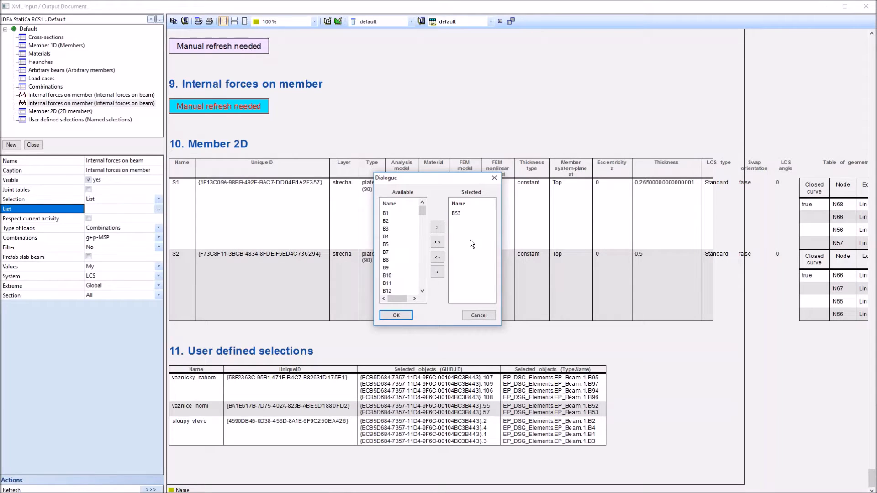
{"action": "left_click", "coordinate": [479, 316]}
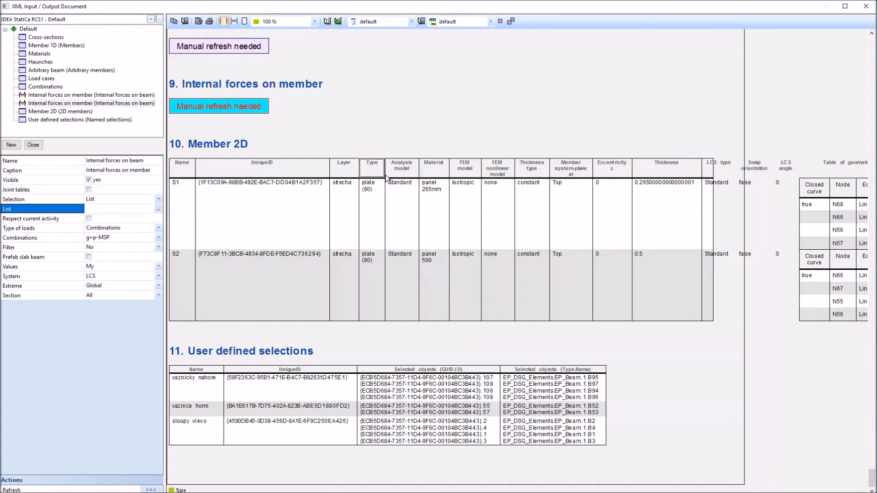
Refresh the document and export it as a Unicode XML file, overwriting KAYABA 2011_06_28_plus vitr I a II_RCS.xml.
{"action": "left_click", "coordinate": [327, 22]}
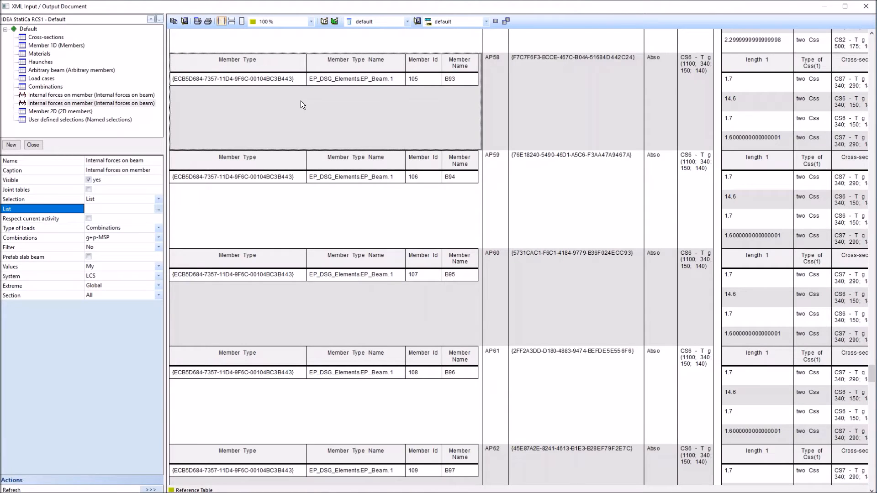
{"action": "left_click", "coordinate": [174, 21]}
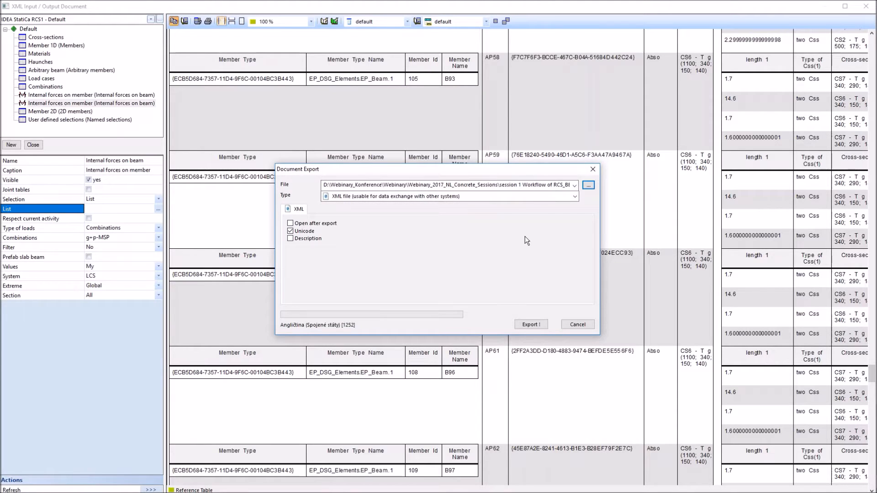
{"action": "left_click", "coordinate": [530, 325]}
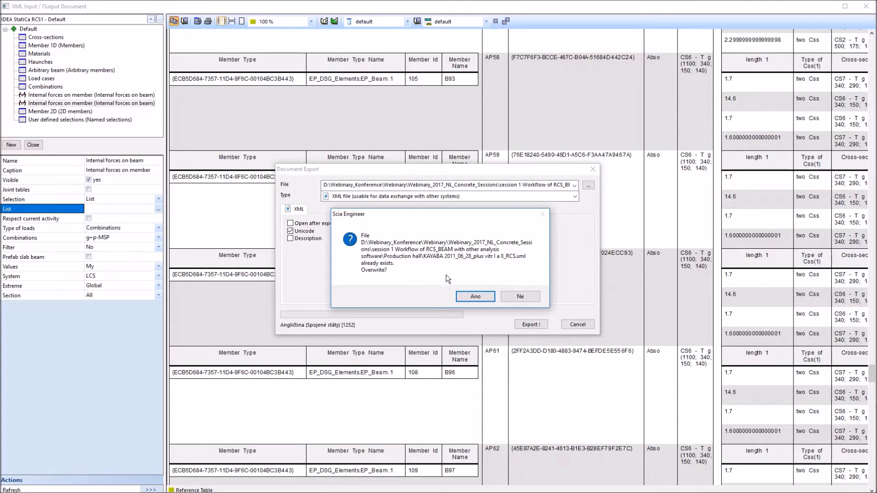
{"action": "left_click", "coordinate": [476, 297]}
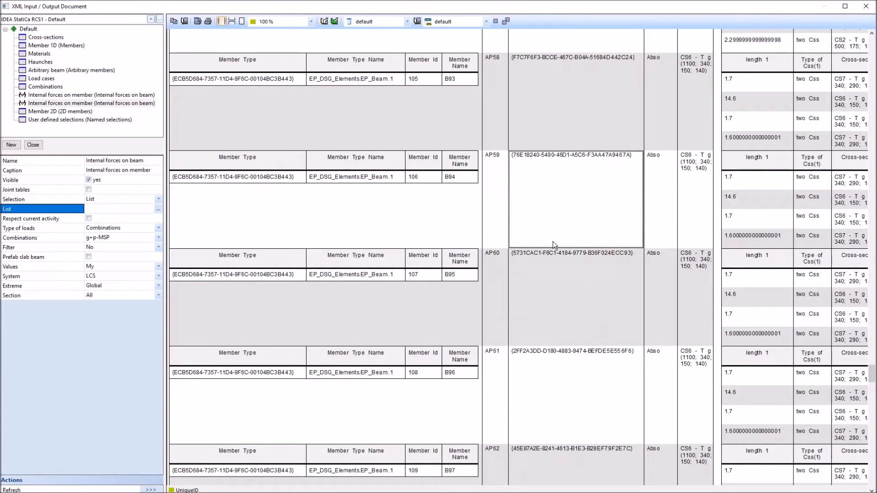
Switch to IDEA StatiCa RCS and create a new EN project with a reinforced beam member as the first section.
{"action": "key", "text": "alt+Tab"}
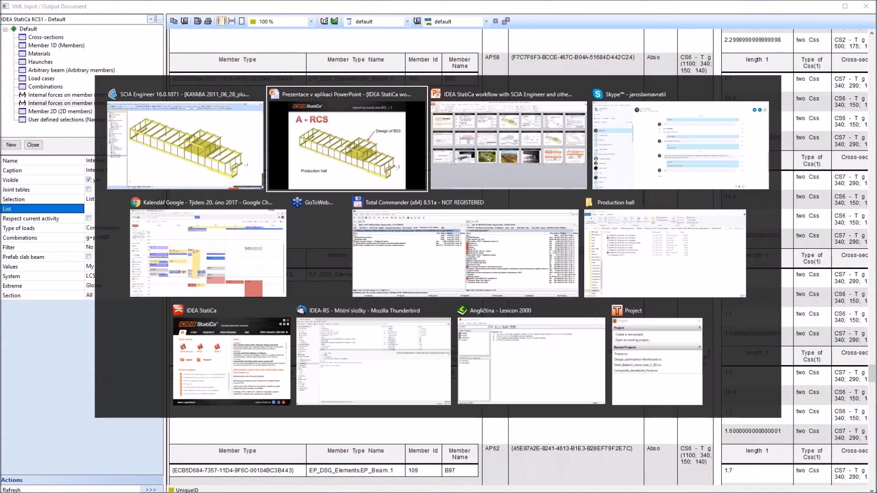
{"action": "key", "text": "alt+Tab"}
{"action": "key", "text": "alt+Tab"}
{"action": "key", "text": "alt+Tab"}
{"action": "key", "text": "alt+Tab"}
{"action": "key", "text": "alt+Tab"}
{"action": "key", "text": "alt+Tab"}
{"action": "key", "text": "alt+Tab"}
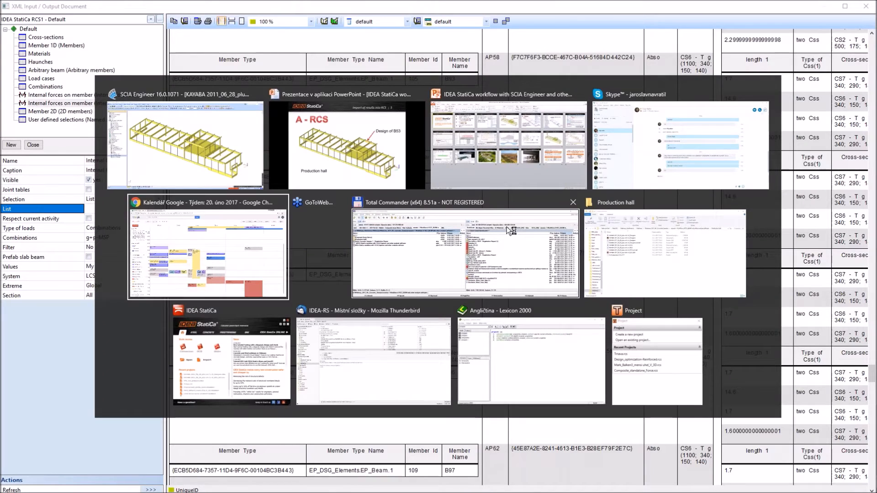
{"action": "key", "text": "alt+Tab"}
{"action": "key", "text": "alt+Tab"}
{"action": "key", "text": "alt+Tab"}
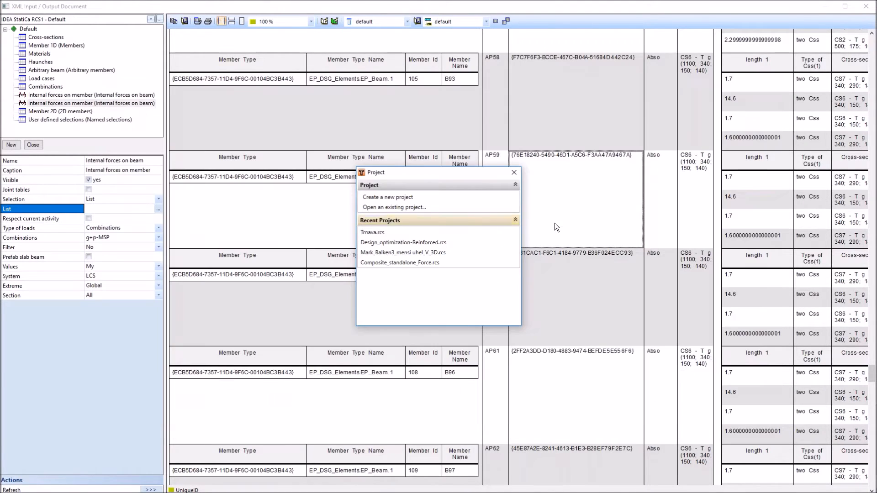
{"action": "left_click", "coordinate": [410, 198]}
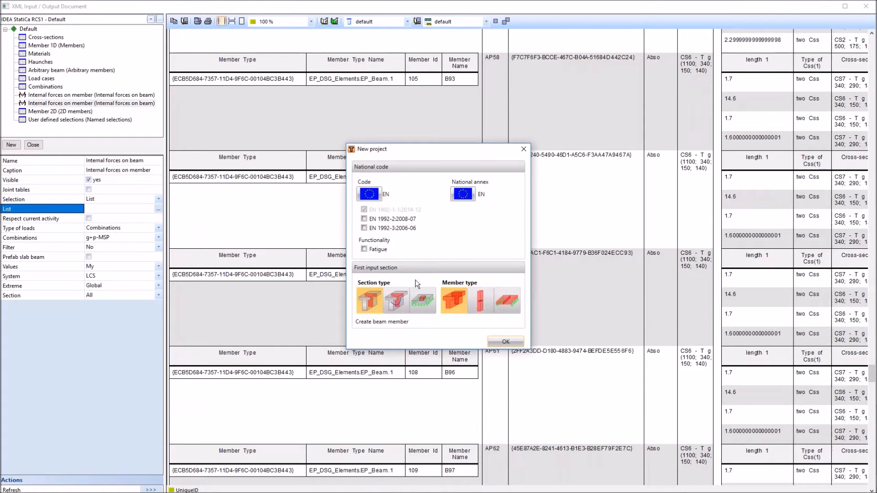
{"action": "left_click", "coordinate": [506, 342]}
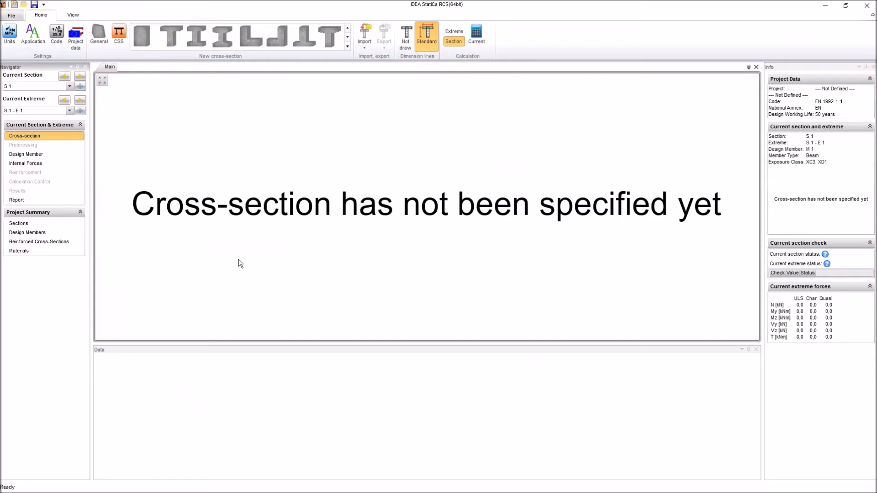
Import the SCIA XML file KAYABA 2011_06_28_plus vitr I a II_RCS, accepting the proposed combination types and declining design groups from named selections.
{"action": "left_click", "coordinate": [21, 225]}
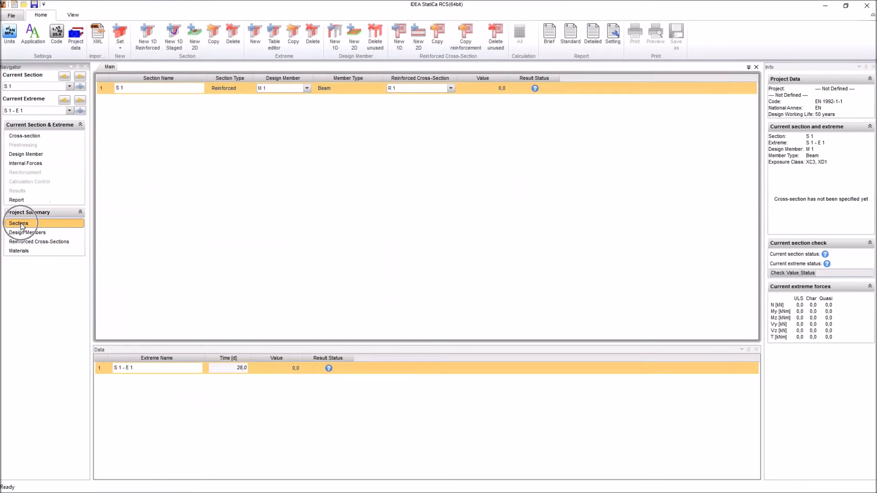
{"action": "left_click", "coordinate": [99, 36]}
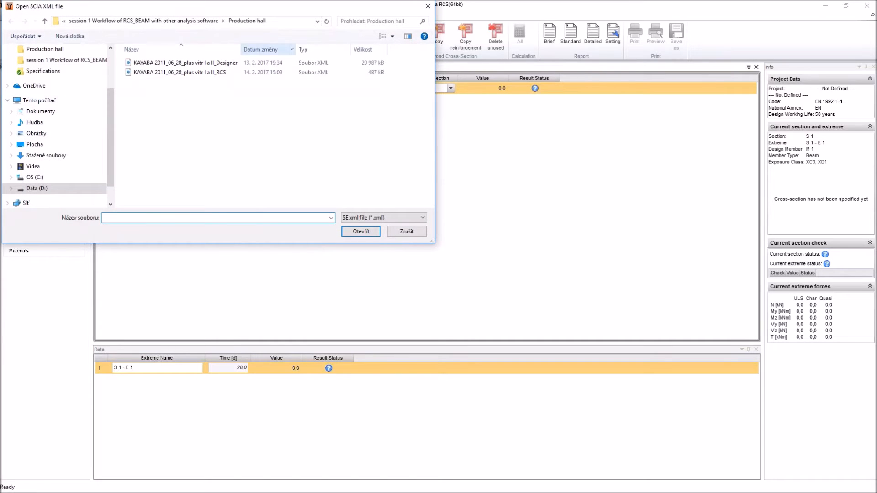
{"action": "left_click_drag", "start_coordinate": [242, 48], "coordinate": [293, 48]}
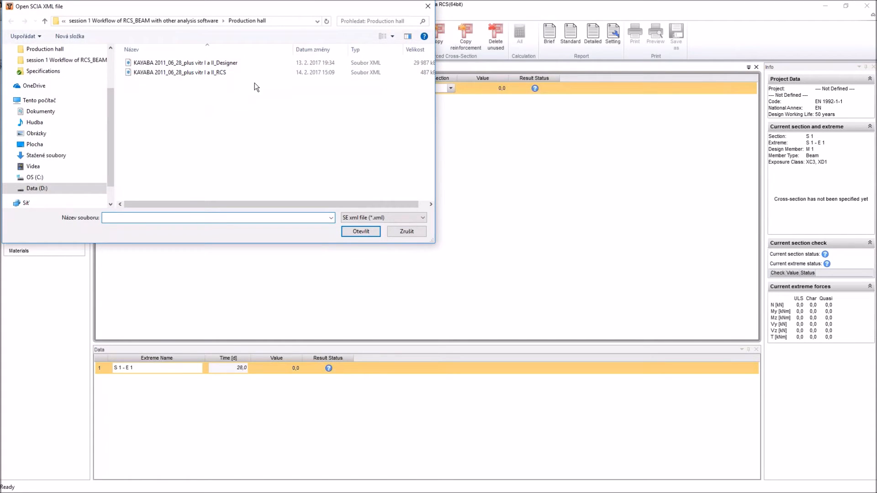
{"action": "left_click", "coordinate": [224, 73]}
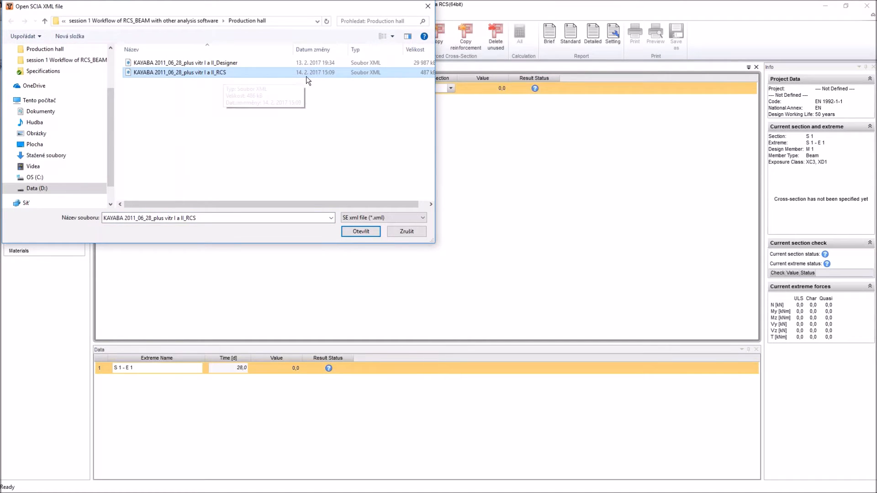
{"action": "left_click", "coordinate": [361, 232]}
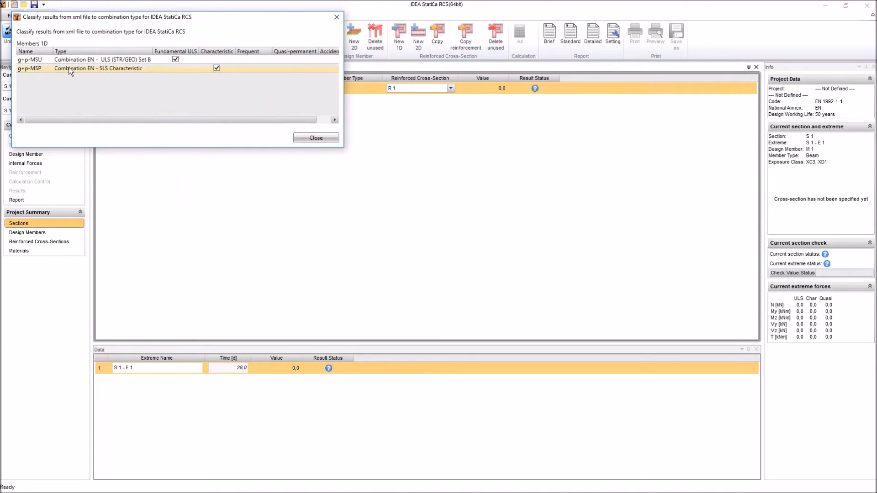
{"action": "left_click", "coordinate": [327, 138]}
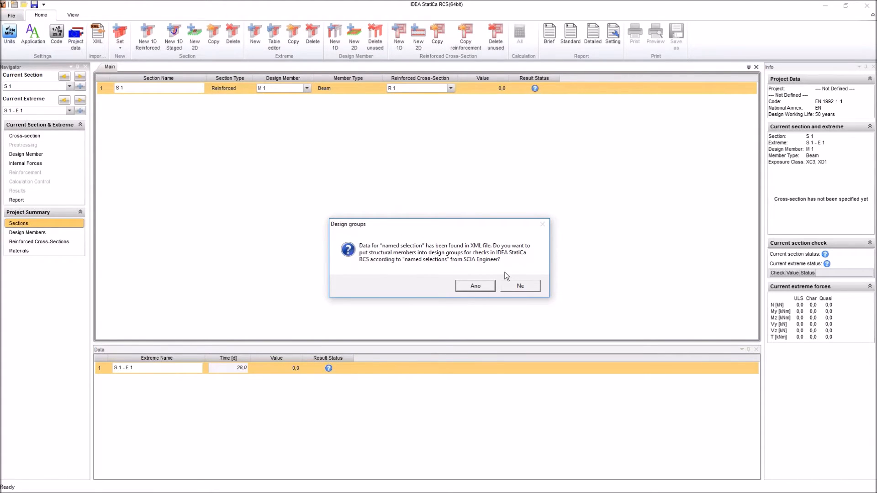
{"action": "left_click", "coordinate": [520, 286]}
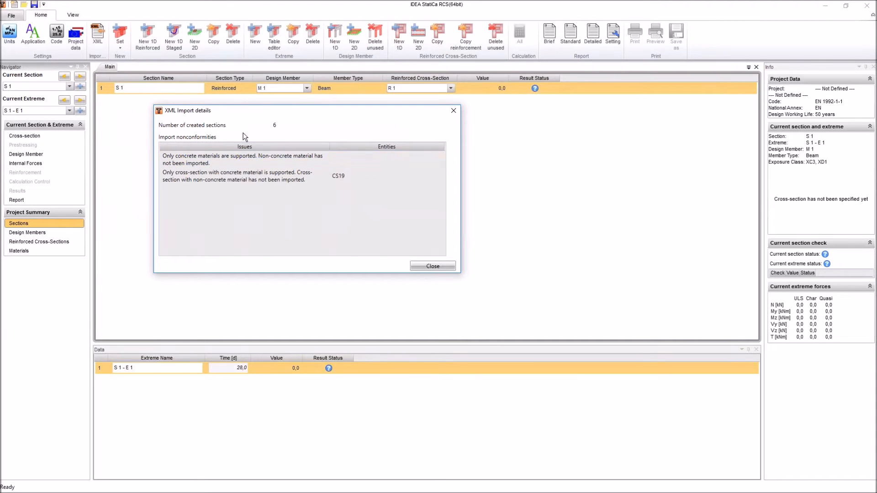
Examine the XML import nonconformities, including the entry for cross-section CS19.
{"action": "left_click_drag", "start_coordinate": [328, 146], "coordinate": [371, 146]}
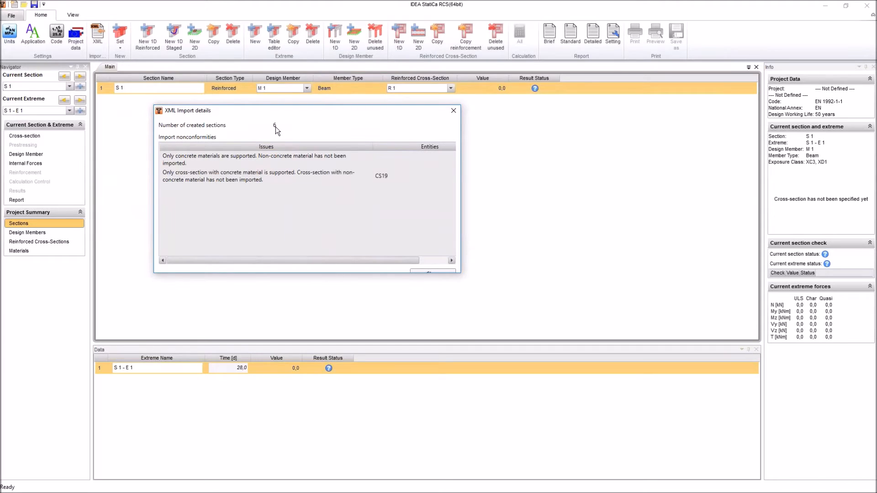
{"action": "left_click", "coordinate": [240, 177]}
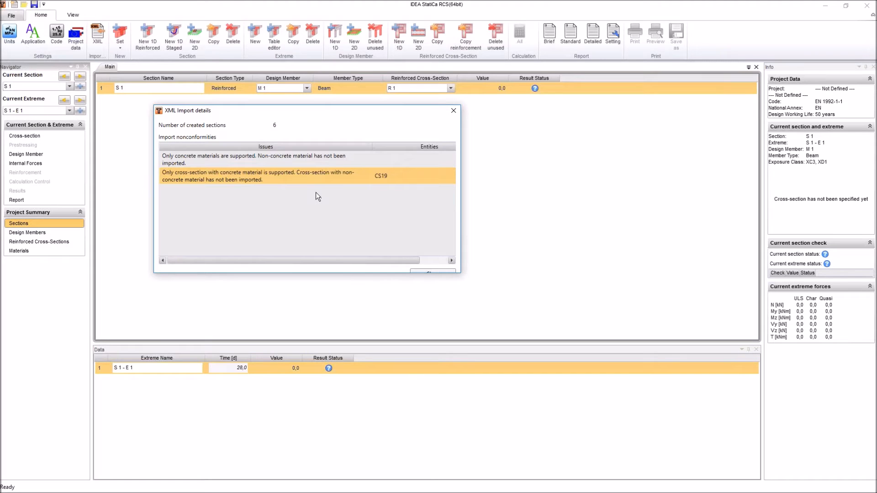
{"action": "key", "text": "alt+Tab"}
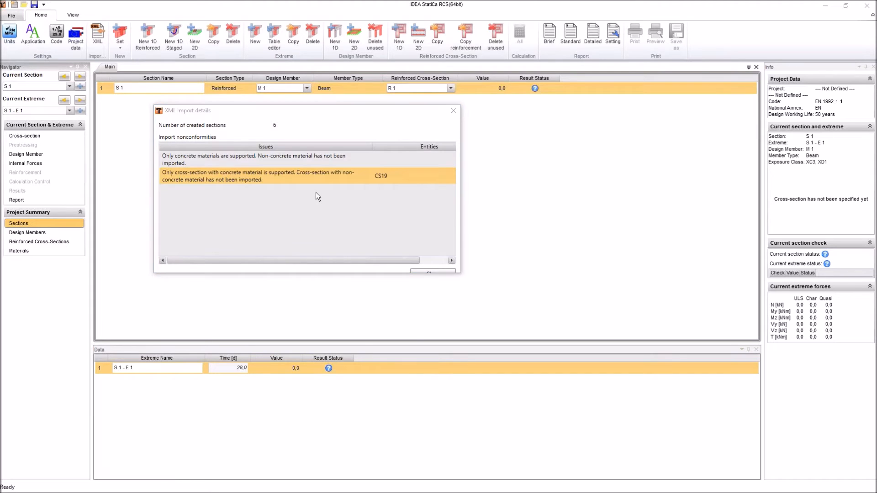
{"action": "key", "text": "alt+Tab"}
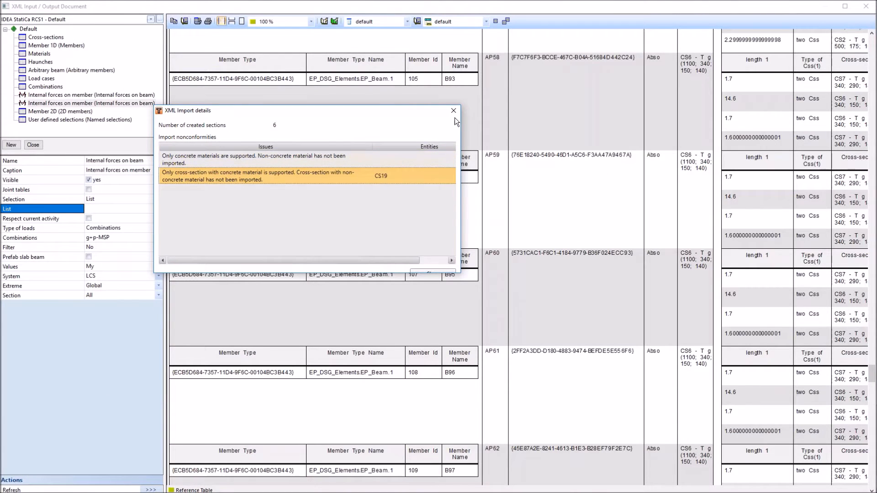
Finish the XML import and delete the empty initial section S 1.
{"action": "left_click", "coordinate": [455, 111]}
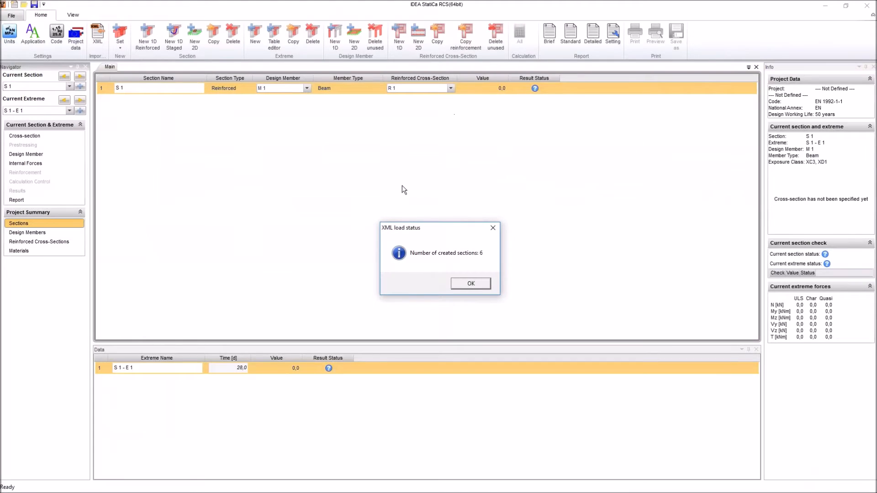
{"action": "left_click", "coordinate": [471, 284]}
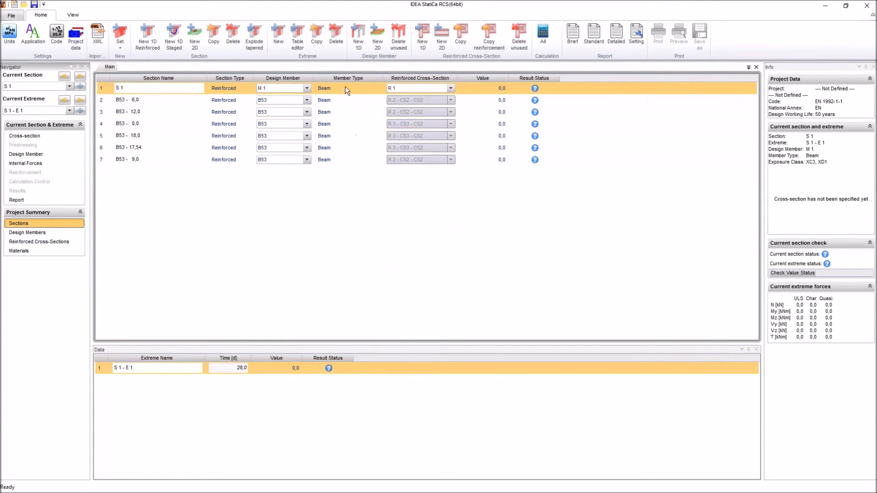
{"action": "left_click", "coordinate": [234, 33]}
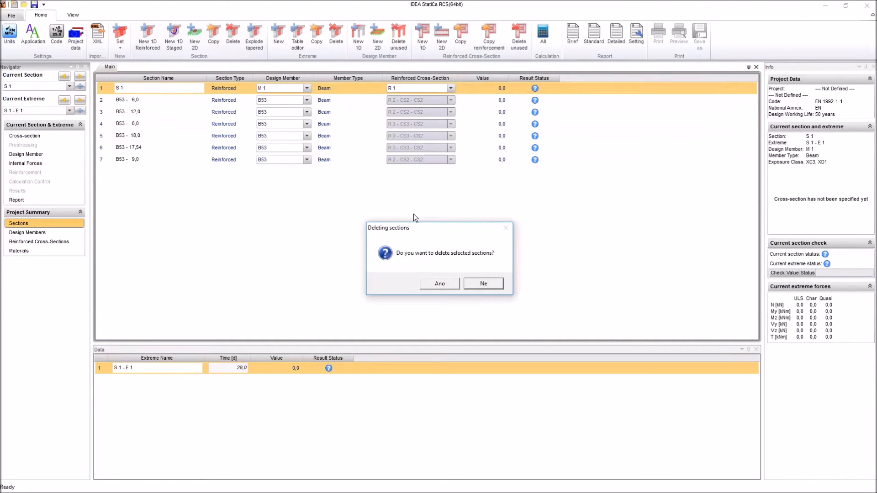
{"action": "left_click", "coordinate": [440, 284]}
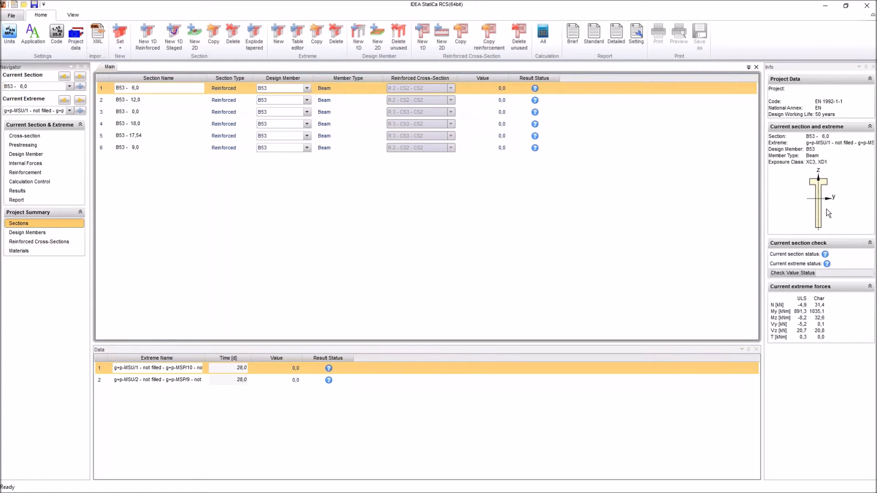
Examine the cross-section shape and extreme forces of the imported B53 sections at 12,0, 0,0, 18,0, 17,54 and 9,0.
{"action": "left_click", "coordinate": [346, 99]}
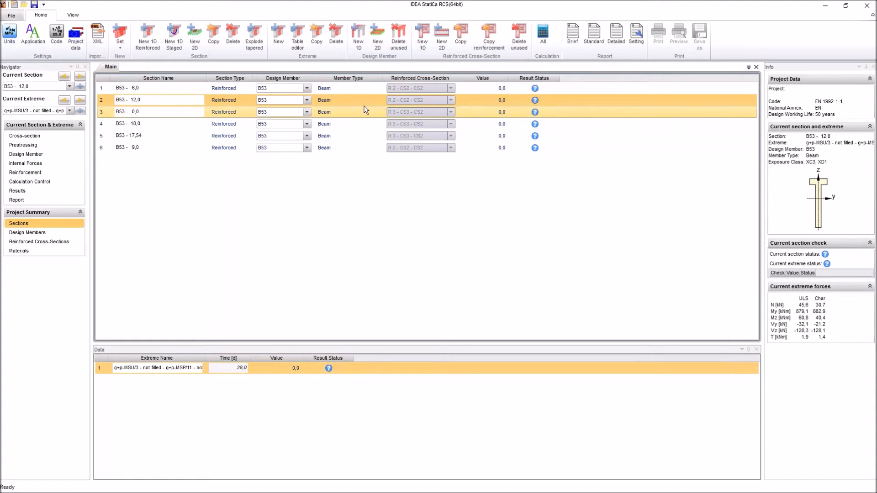
{"action": "left_click", "coordinate": [339, 113]}
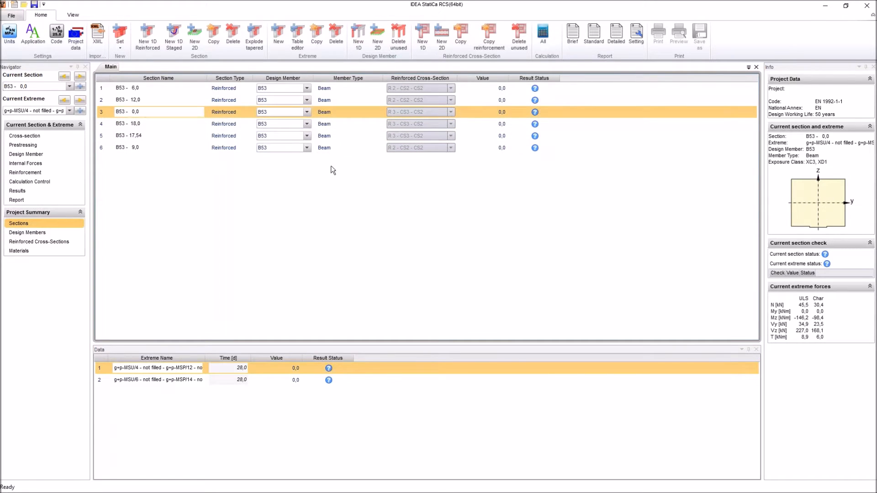
{"action": "left_click", "coordinate": [328, 122]}
{"action": "left_click", "coordinate": [329, 132]}
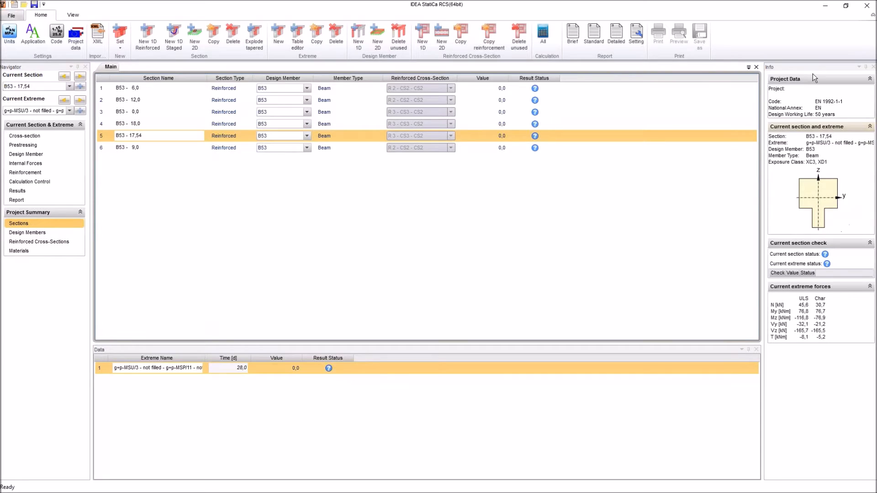
{"action": "left_click", "coordinate": [330, 149]}
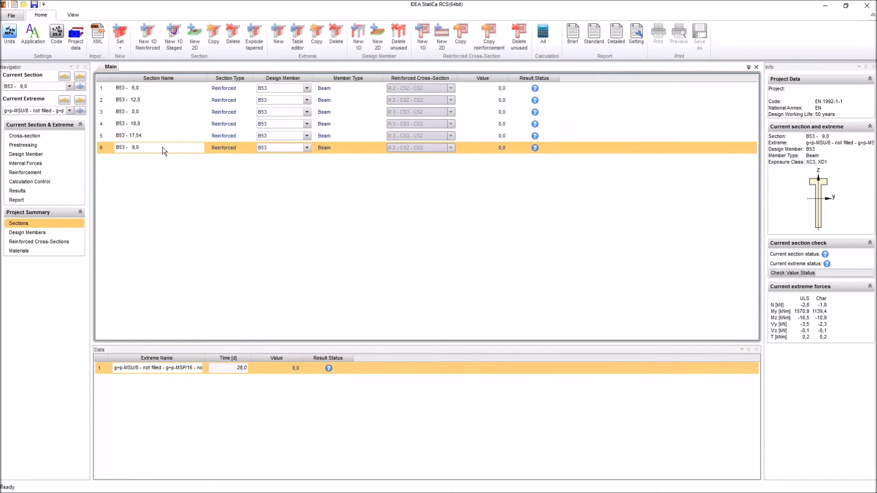
Delete the B53 sections at 0,0, 18,0 and 17,54.
{"action": "left_click", "coordinate": [173, 113]}
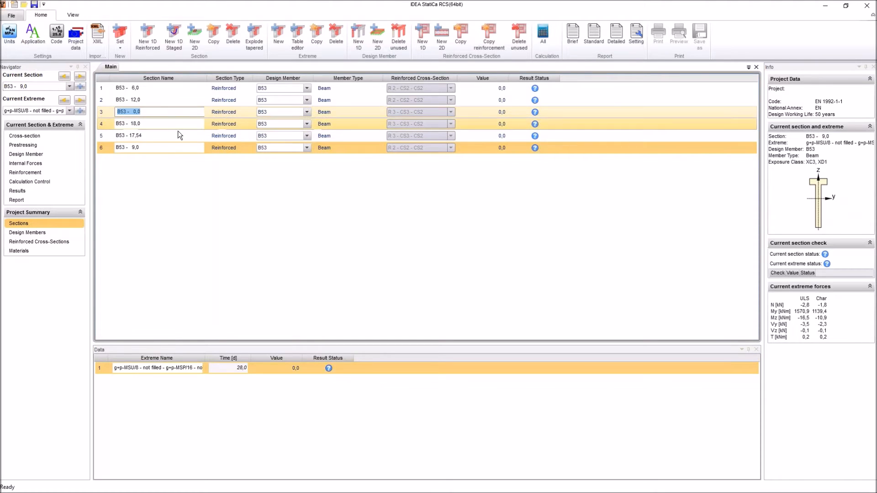
{"action": "left_click", "coordinate": [221, 116]}
{"action": "left_click", "coordinate": [225, 137], "text": "shift"}
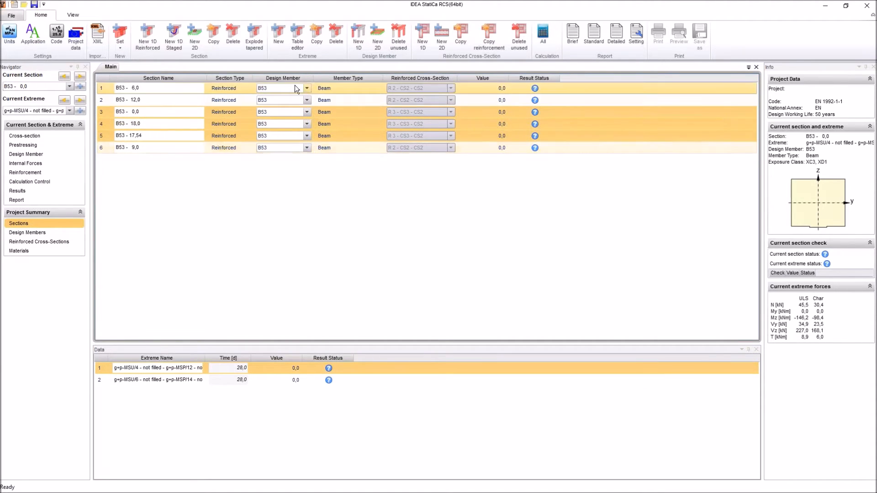
{"action": "left_click", "coordinate": [232, 36]}
{"action": "left_click", "coordinate": [440, 283]}
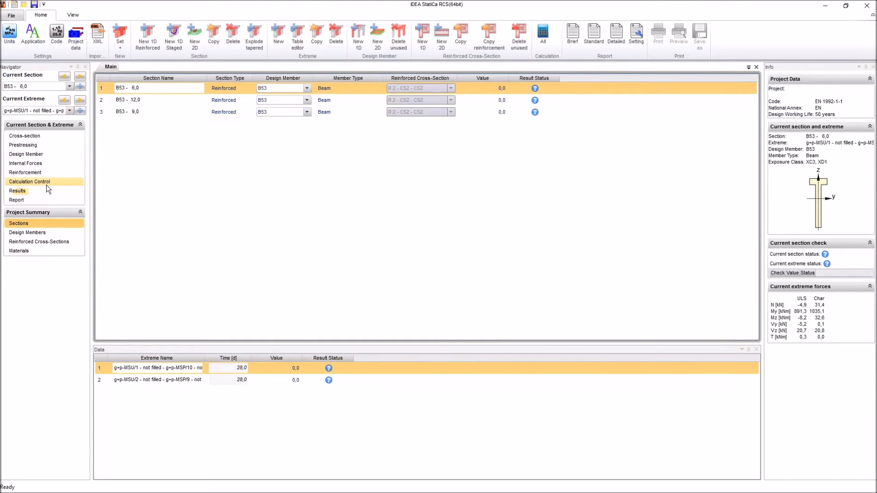
Check the internal forces of section B53 - 6,0 and open the reinforcement of section B53 - 9,0.
{"action": "left_click", "coordinate": [39, 172]}
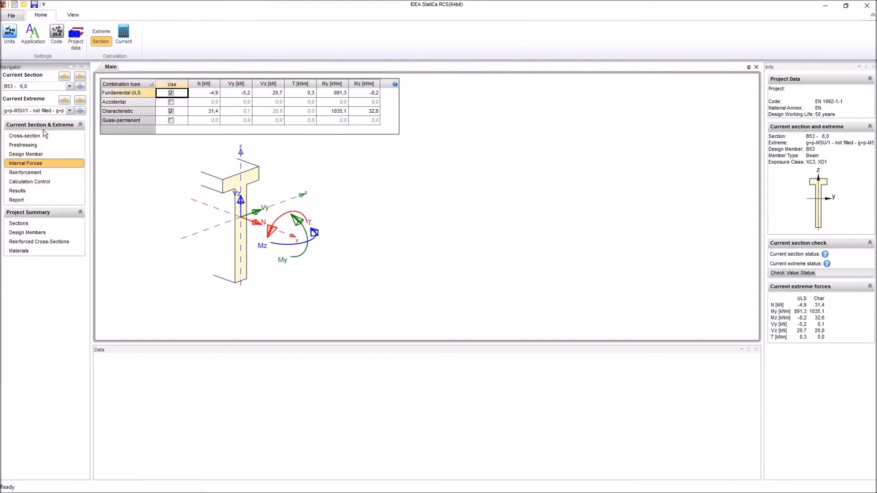
{"action": "left_click", "coordinate": [19, 224]}
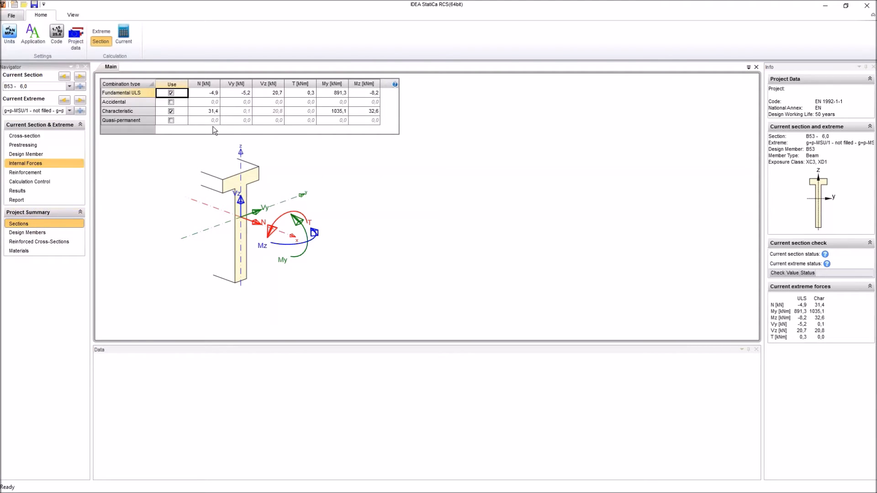
{"action": "left_click", "coordinate": [352, 112]}
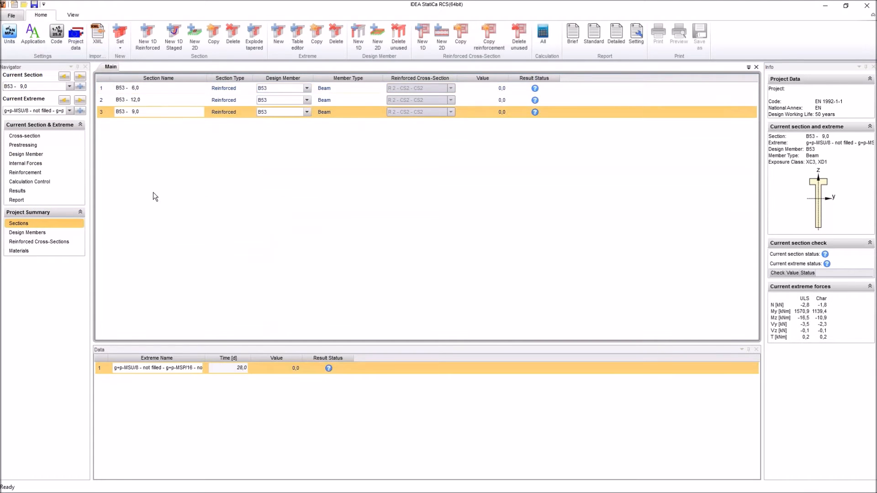
{"action": "left_click", "coordinate": [26, 173]}
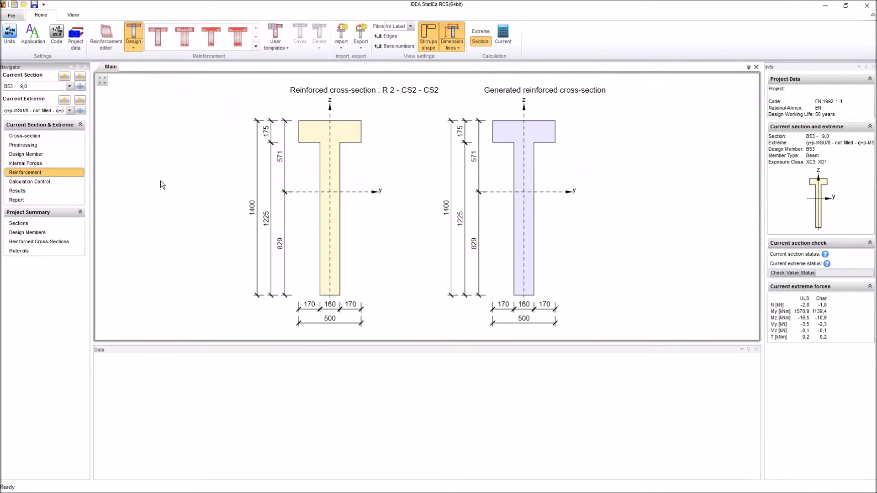
Apply the T-shaped cross-section template with 4 upper and 13 lower 16 mm bars and 10 mm stirrups to section B53 - 9,0.
{"action": "left_click", "coordinate": [159, 37]}
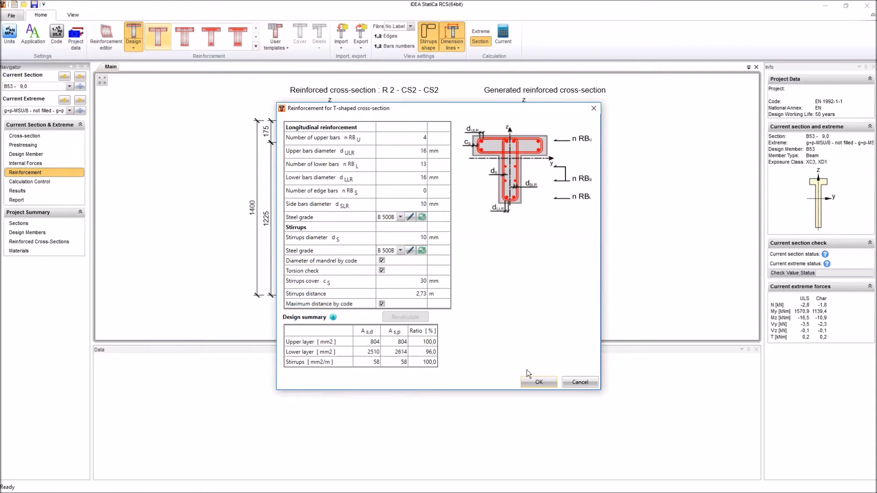
{"action": "left_click", "coordinate": [538, 383]}
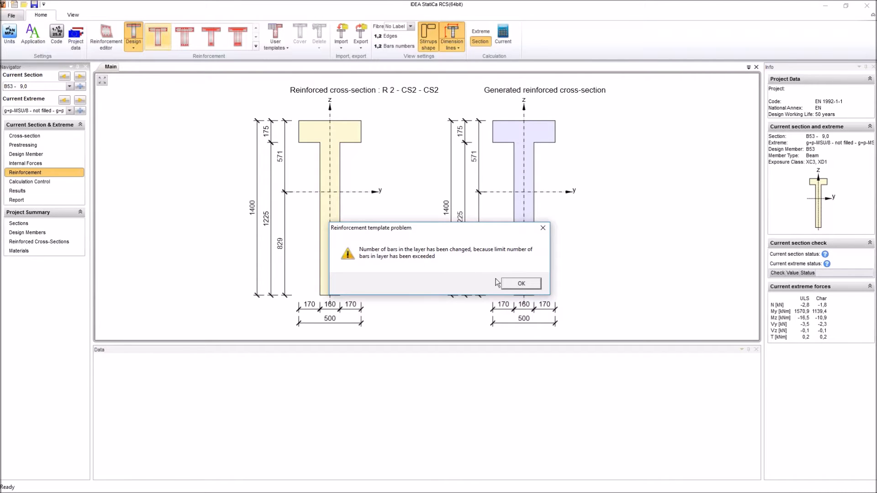
{"action": "left_click", "coordinate": [511, 283]}
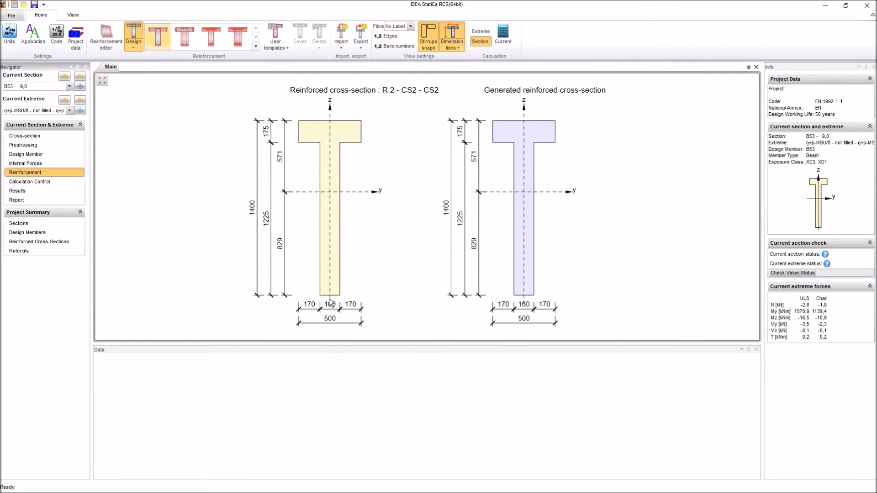
{"action": "key", "text": "ctrl"}
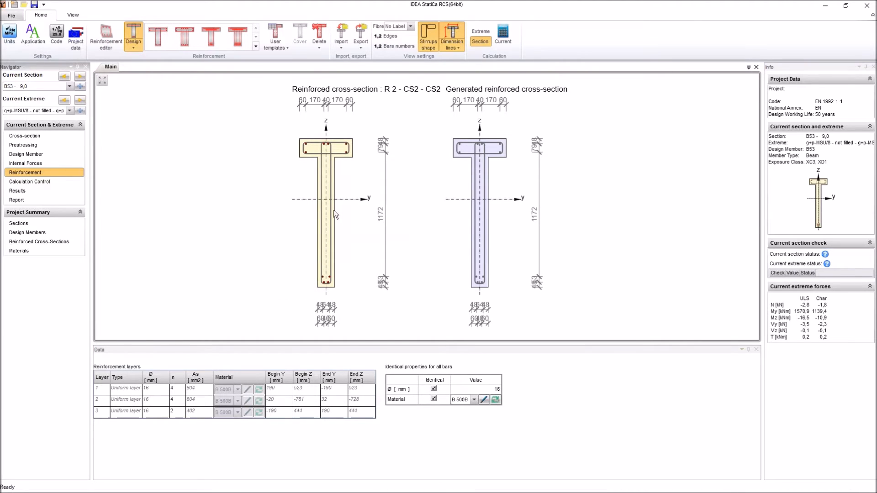
Apply the layered template with 2x16 upper bars, 9x20 lower bars and 10 mm detailing bars, and inspect the lower layer.
{"action": "left_click", "coordinate": [210, 36]}
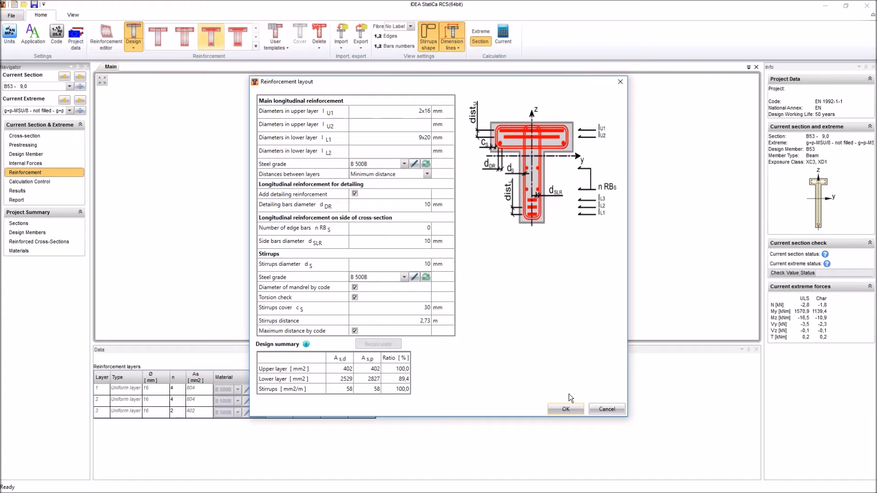
{"action": "left_click", "coordinate": [572, 409]}
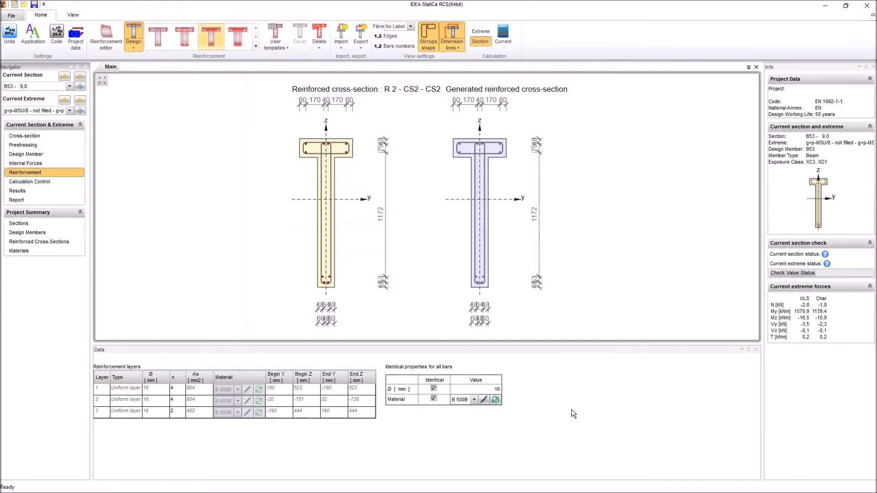
{"action": "scroll", "coordinate": [324, 299], "scroll_direction": "up", "scroll_amount": 6}
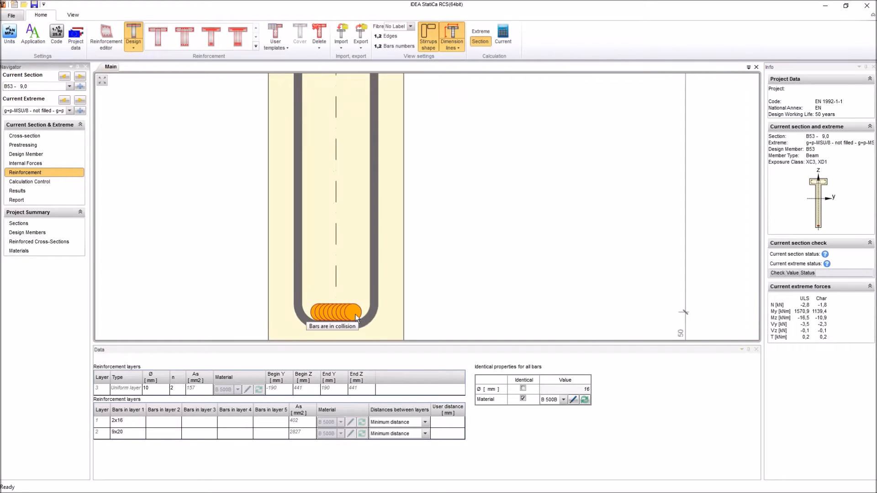
{"action": "scroll", "coordinate": [385, 248], "scroll_direction": "up", "scroll_amount": 3}
{"action": "left_click", "coordinate": [360, 281]}
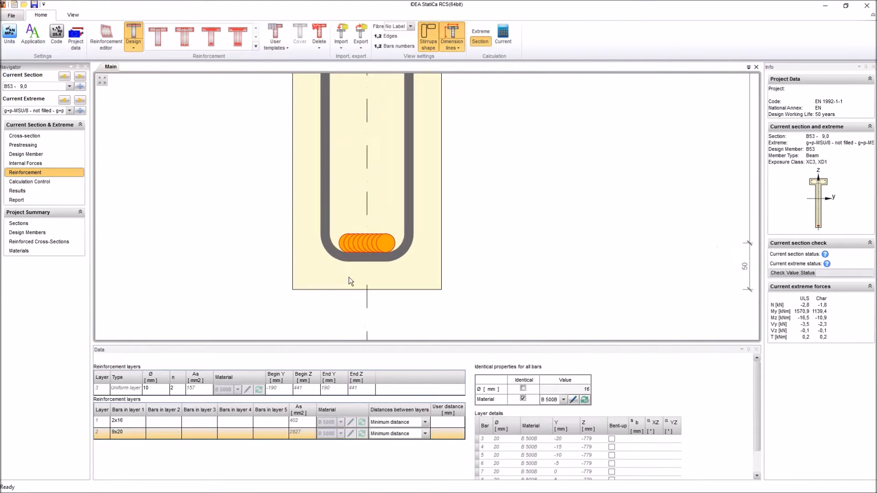
{"action": "scroll", "coordinate": [352, 279], "scroll_direction": "up", "scroll_amount": 2}
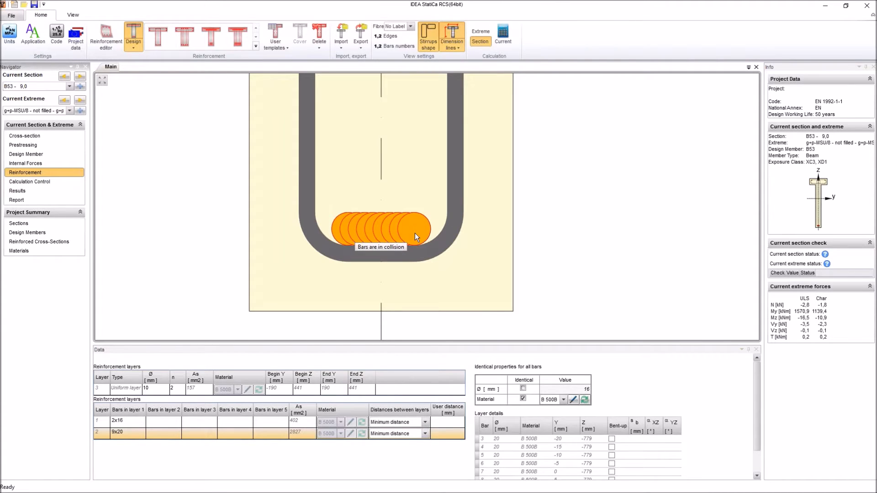
Calculate all sections and examine the detailing check of section B53 - 9,0.
{"action": "scroll", "coordinate": [415, 233], "scroll_direction": "down", "scroll_amount": 1}
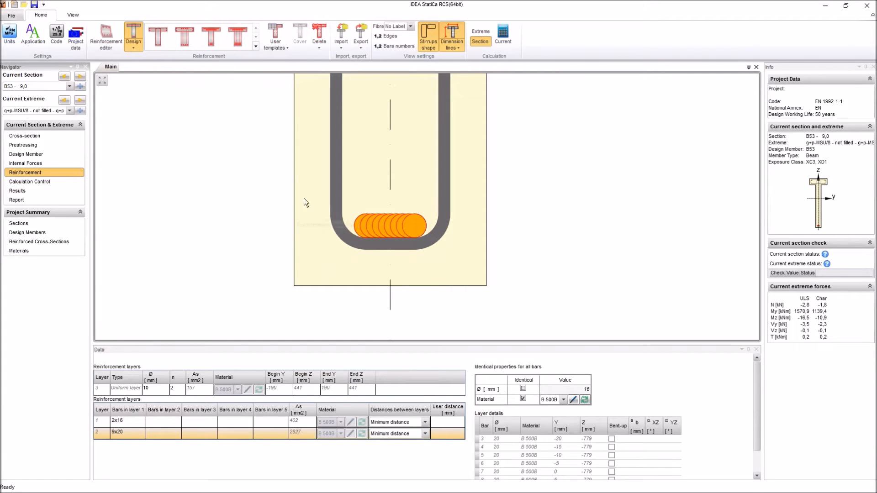
{"action": "right_click", "coordinate": [219, 164]}
{"action": "left_click", "coordinate": [211, 168]}
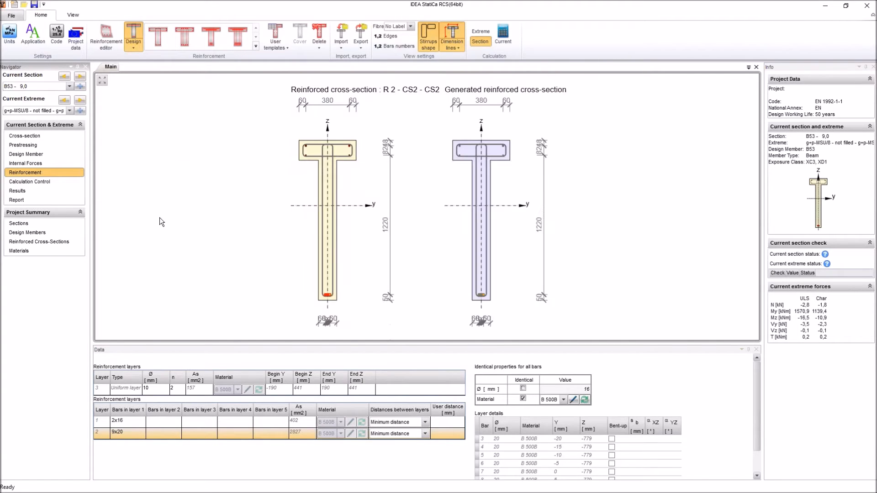
{"action": "left_click", "coordinate": [22, 223]}
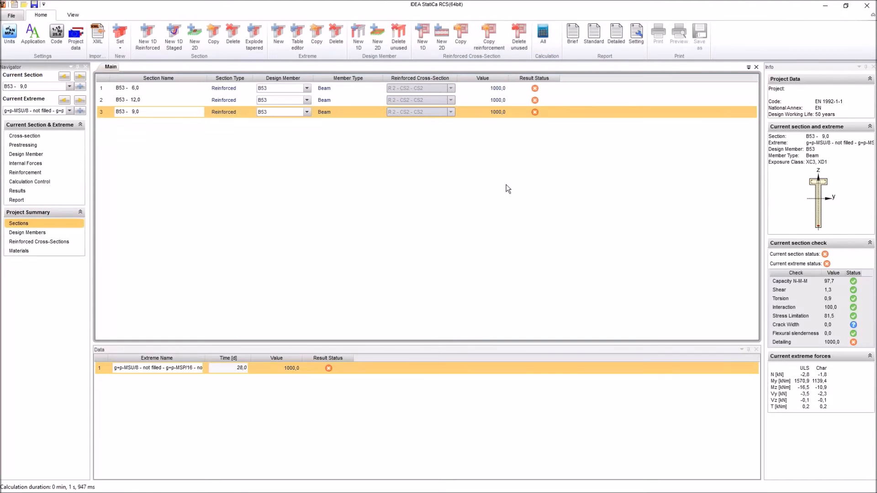
{"action": "left_click", "coordinate": [773, 344]}
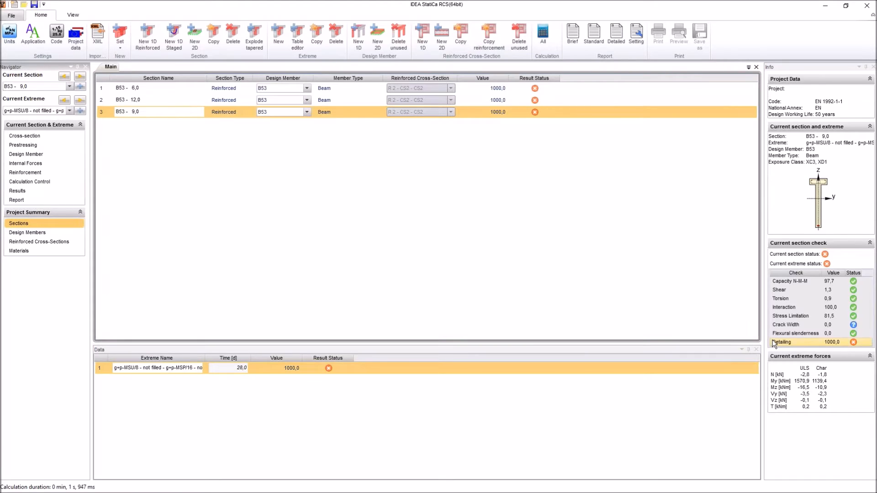
Exclude the Detailing check from the calculation and recalculate all sections.
{"action": "left_click", "coordinate": [37, 182]}
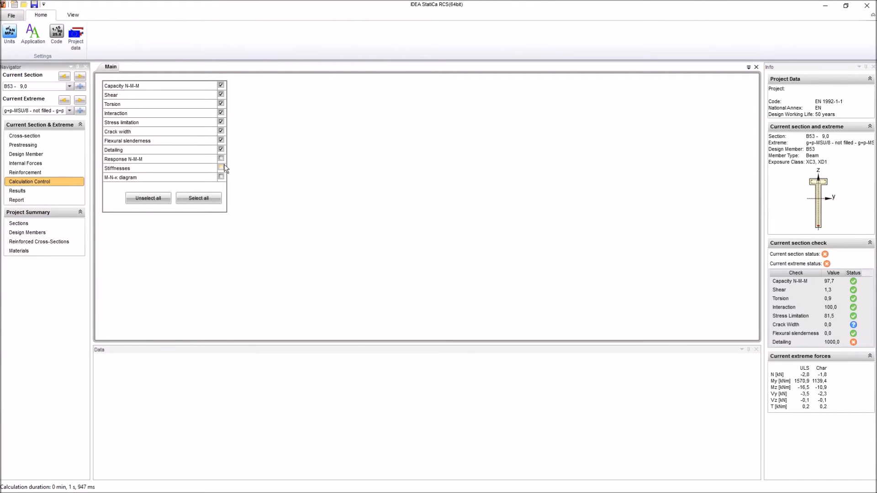
{"action": "left_click", "coordinate": [221, 149]}
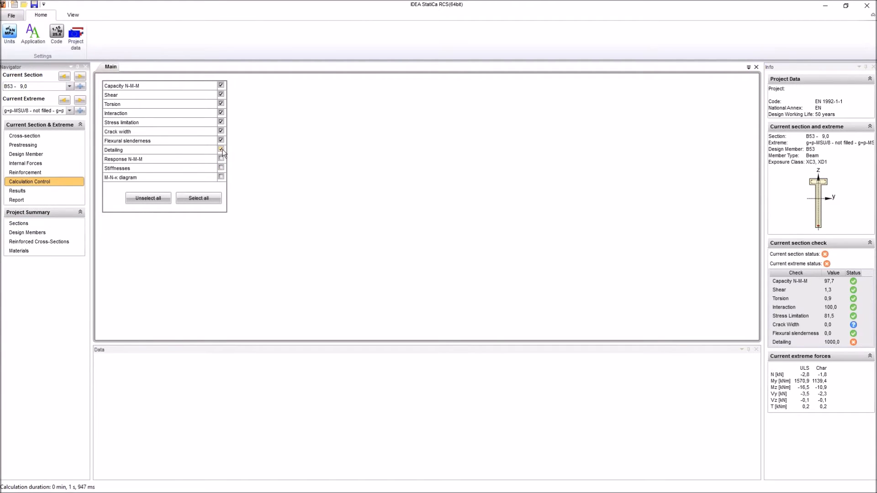
{"action": "left_click", "coordinate": [26, 223]}
Examine the interaction check results and nonconformities of section B53 - 12,0.
{"action": "left_click", "coordinate": [501, 102]}
{"action": "left_click", "coordinate": [829, 310]}
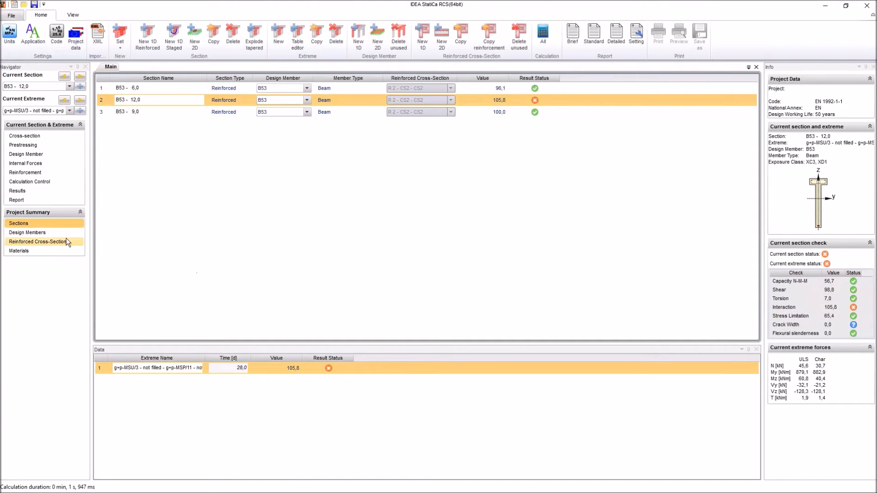
{"action": "left_click", "coordinate": [28, 191]}
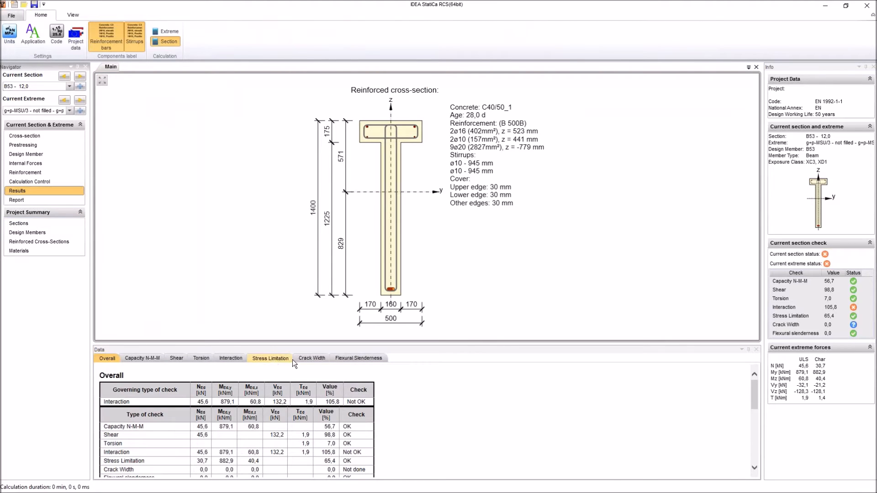
{"action": "left_click", "coordinate": [231, 358]}
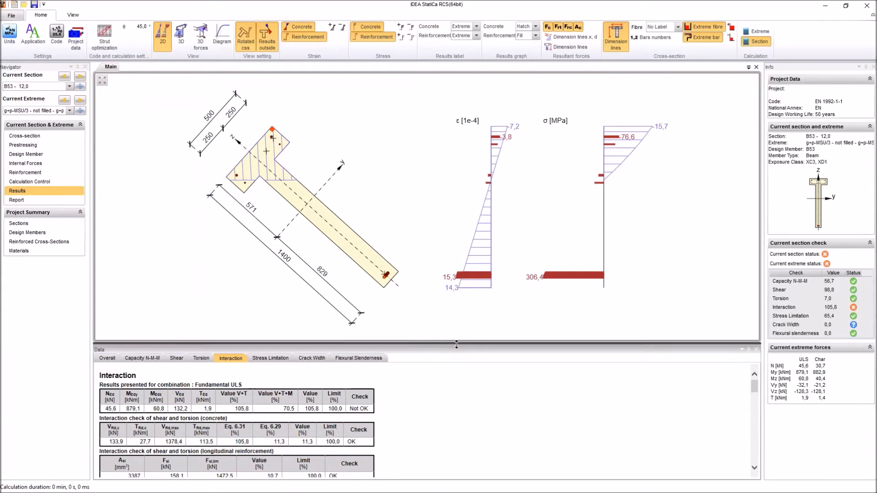
{"action": "left_click_drag", "start_coordinate": [456, 344], "coordinate": [456, 317]}
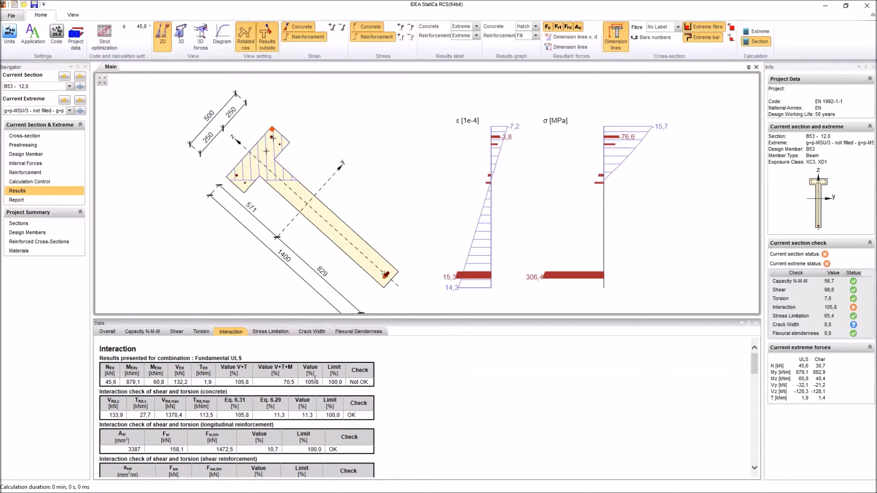
{"action": "scroll", "coordinate": [409, 374], "scroll_direction": "down", "scroll_amount": 10}
{"action": "scroll", "coordinate": [409, 374], "scroll_direction": "down", "scroll_amount": 1}
{"action": "left_click_drag", "start_coordinate": [159, 407], "coordinate": [262, 414]}
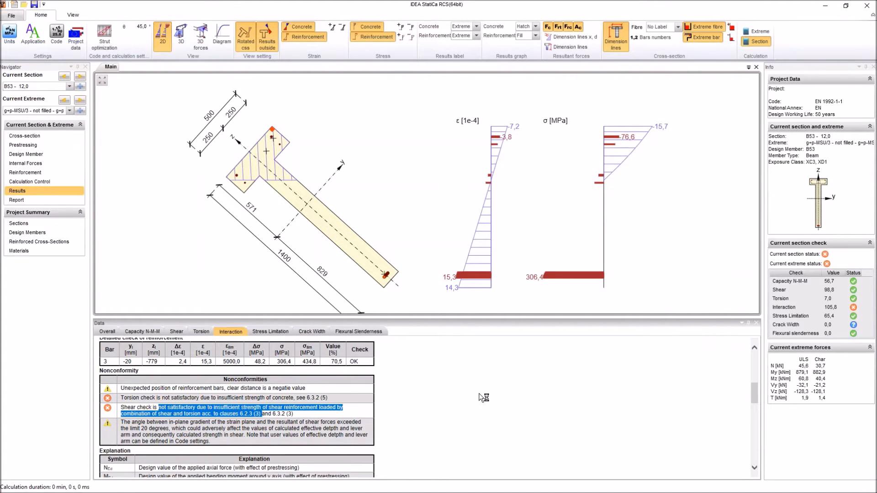
{"action": "left_click", "coordinate": [478, 393]}
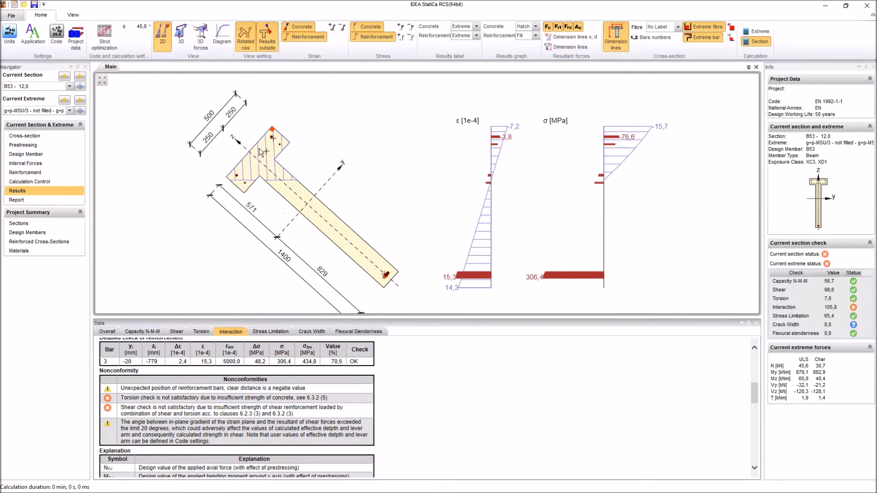
Set the spacing of both stirrups in section B53 - 12,0 to 400 mm and recalculate all sections.
{"action": "left_click", "coordinate": [25, 173]}
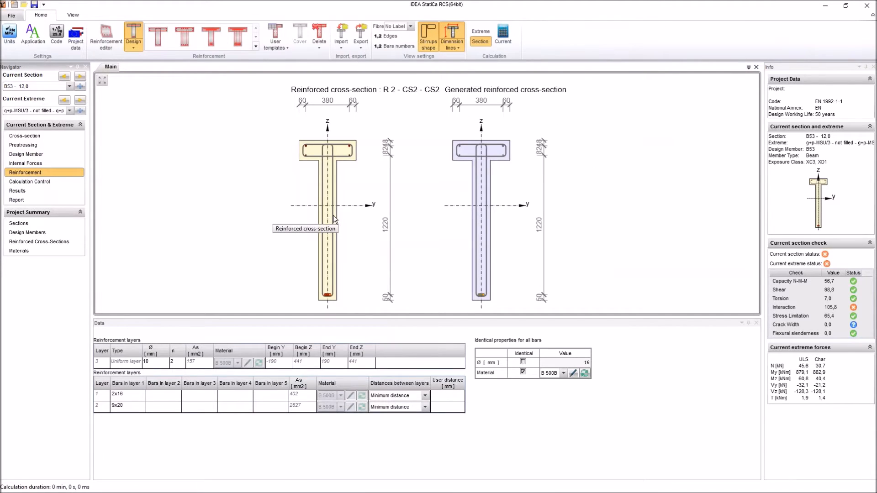
{"action": "left_click", "coordinate": [333, 215]}
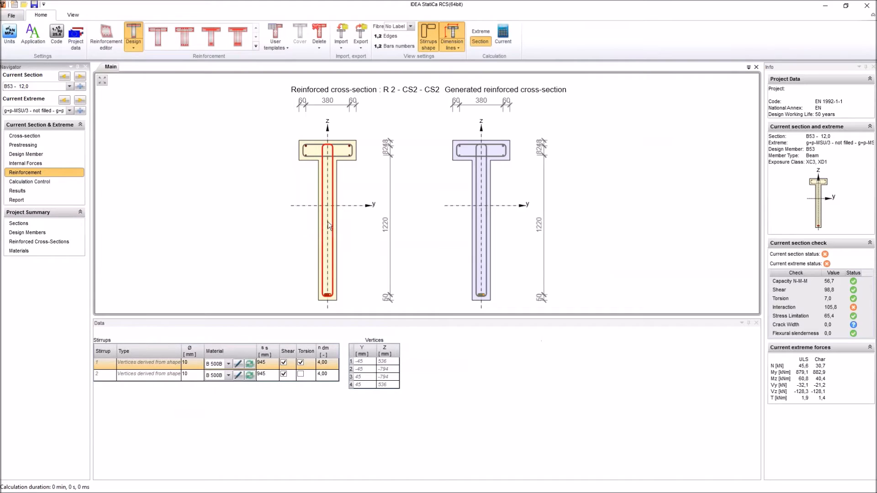
{"action": "left_click", "coordinate": [269, 363]}
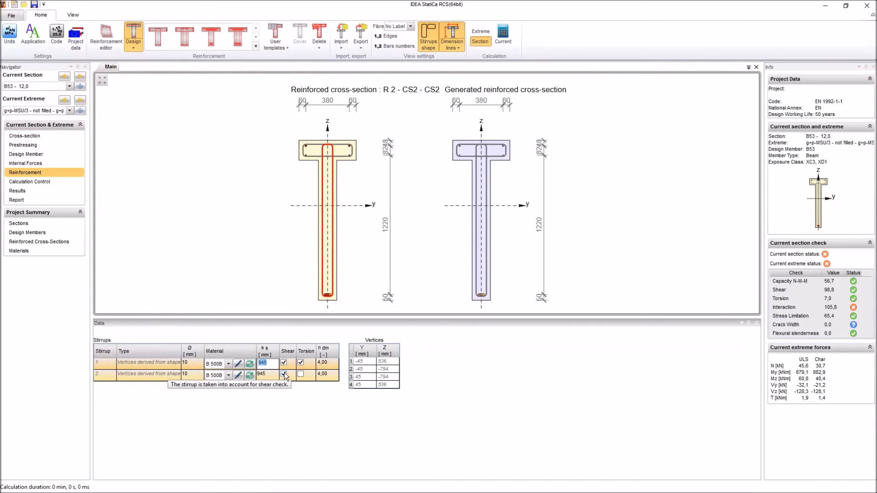
{"action": "type", "text": "00"}
{"action": "left_click", "coordinate": [270, 375]}
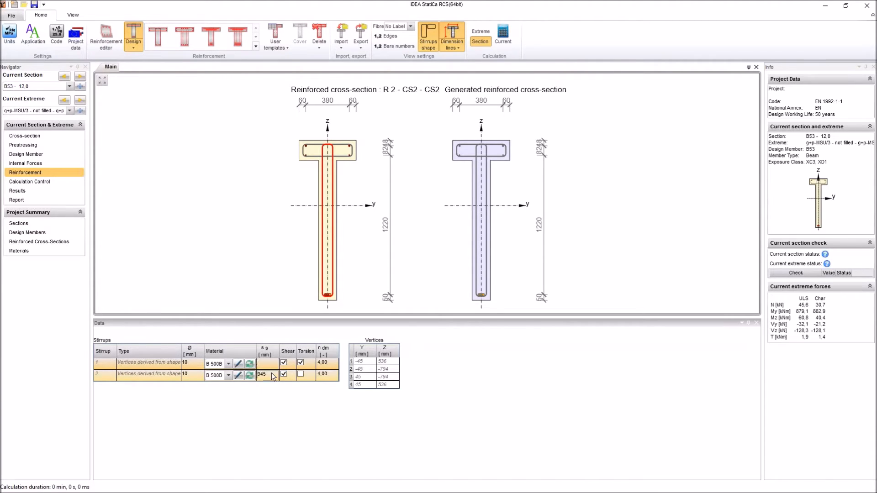
{"action": "type", "text": "400"}
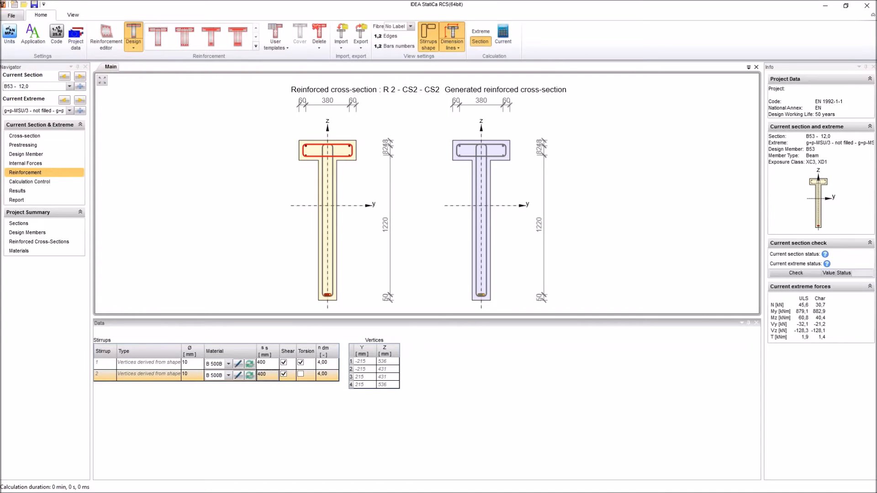
{"action": "left_click", "coordinate": [19, 223]}
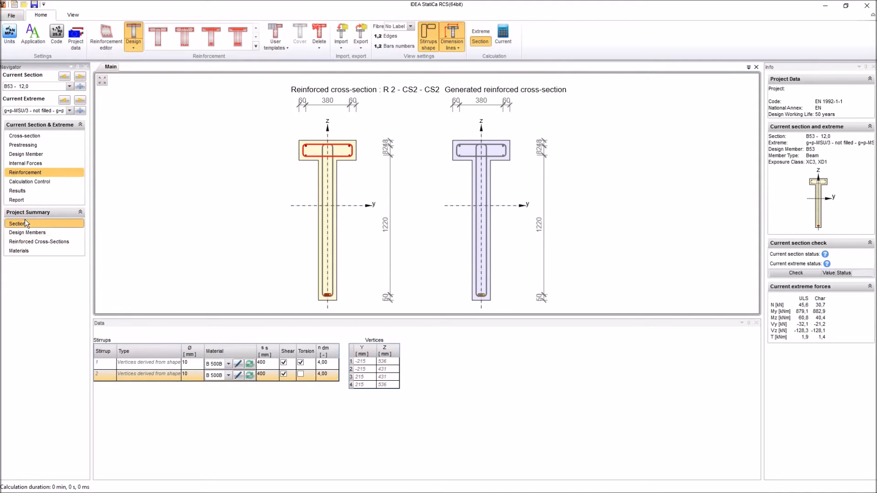
{"action": "left_click", "coordinate": [542, 39]}
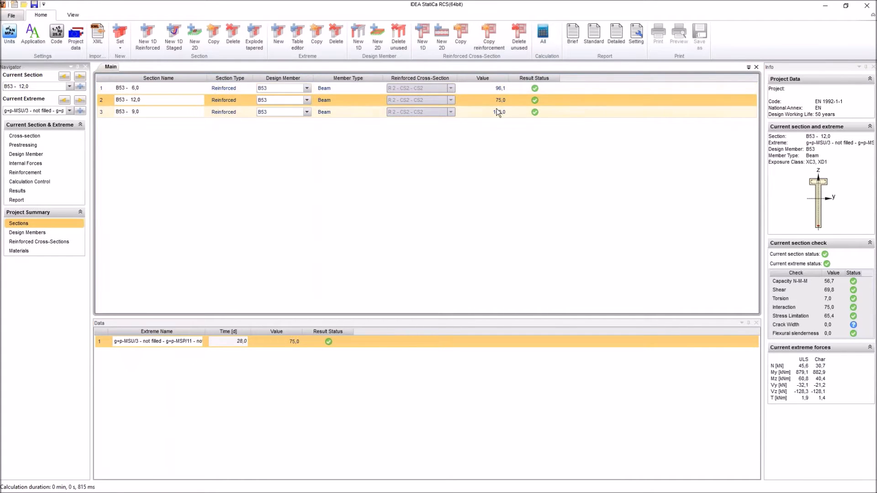
Review the capacity, shear, torsion, interaction, stress limitation and crack width results of section B53 - 9,0.
{"action": "left_click", "coordinate": [487, 111]}
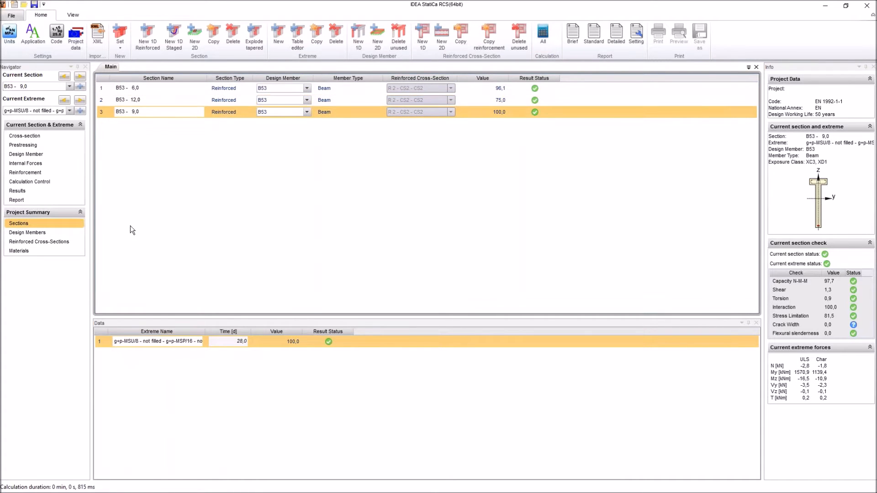
{"action": "left_click", "coordinate": [39, 190]}
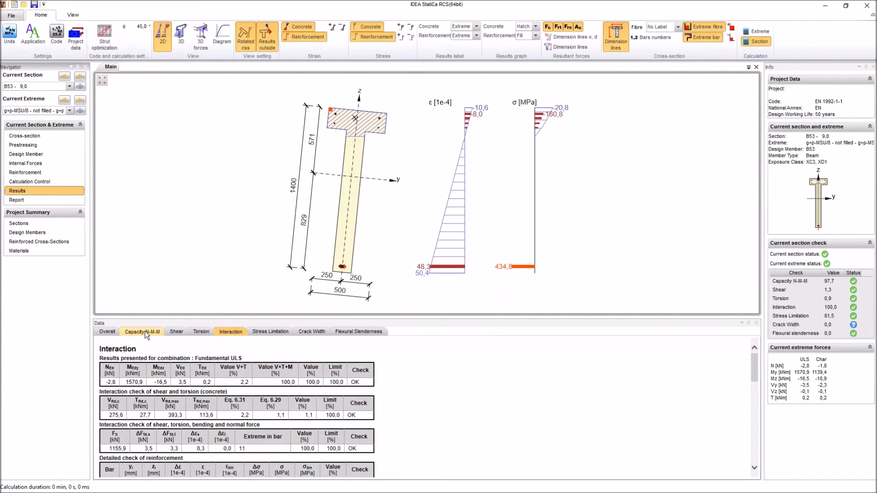
{"action": "left_click", "coordinate": [144, 330]}
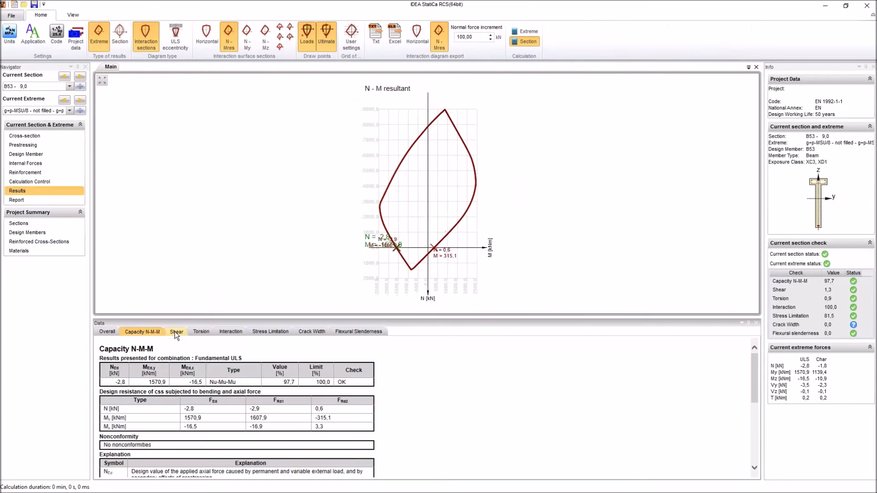
{"action": "left_click", "coordinate": [174, 332]}
{"action": "left_click", "coordinate": [202, 332]}
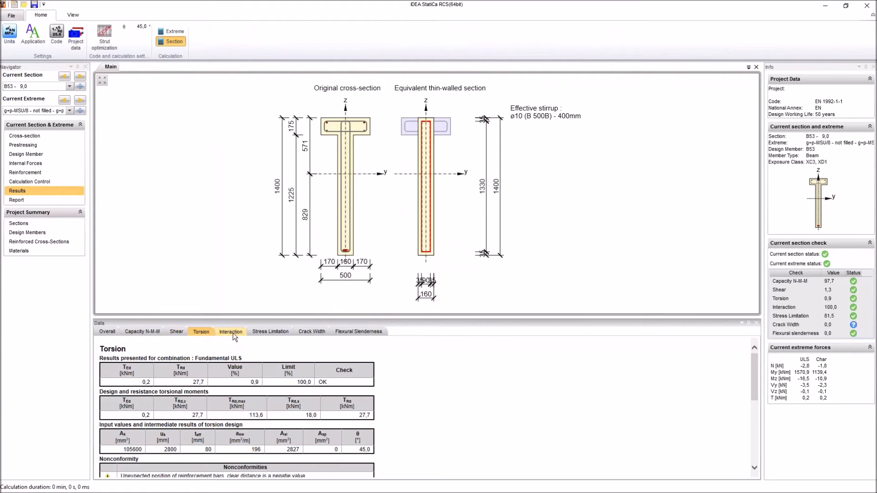
{"action": "left_click", "coordinate": [236, 335]}
{"action": "left_click", "coordinate": [269, 333]}
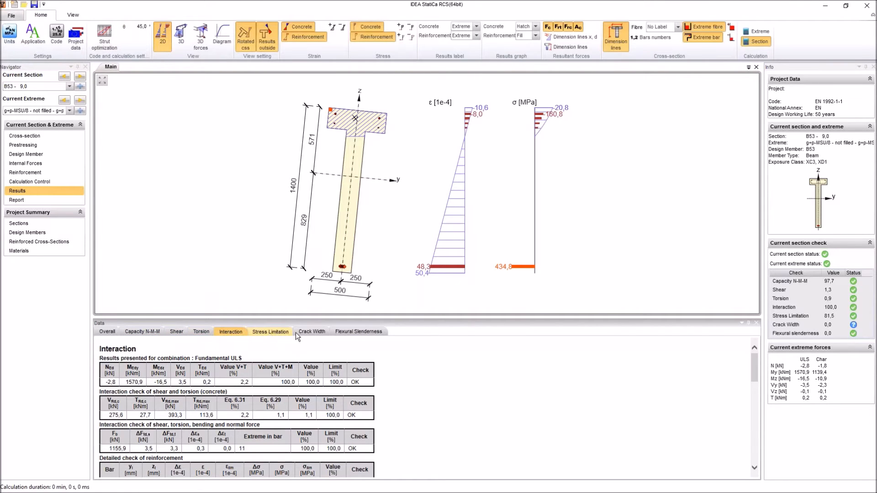
{"action": "left_click", "coordinate": [309, 331]}
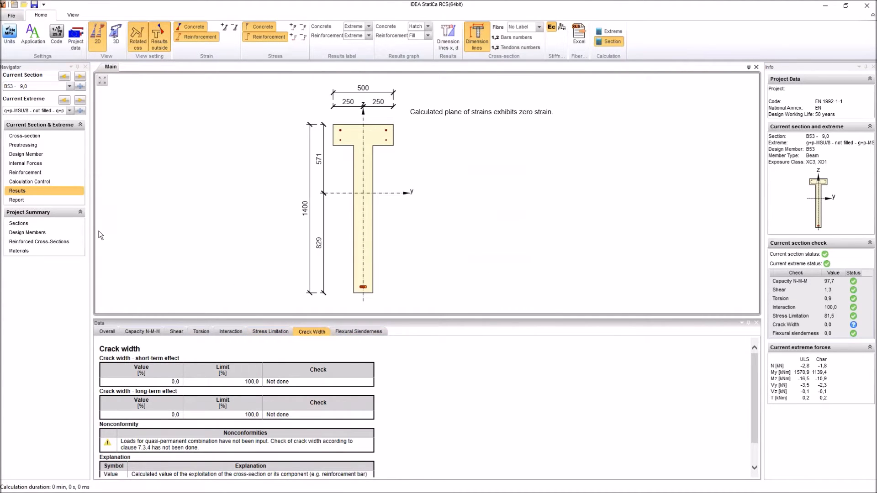
Include the Response N-M-M check in the calculation and view its results for section B53 - 9,0.
{"action": "left_click", "coordinate": [39, 181]}
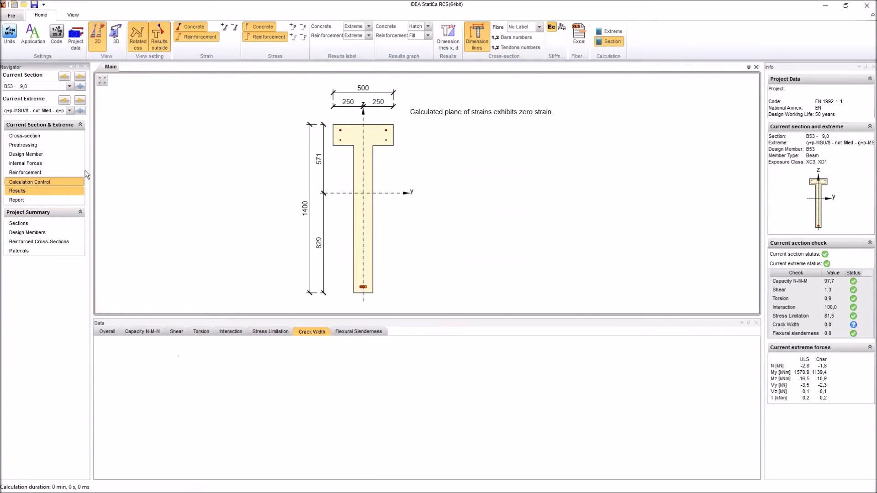
{"action": "left_click", "coordinate": [221, 158]}
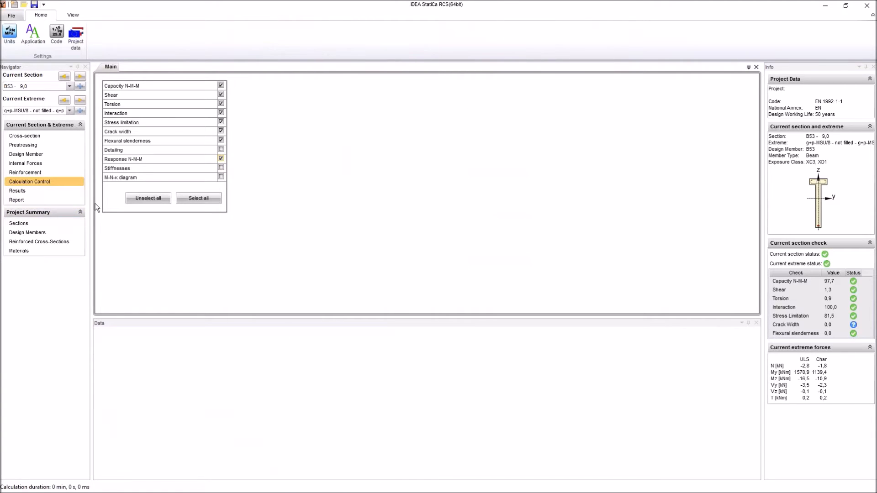
{"action": "left_click", "coordinate": [44, 191]}
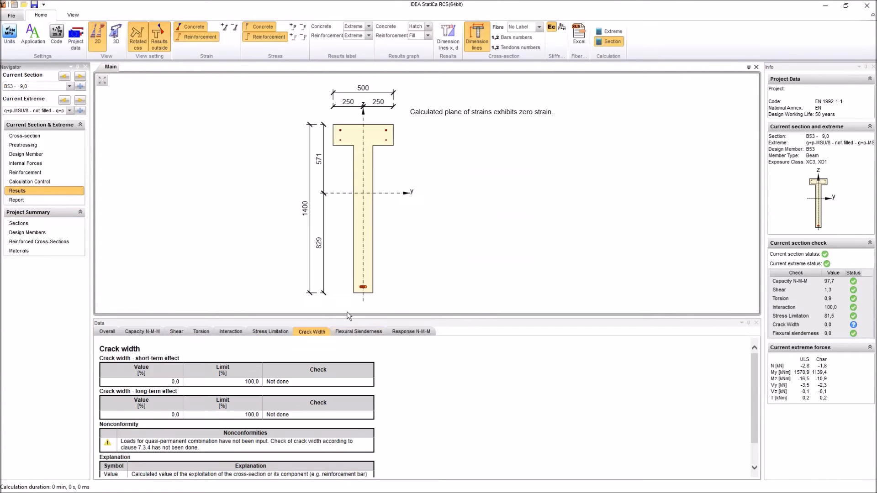
{"action": "left_click", "coordinate": [411, 331]}
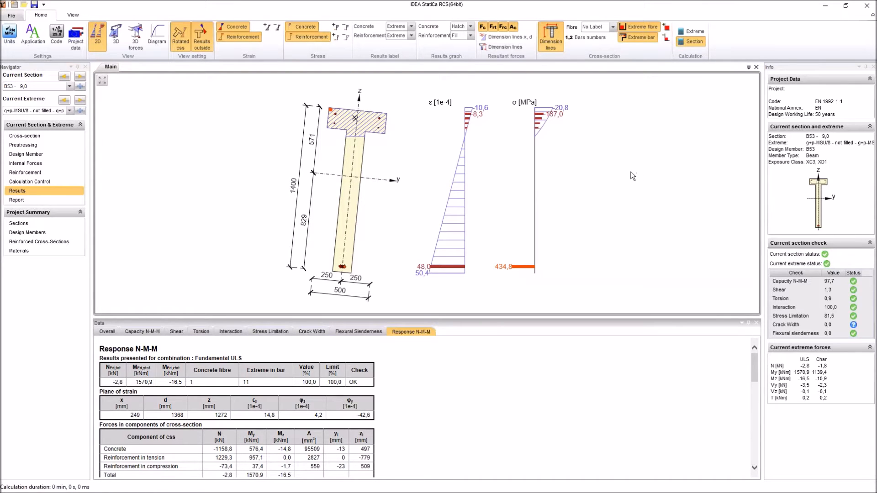
{"action": "key", "text": "alt+Tab"}
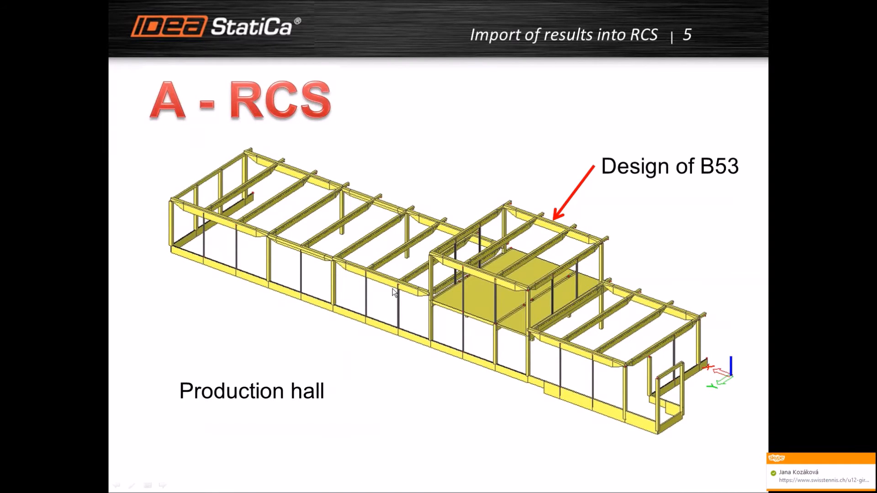
{"action": "left_click", "coordinate": [393, 288]}
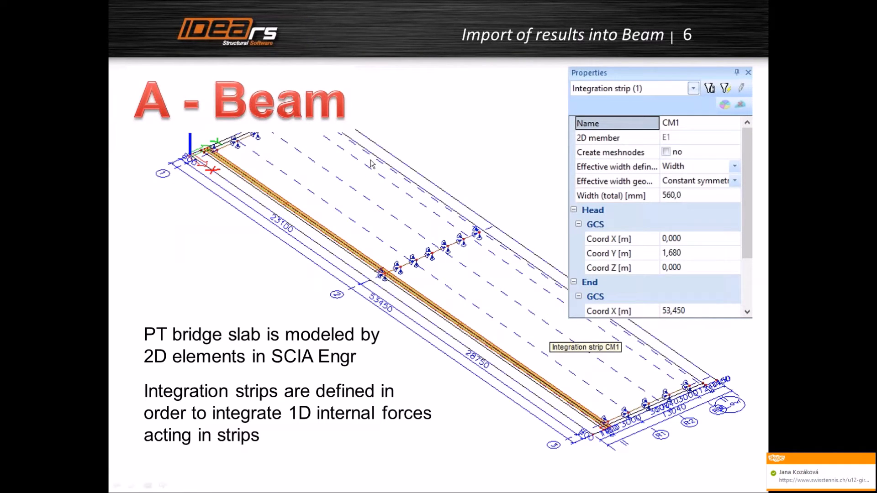
{"action": "key", "text": "ctrl"}
{"action": "key", "text": "ctrl"}
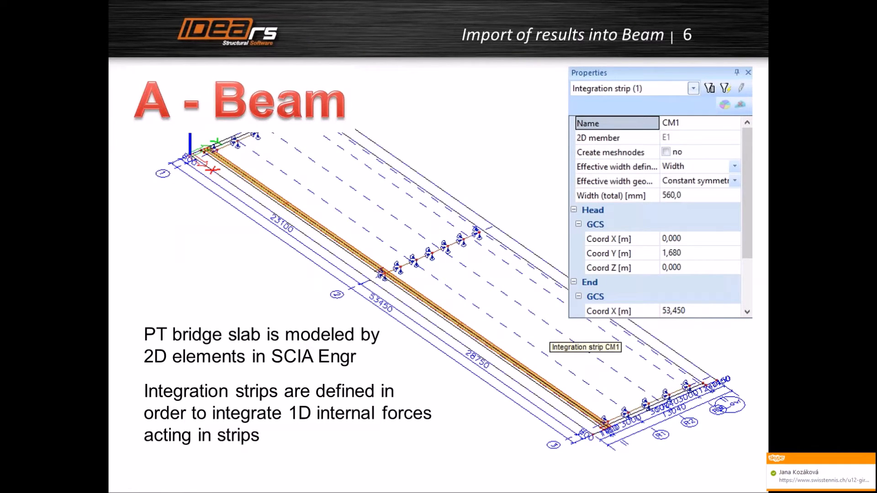
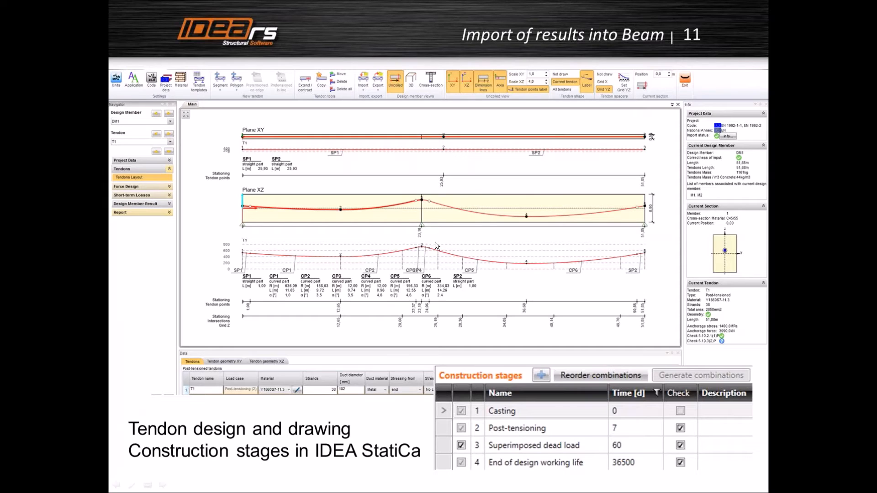
{"action": "left_click", "coordinate": [448, 273]}
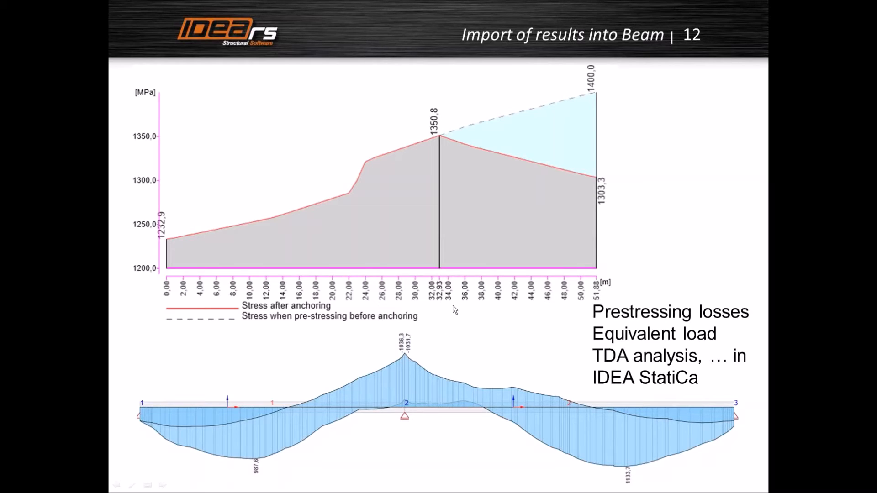
{"action": "left_click", "coordinate": [429, 377]}
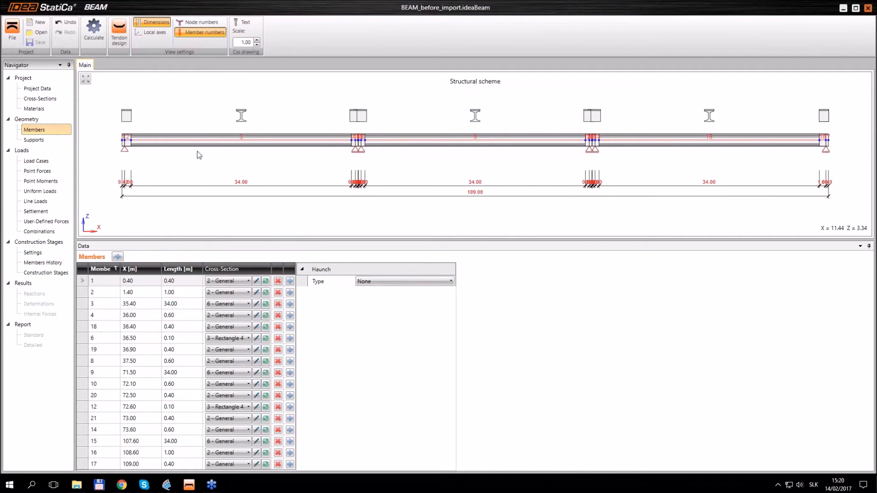
Examine the structural scheme of the members and the general cross-sections, including 6 - General.
{"action": "middle_click_drag", "start_coordinate": [198, 155], "coordinate": [195, 165]}
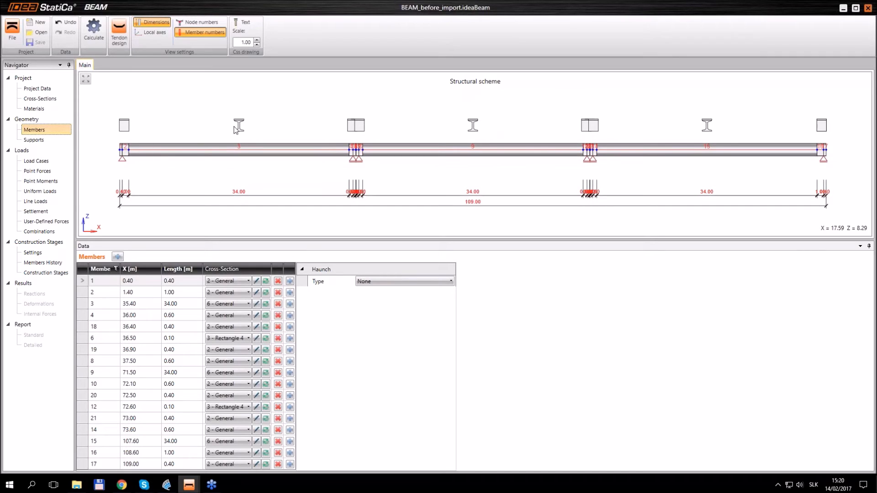
{"action": "left_click", "coordinate": [41, 99]}
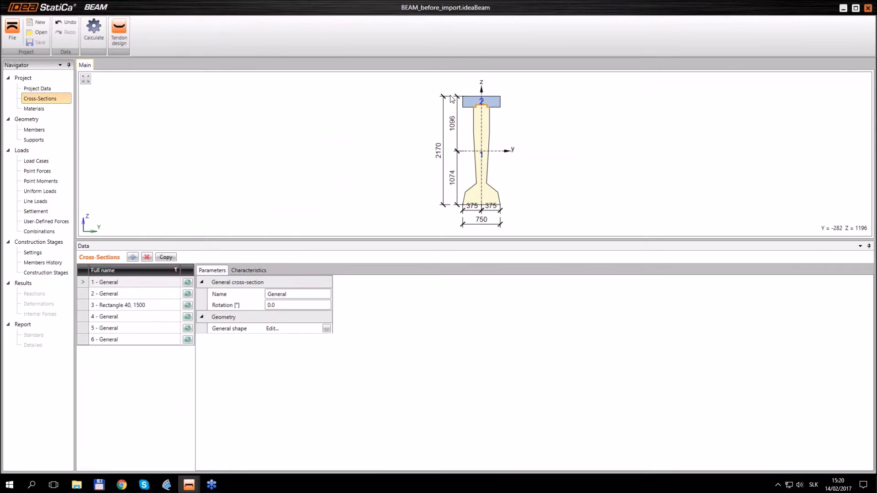
{"action": "left_click", "coordinate": [127, 341]}
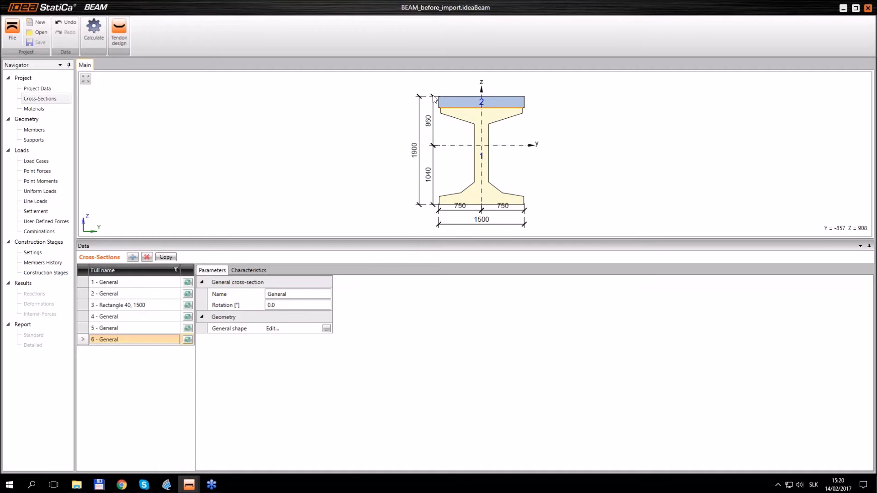
{"action": "left_click", "coordinate": [41, 130]}
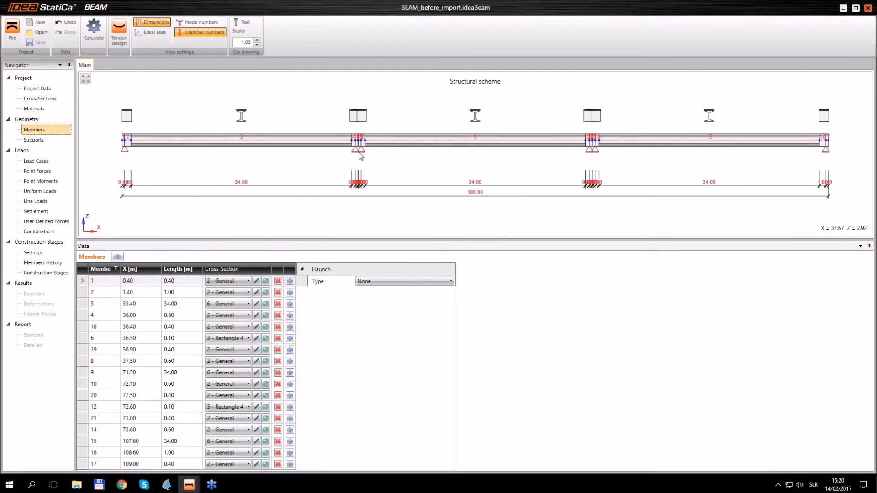
Open the tendon design, view the tendon layout, select tendon G78 in the first span and enlarge the tendon data table.
{"action": "left_click", "coordinate": [118, 39]}
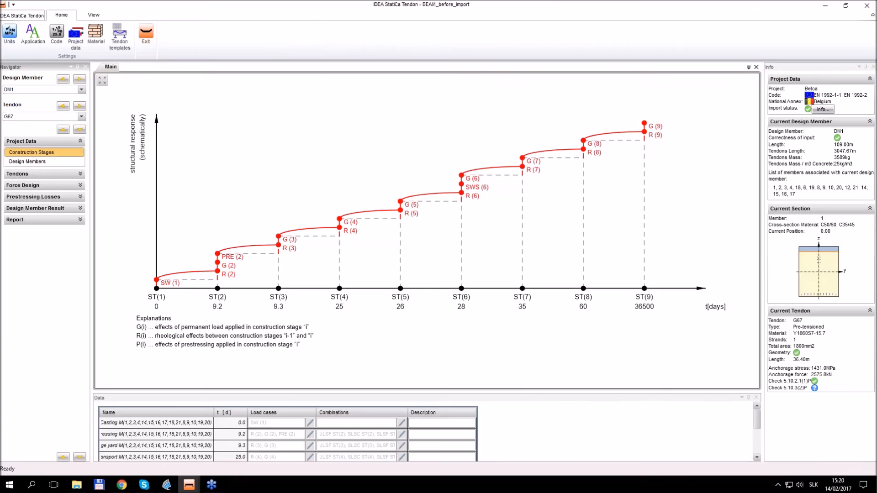
{"action": "left_click", "coordinate": [51, 177]}
{"action": "left_click", "coordinate": [64, 184]}
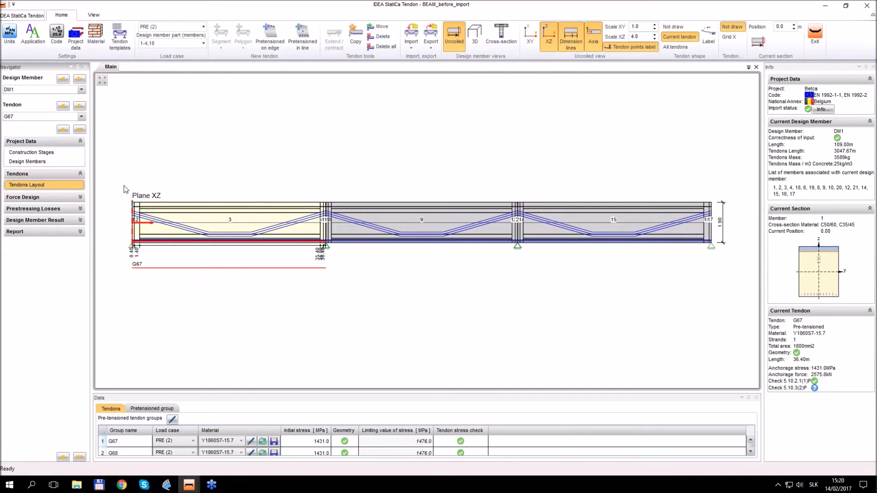
{"action": "left_click", "coordinate": [178, 227]}
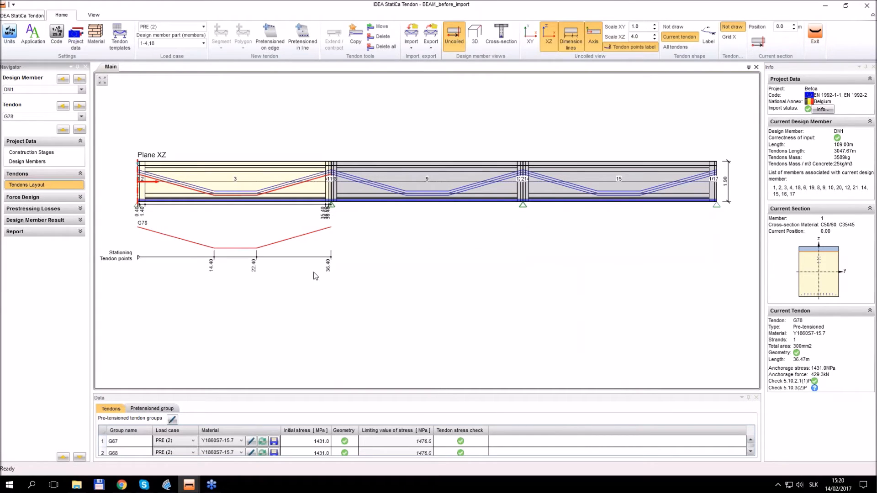
{"action": "left_click_drag", "start_coordinate": [302, 394], "coordinate": [301, 315]}
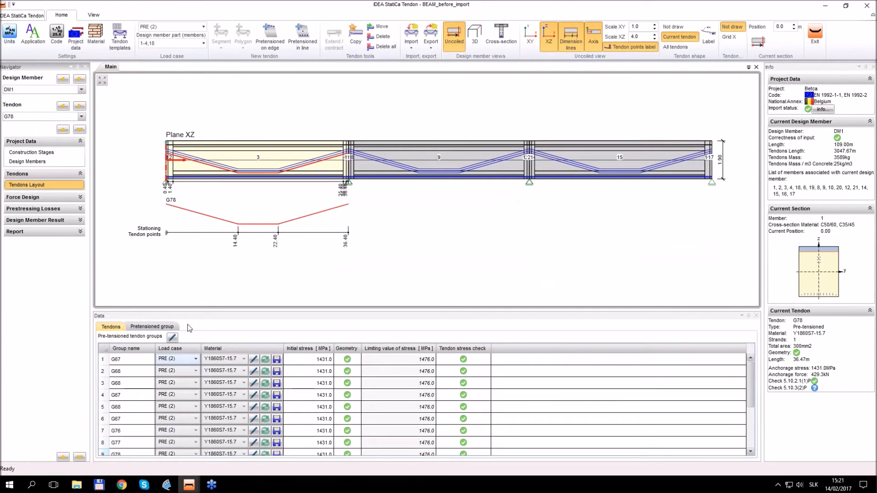
View the equivalent load of tendon G78 and exit the tendon design.
{"action": "left_click", "coordinate": [28, 197]}
{"action": "left_click", "coordinate": [28, 209]}
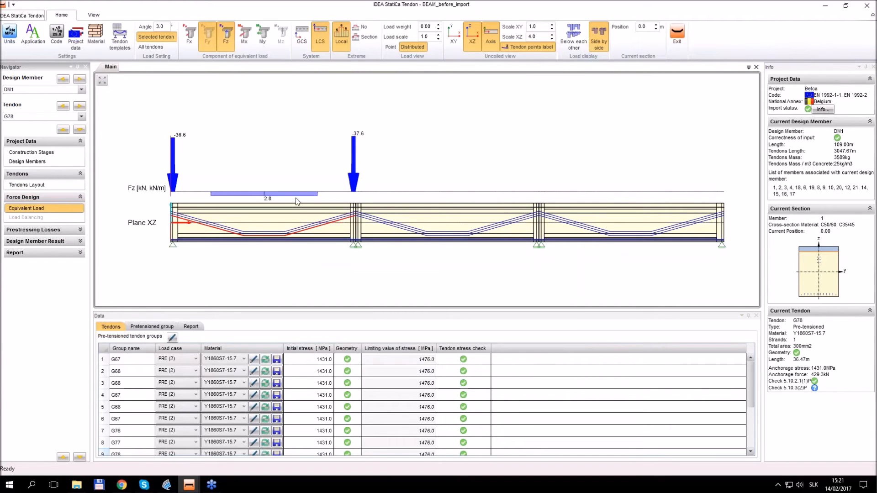
{"action": "left_click", "coordinate": [678, 36]}
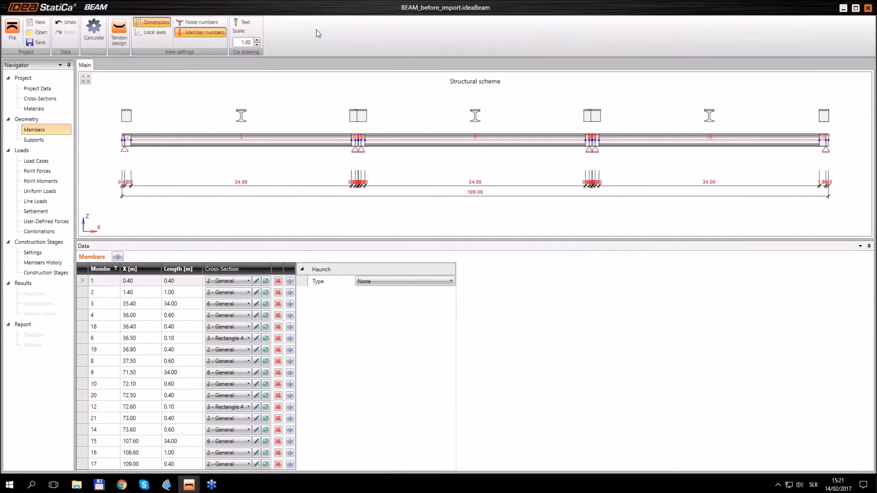
Review the load cases of the beam and display the load of variable load case Q.
{"action": "left_click", "coordinate": [44, 162]}
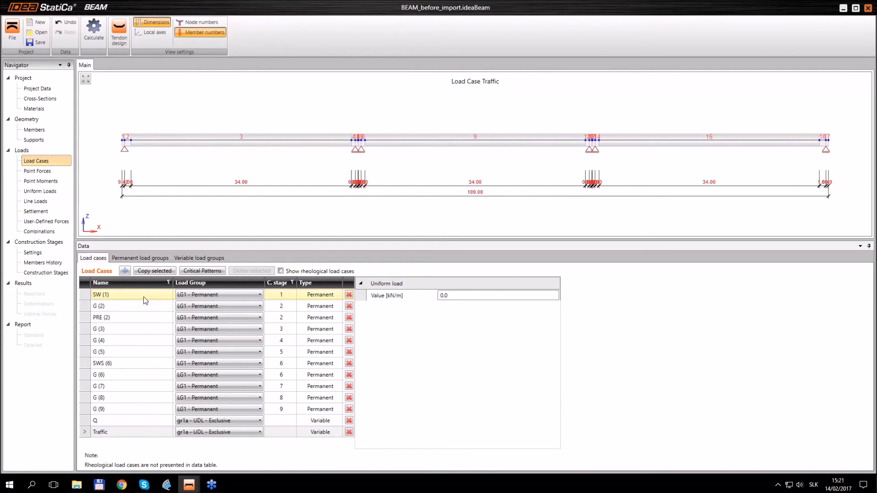
{"action": "left_click", "coordinate": [127, 425]}
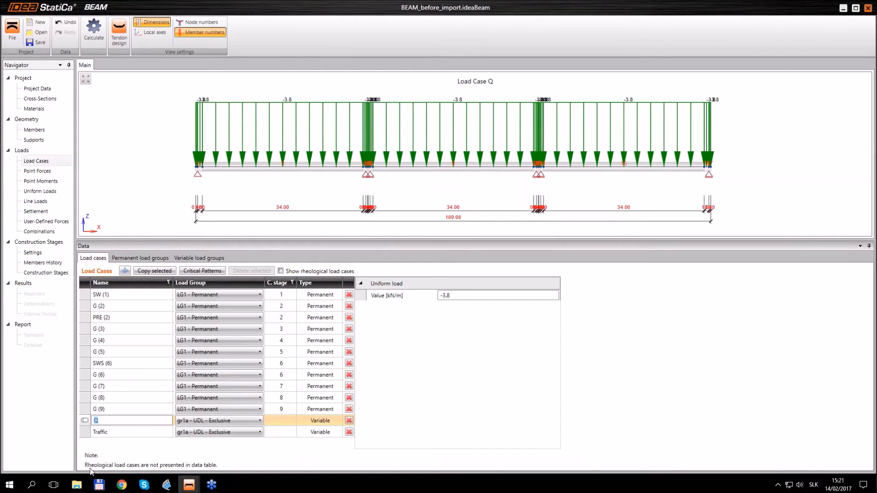
Switch to SCIA Engineer, turn off the model's solid rendering and examine the My diagrams on the beams for combination Traffic LM1.
{"action": "left_click", "coordinate": [163, 489]}
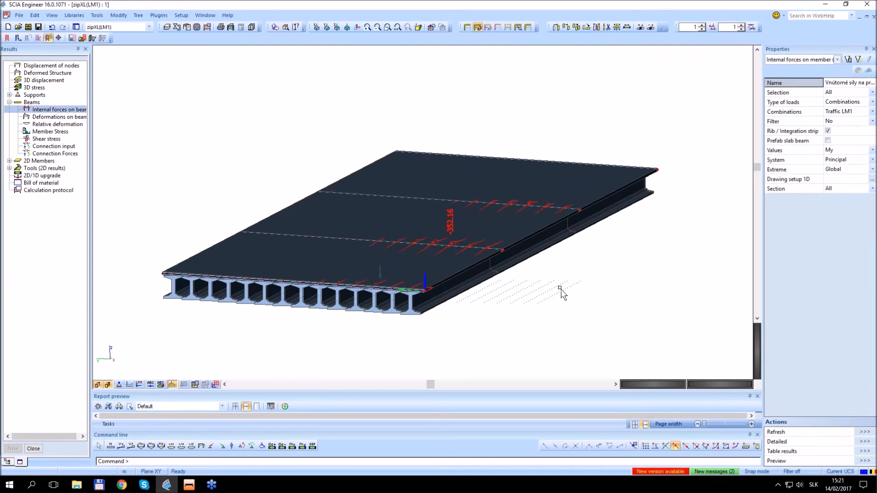
{"action": "middle_click_drag", "start_coordinate": [540, 297], "coordinate": [568, 290]}
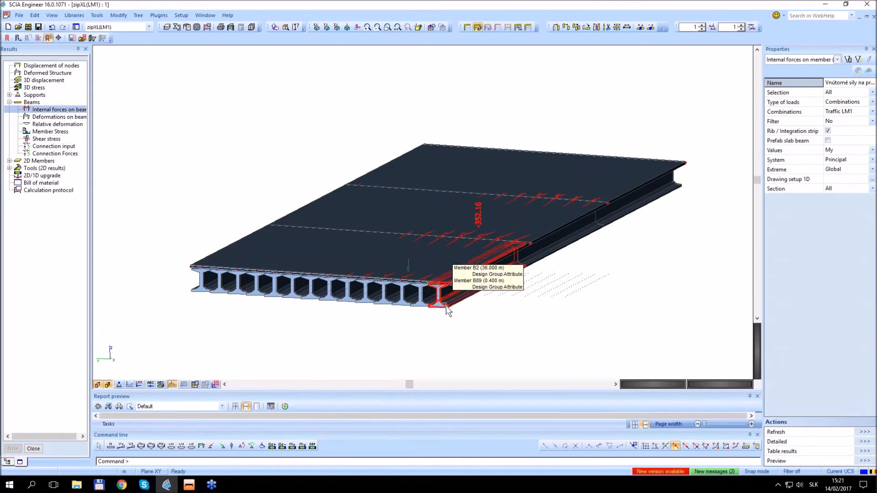
{"action": "left_click", "coordinate": [106, 385]}
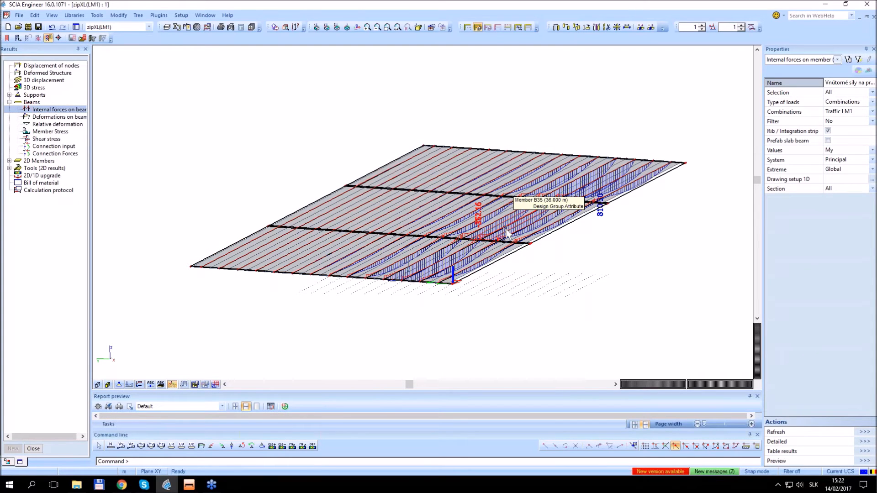
{"action": "scroll", "coordinate": [533, 263], "scroll_direction": "up", "scroll_amount": 4}
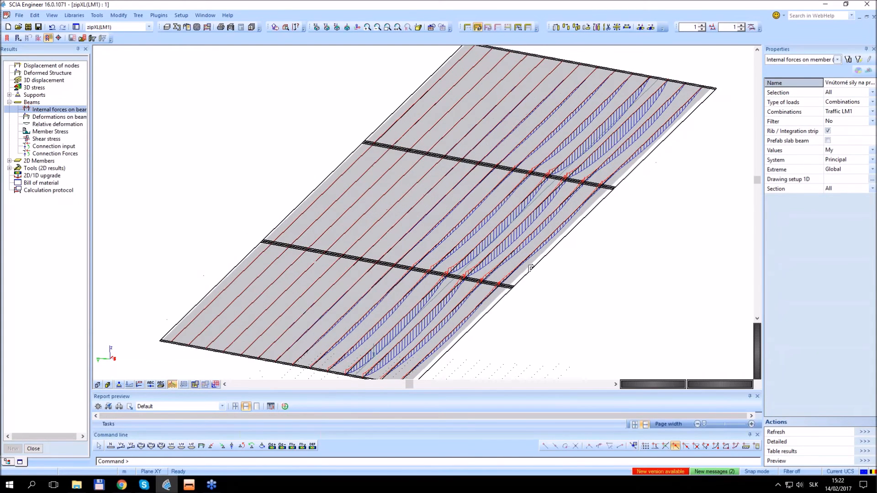
{"action": "scroll", "coordinate": [530, 268], "scroll_direction": "down", "scroll_amount": 2}
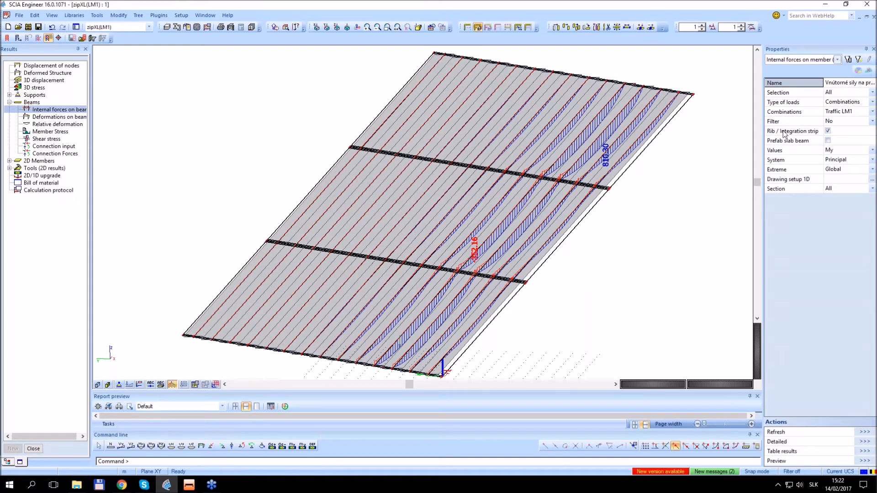
Create a new XML input/output document and load the UserDefForces_2014.TDX template into it.
{"action": "left_click", "coordinate": [98, 17]}
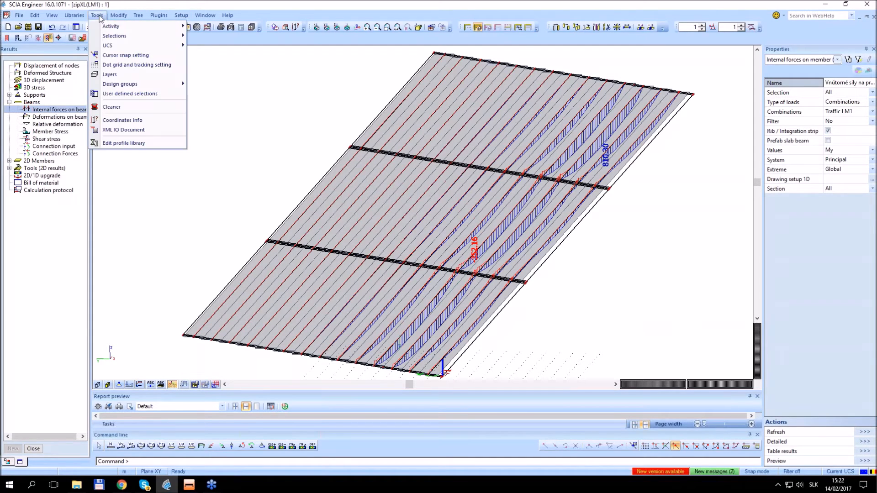
{"action": "left_click", "coordinate": [136, 131]}
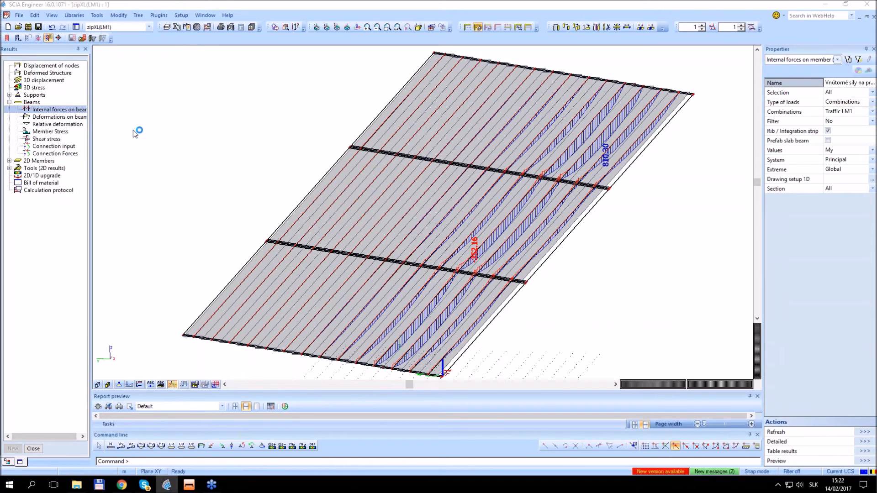
{"action": "left_click", "coordinate": [201, 92]}
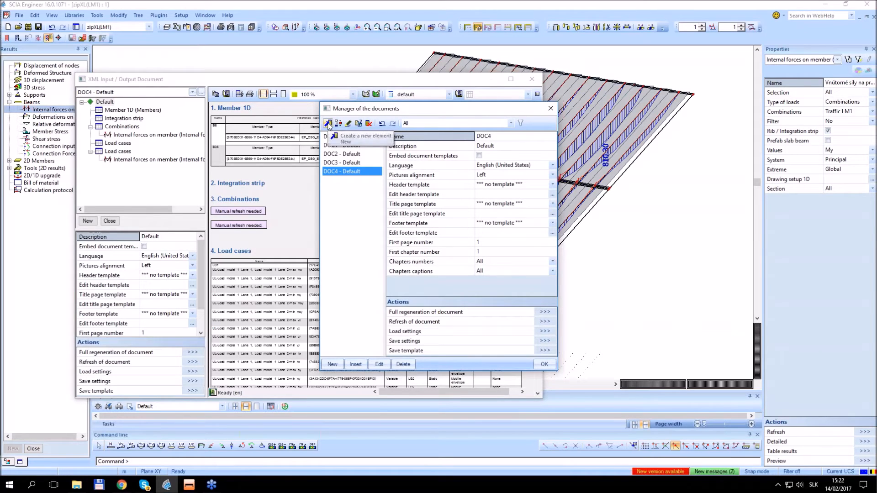
{"action": "left_click", "coordinate": [328, 124]}
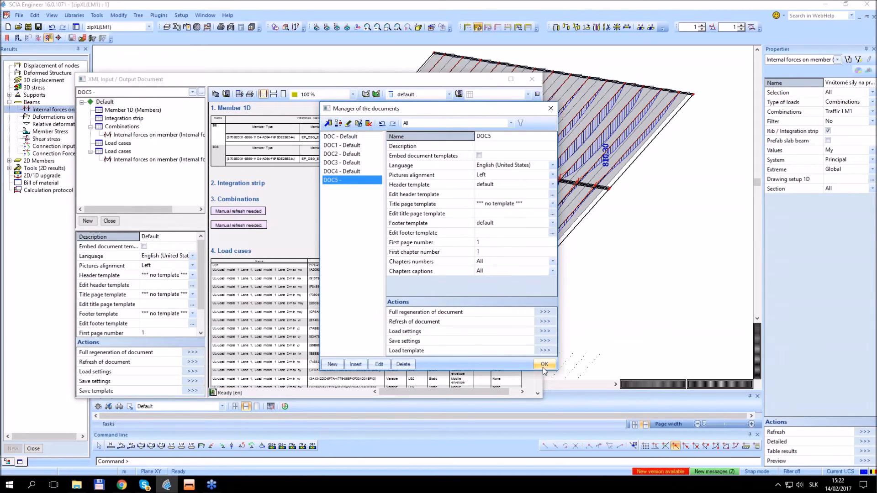
{"action": "left_click", "coordinate": [545, 351]}
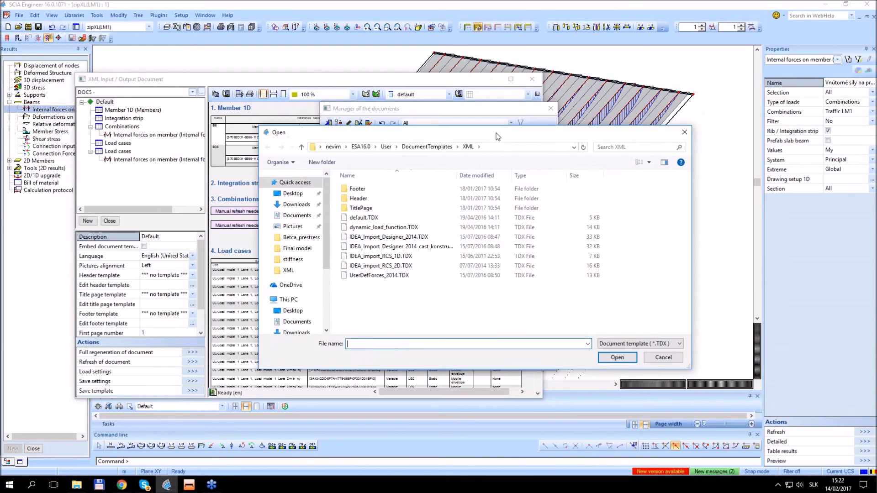
{"action": "left_click", "coordinate": [346, 276]}
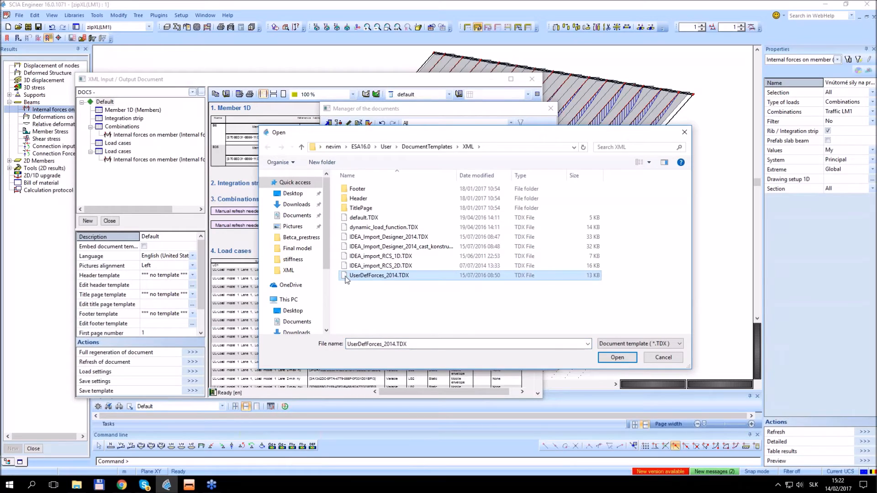
{"action": "left_click", "coordinate": [618, 359]}
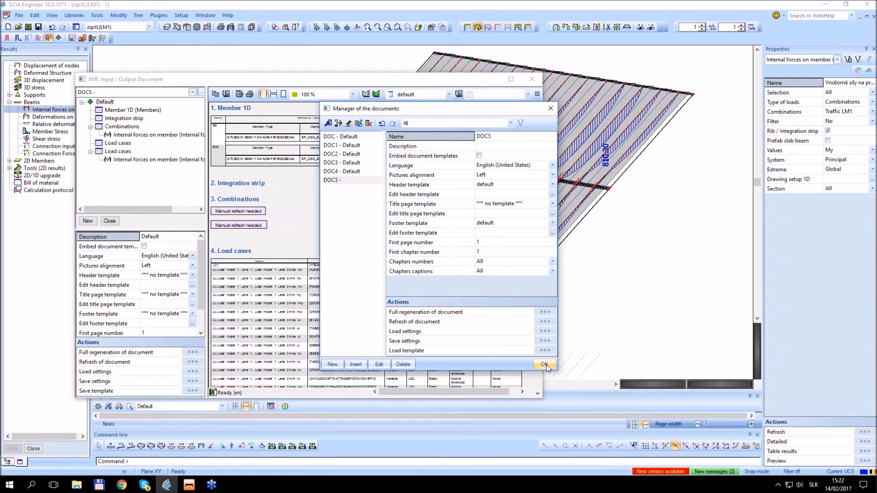
{"action": "left_click", "coordinate": [544, 364]}
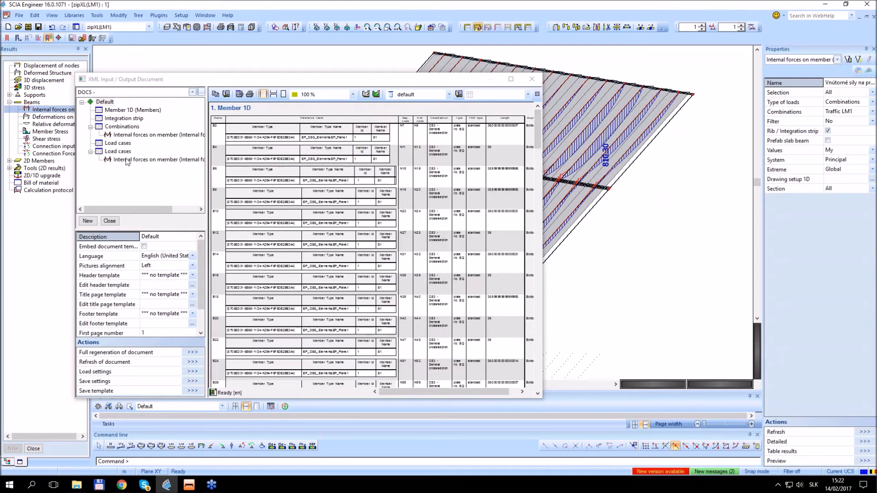
Set the selection of the Member 1D table to List and add member B6 to the list.
{"action": "left_click", "coordinate": [127, 112]}
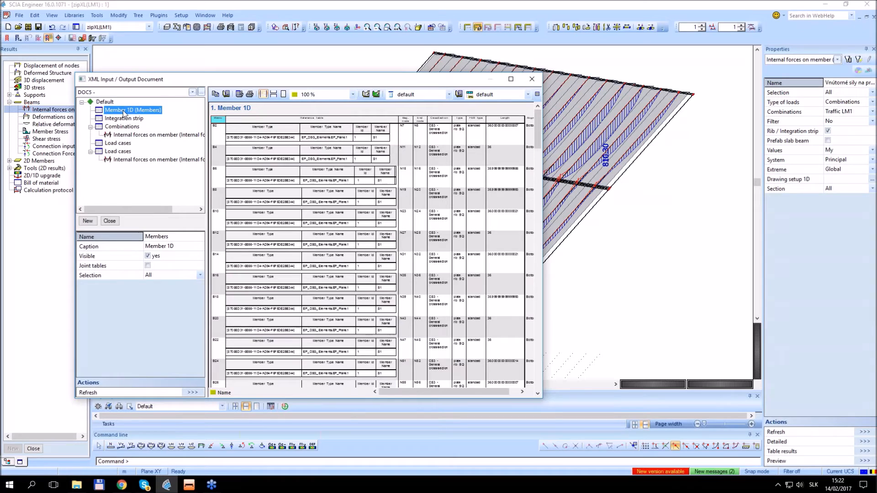
{"action": "left_click", "coordinate": [200, 275]}
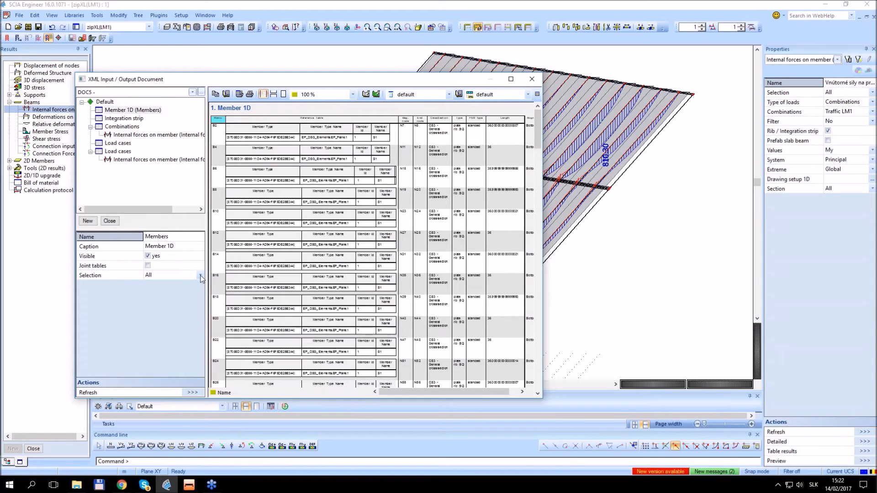
{"action": "left_click", "coordinate": [150, 291]}
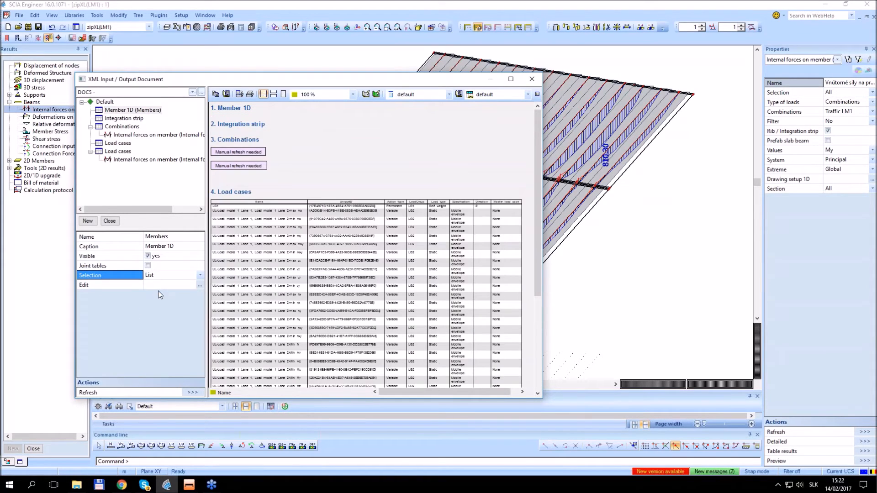
{"action": "left_click", "coordinate": [199, 286]}
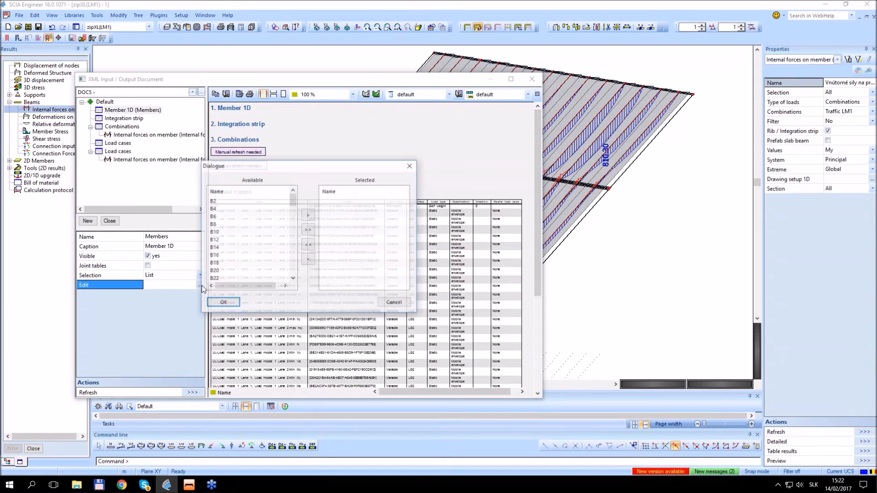
{"action": "left_click", "coordinate": [215, 217]}
{"action": "left_click", "coordinate": [308, 214]}
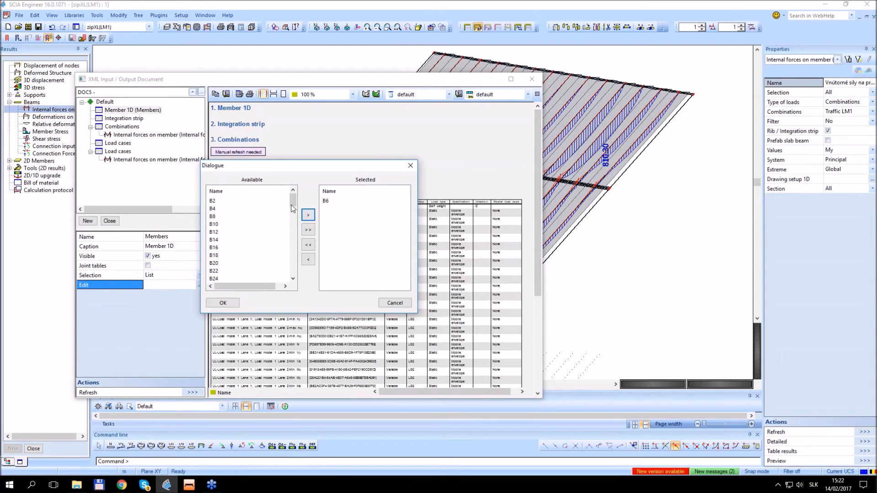
Add two further members to the Member 1D list besides B6 and accept the selection.
{"action": "left_click_drag", "start_coordinate": [295, 203], "coordinate": [295, 213]}
{"action": "left_click", "coordinate": [219, 247]}
{"action": "left_click", "coordinate": [305, 218]}
{"action": "scroll", "coordinate": [263, 247], "scroll_direction": "down", "scroll_amount": 3}
{"action": "scroll", "coordinate": [264, 247], "scroll_direction": "down", "scroll_amount": 1}
{"action": "left_click", "coordinate": [221, 256]}
{"action": "left_click", "coordinate": [308, 215]}
{"action": "left_click", "coordinate": [236, 302]}
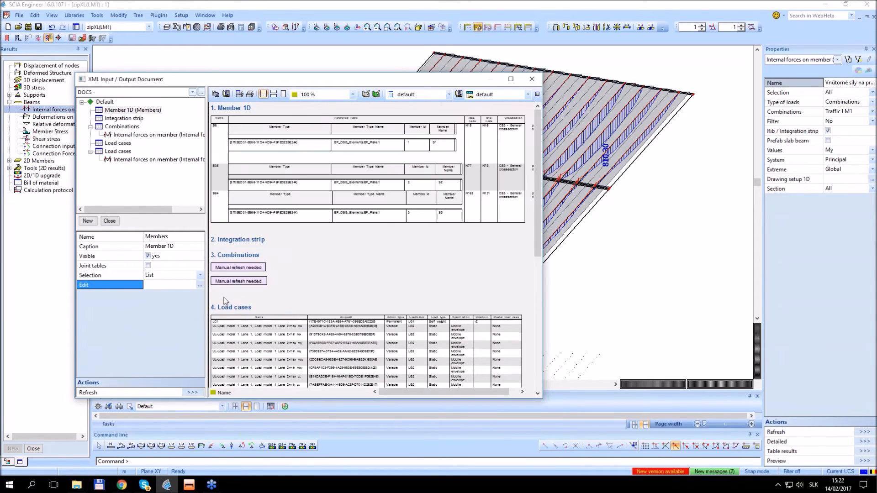
Filter the second Load cases table of the XML document to include every load case except LC1.
{"action": "left_click", "coordinate": [122, 158]}
{"action": "left_click", "coordinate": [122, 152]}
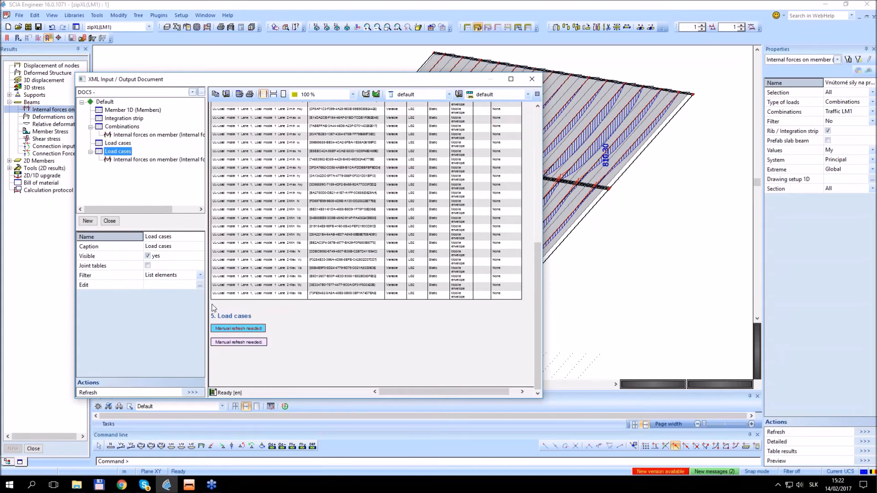
{"action": "left_click", "coordinate": [200, 285]}
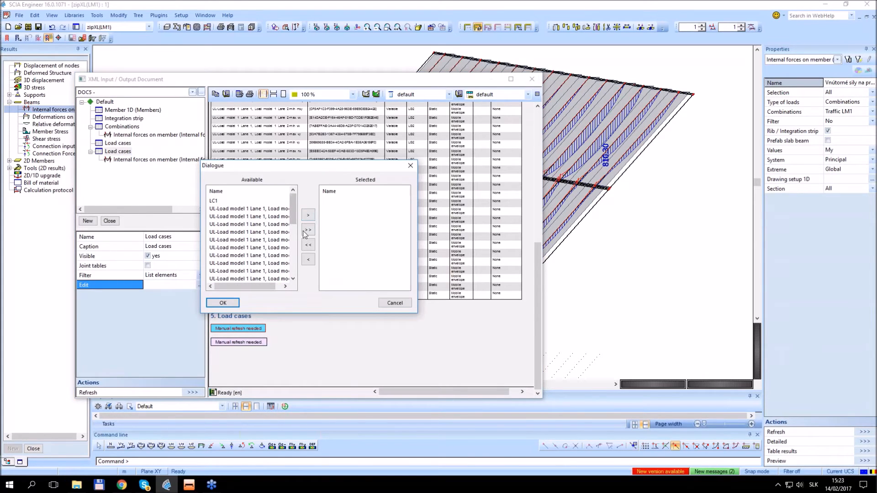
{"action": "mouse_move", "coordinate": [293, 208]}
{"action": "left_mouse_down"}
{"action": "mouse_move", "coordinate": [293, 227]}
{"action": "mouse_move", "coordinate": [293, 201]}
{"action": "left_mouse_up"}
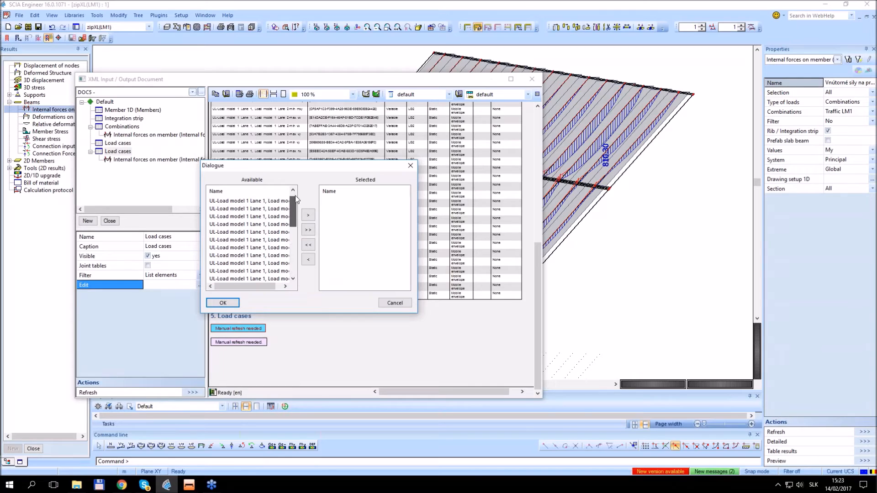
{"action": "left_click", "coordinate": [308, 230]}
{"action": "left_click", "coordinate": [330, 201]}
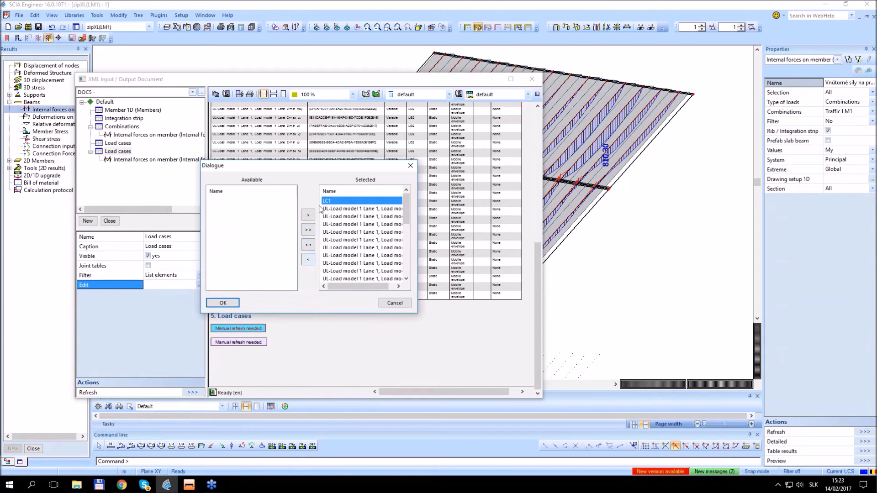
{"action": "left_click", "coordinate": [308, 261]}
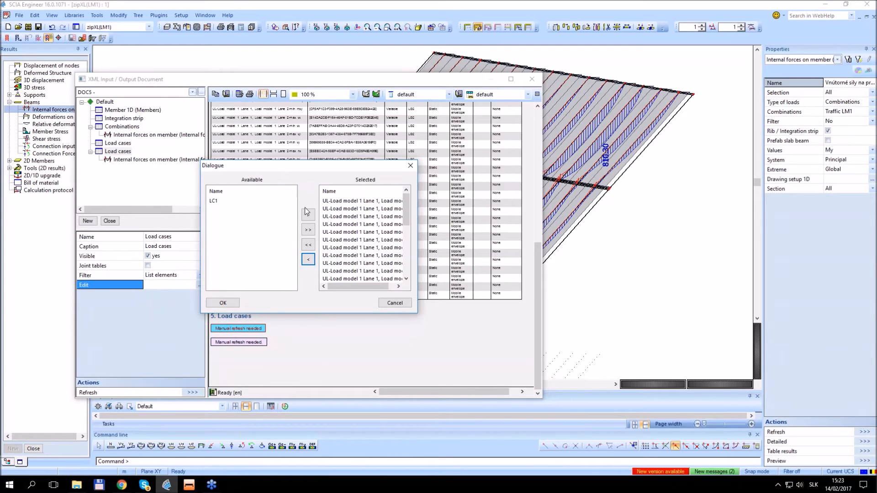
{"action": "left_click", "coordinate": [222, 303]}
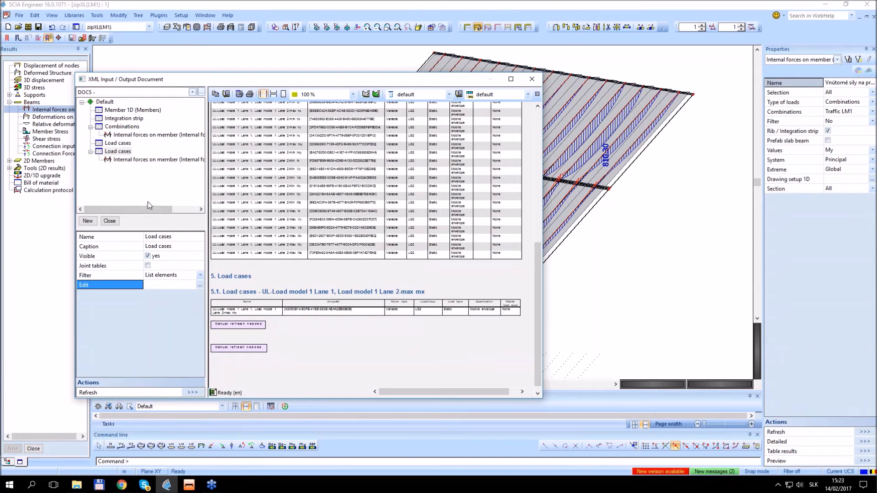
Examine both Load cases tables in the XML document preview, including the sections that need a manual refresh.
{"action": "left_click_drag", "start_coordinate": [281, 80], "coordinate": [270, 71]}
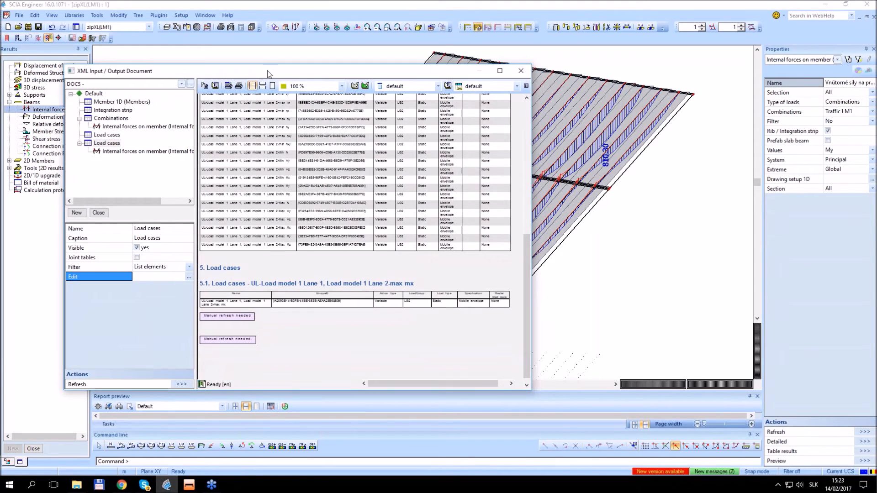
{"action": "left_click", "coordinate": [366, 138]}
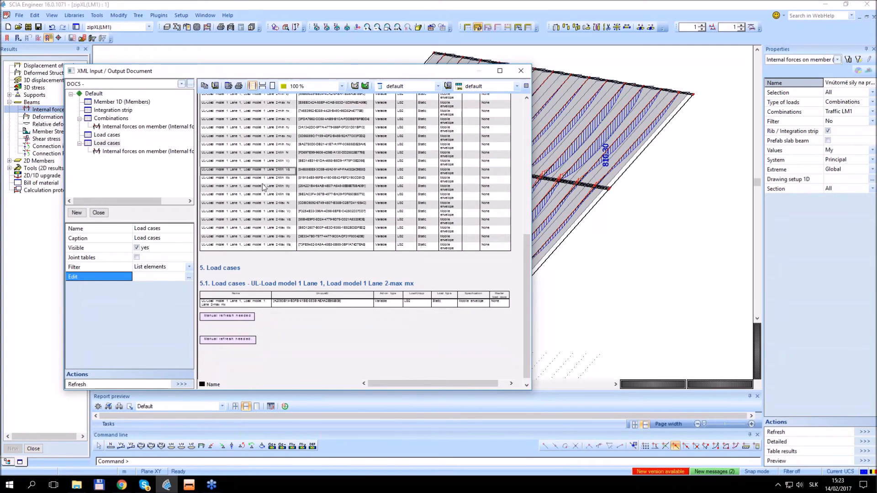
{"action": "scroll", "coordinate": [291, 194], "scroll_direction": "up", "scroll_amount": 2}
{"action": "scroll", "coordinate": [292, 206], "scroll_direction": "up", "scroll_amount": 5}
{"action": "scroll", "coordinate": [282, 200], "scroll_direction": "down", "scroll_amount": 3}
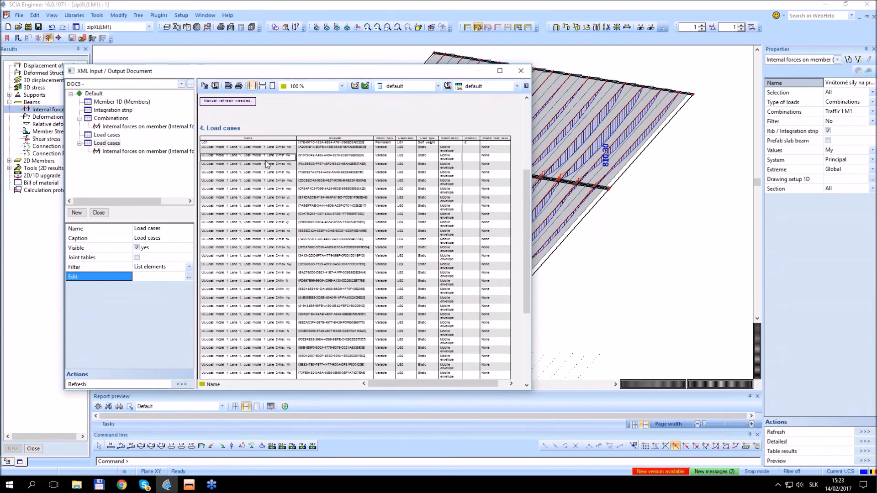
{"action": "scroll", "coordinate": [265, 162], "scroll_direction": "down", "scroll_amount": 1}
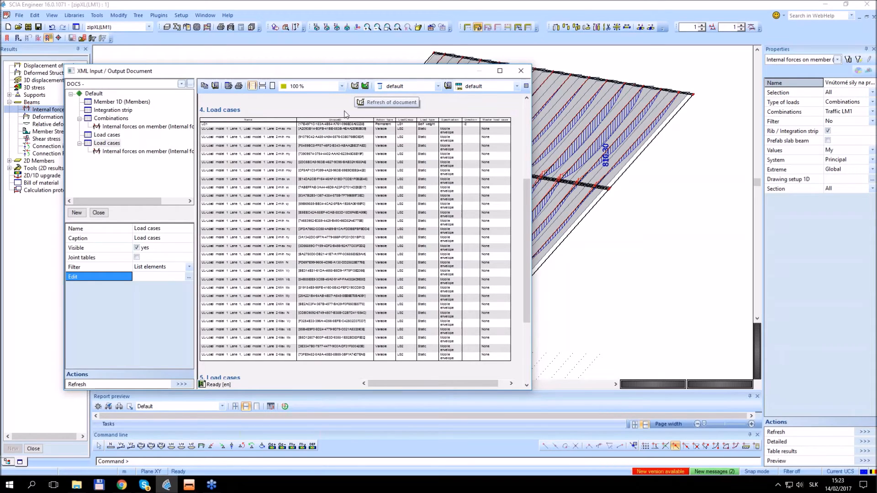
{"action": "scroll", "coordinate": [397, 249], "scroll_direction": "down", "scroll_amount": 3}
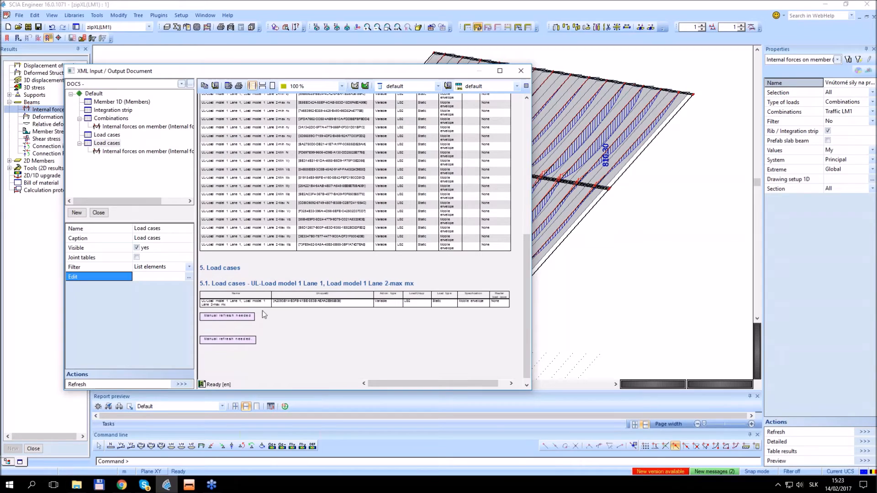
{"action": "left_click", "coordinate": [355, 87]}
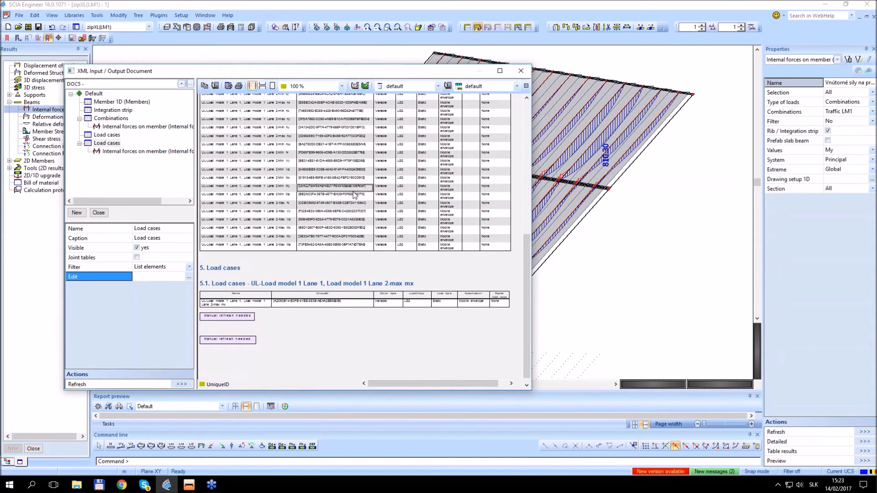
{"action": "left_click", "coordinate": [205, 87]}
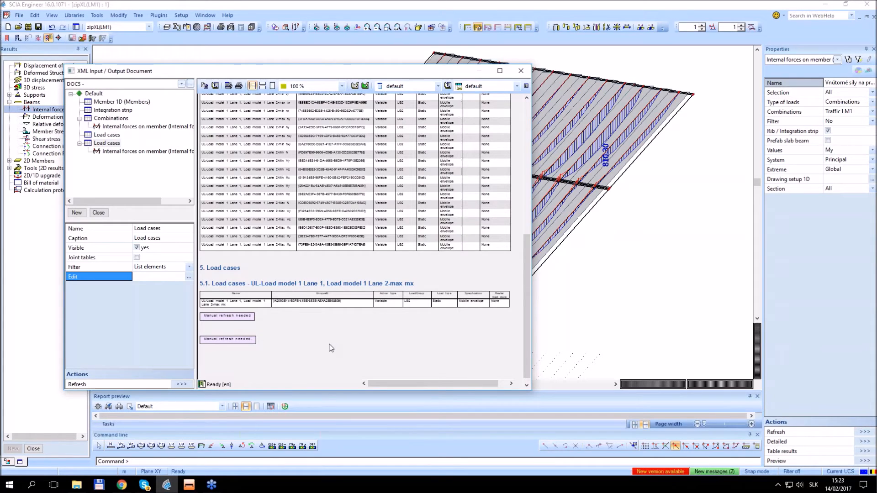
Switch to the BEAM_before_import project in IDEA StatiCa and show the user-defined forces of load case Traffic.
{"action": "left_click", "coordinate": [189, 484]}
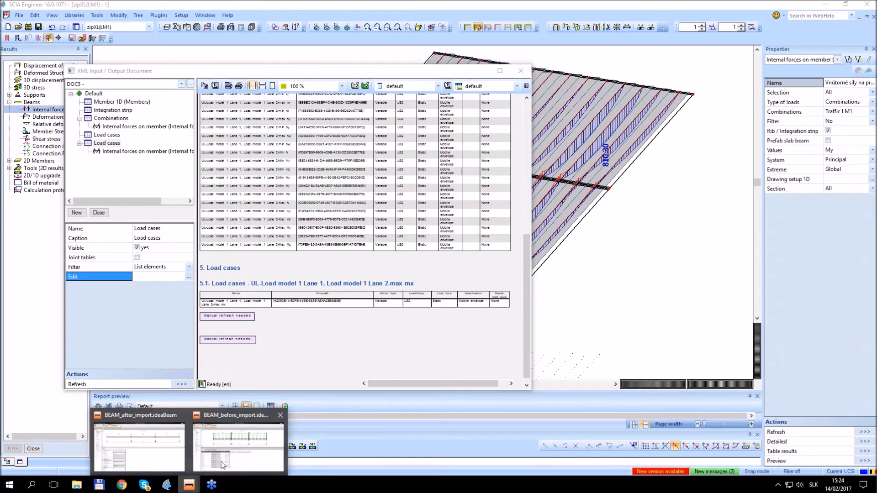
{"action": "left_click", "coordinate": [231, 450]}
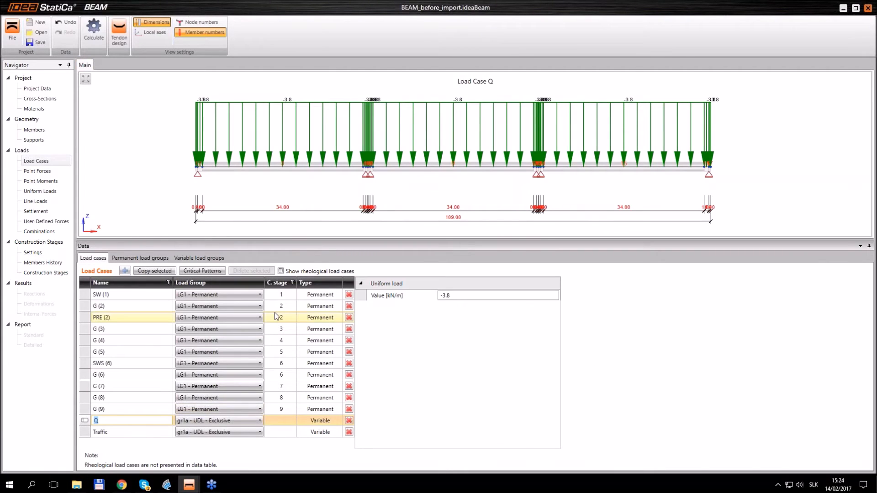
{"action": "left_click", "coordinate": [120, 432]}
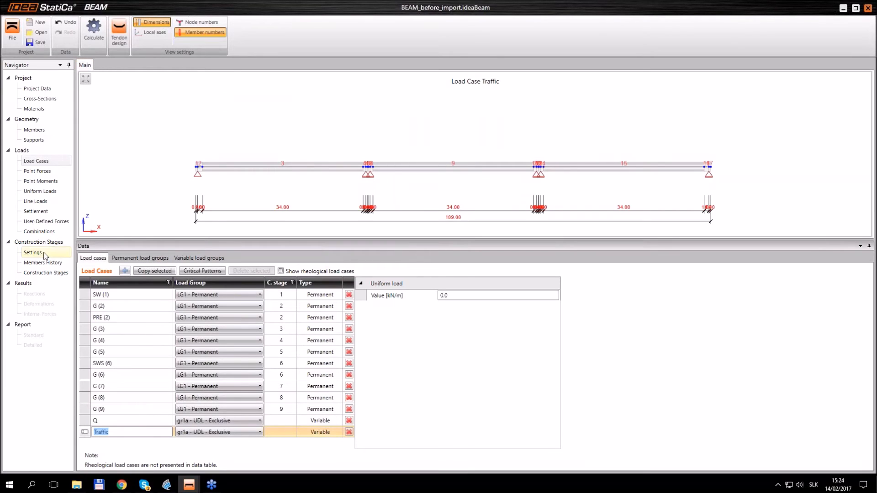
{"action": "left_click", "coordinate": [47, 222]}
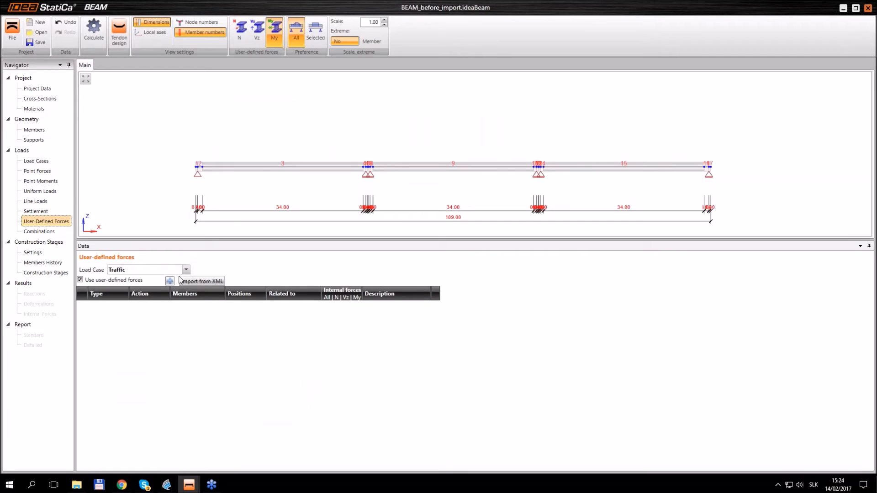
Import all internal forces from the XML file zipXL(LM1) with the beginning at 0.00 m, and view another imported load case's forces.
{"action": "left_click", "coordinate": [205, 284]}
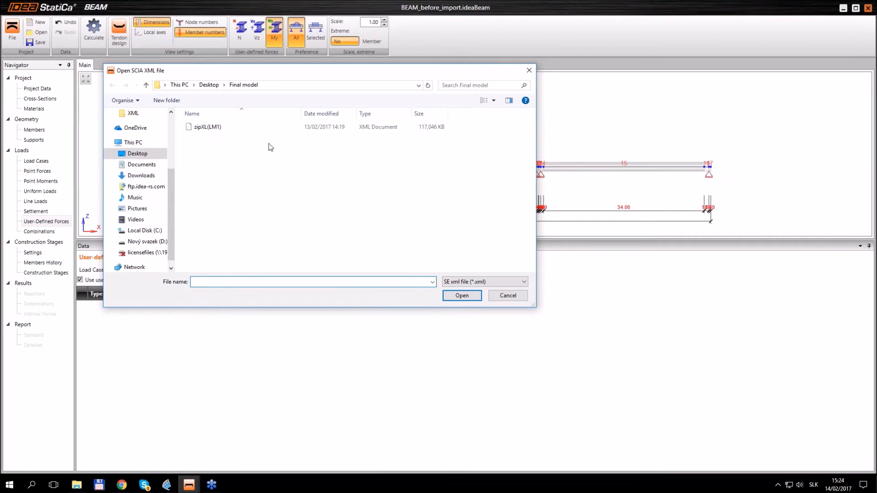
{"action": "left_click", "coordinate": [220, 127]}
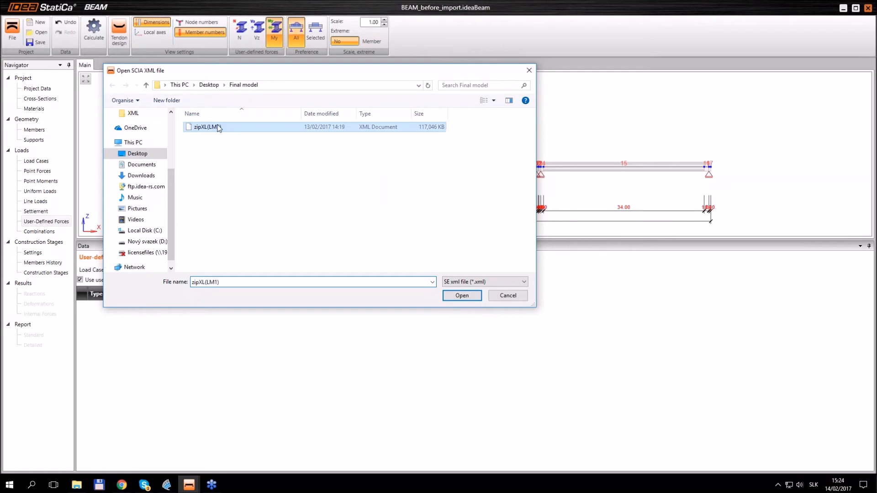
{"action": "left_click", "coordinate": [455, 297]}
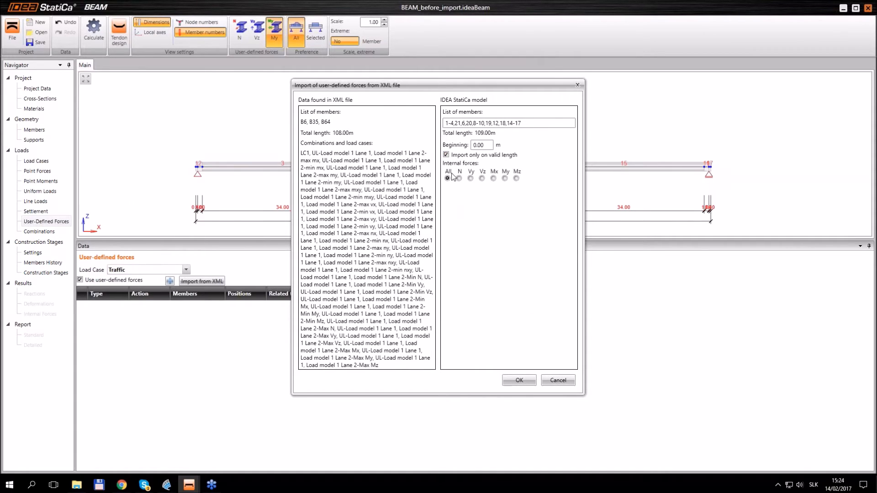
{"action": "left_click", "coordinate": [447, 178]}
{"action": "left_click", "coordinate": [488, 144]}
{"action": "left_click", "coordinate": [516, 382]}
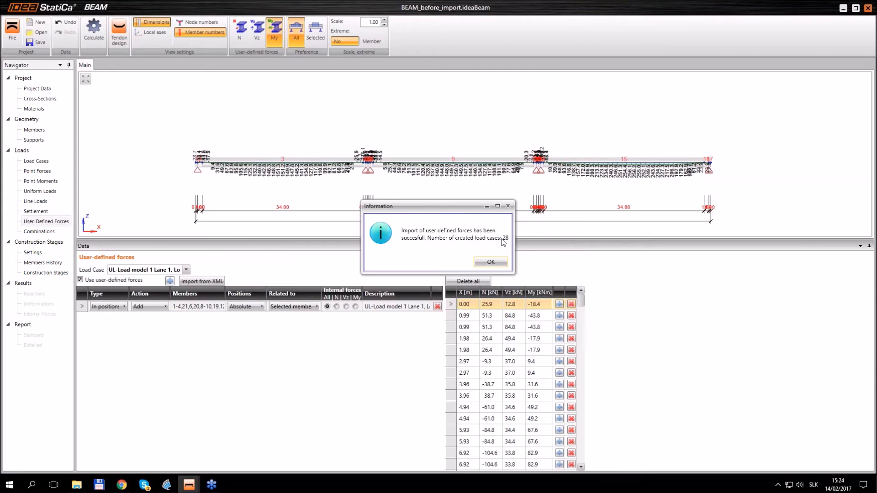
{"action": "left_click", "coordinate": [492, 263]}
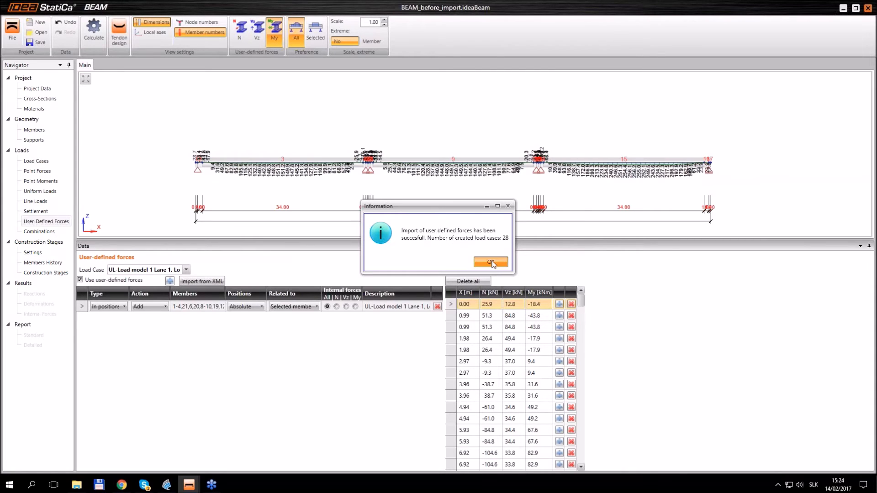
{"action": "left_click", "coordinate": [166, 271]}
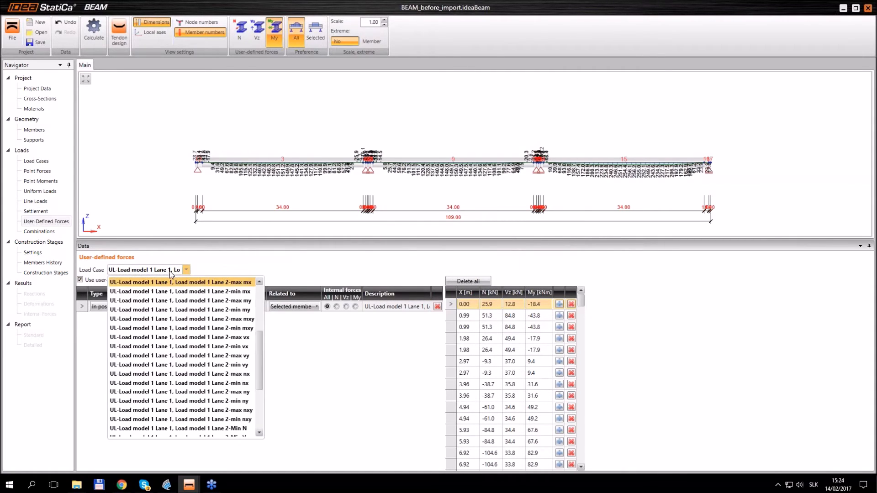
{"action": "left_click", "coordinate": [308, 160]}
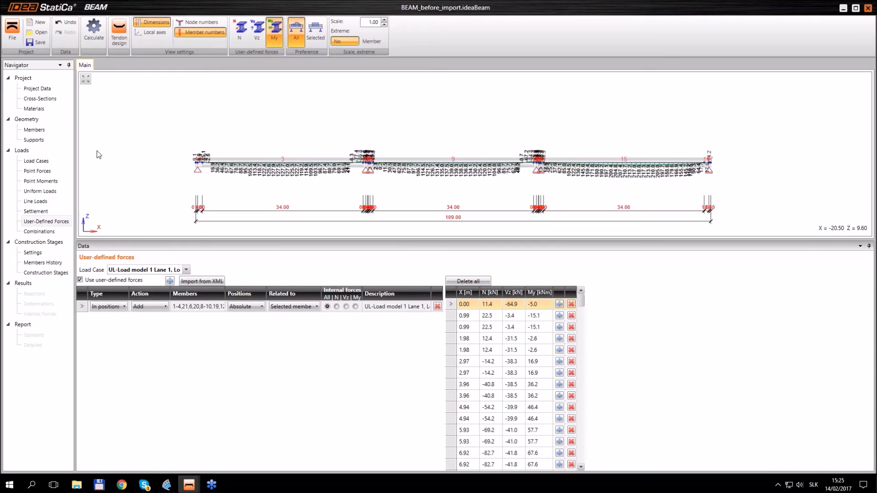
Assign the load group gr1a - TS - Exclusive to the first two imported UL-Load model 1 load cases.
{"action": "left_click", "coordinate": [44, 162]}
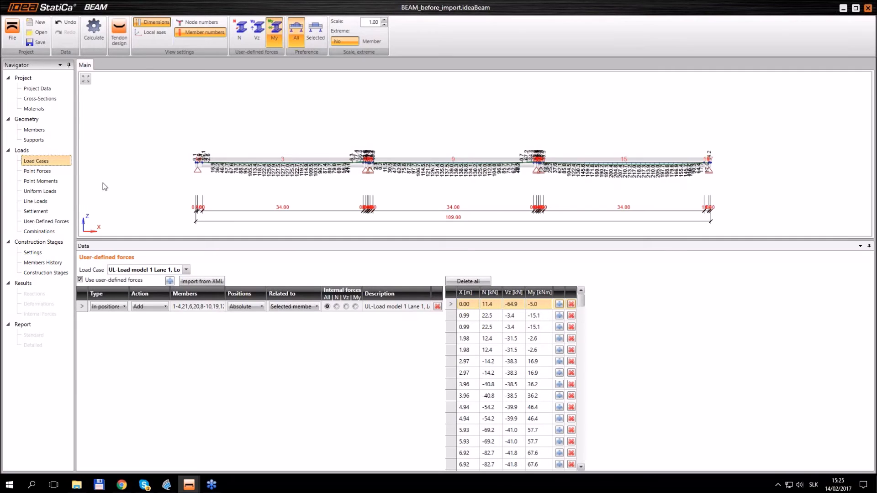
{"action": "left_click", "coordinate": [40, 162]}
{"action": "left_click_drag", "start_coordinate": [355, 309], "coordinate": [358, 336]}
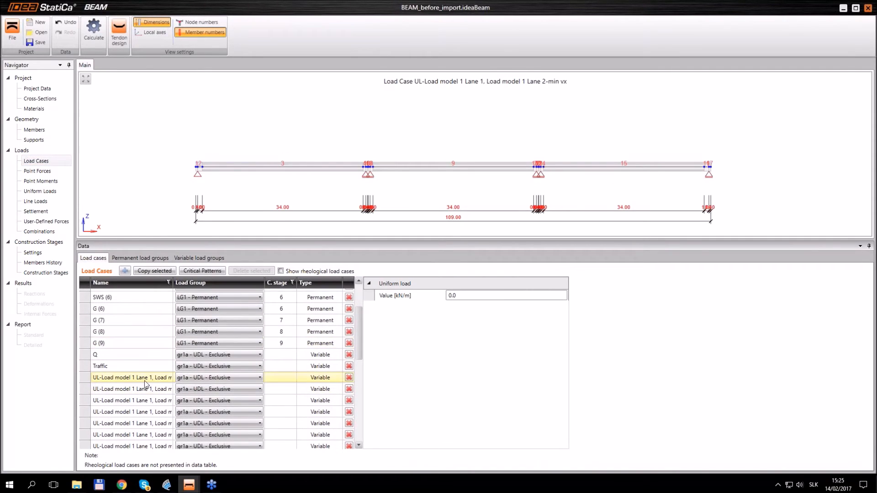
{"action": "left_click", "coordinate": [182, 378]}
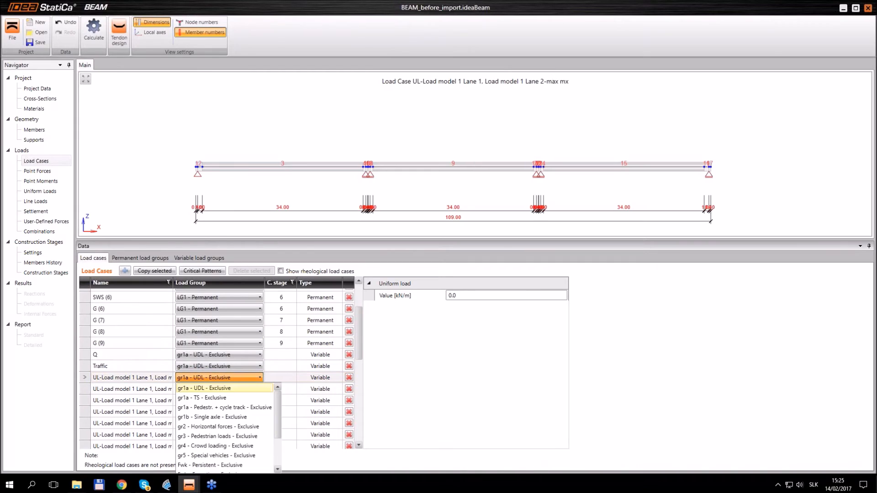
{"action": "left_click", "coordinate": [204, 399]}
{"action": "left_click", "coordinate": [205, 390]}
{"action": "left_click", "coordinate": [206, 410]}
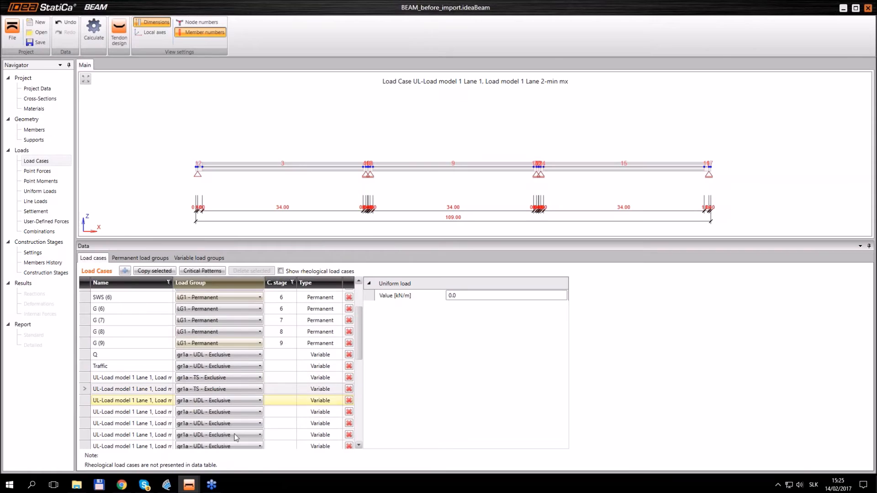
Switch to the BEAM_after_import project and check the load groups of its imported UL-Load model 1 load cases.
{"action": "mouse_move", "coordinate": [188, 485]}
{"action": "left_click", "coordinate": [160, 449]}
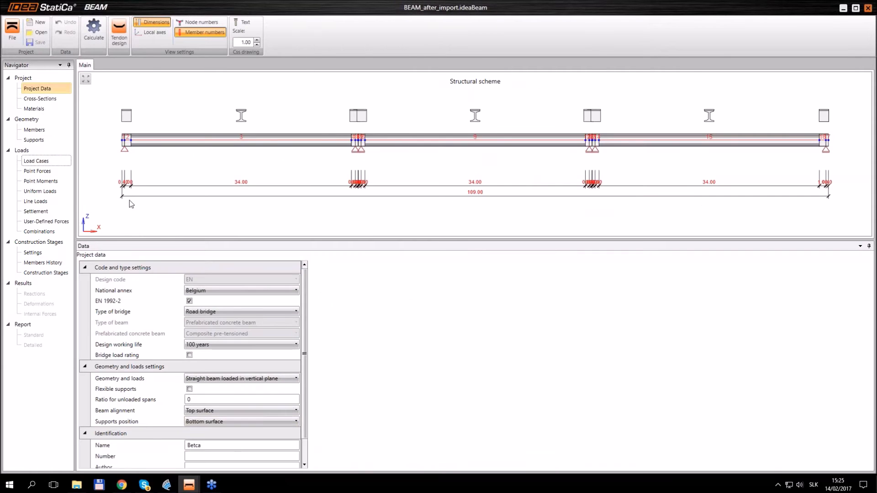
{"action": "left_click", "coordinate": [36, 161]}
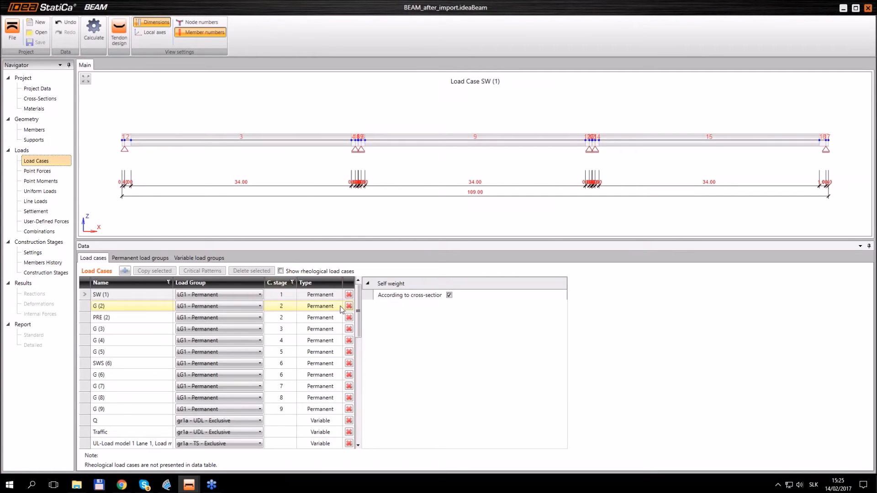
{"action": "left_click_drag", "start_coordinate": [358, 312], "coordinate": [363, 332]}
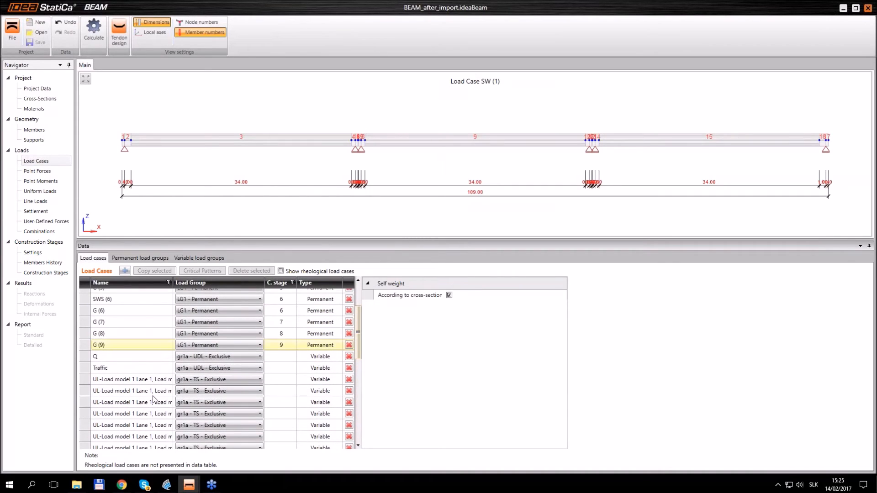
Open the construction stage combinations for editing and add load group gr1a - TS to the ULSF ST(9) combination.
{"action": "left_click", "coordinate": [44, 232]}
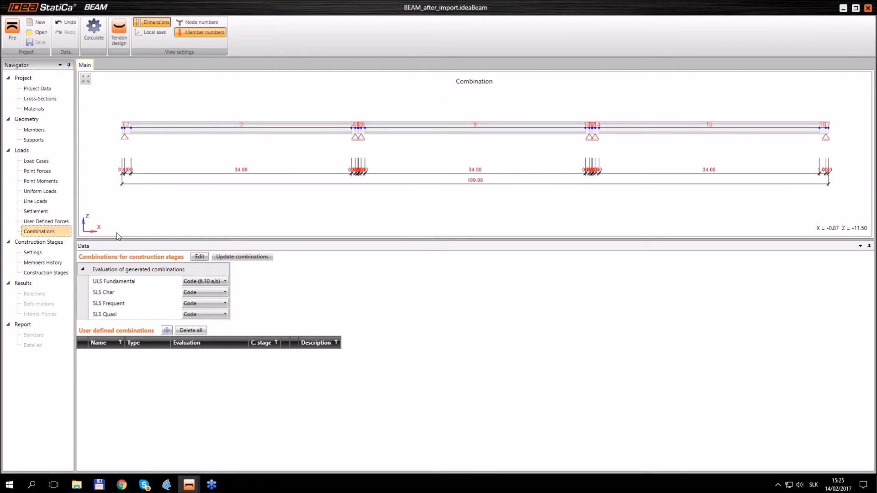
{"action": "left_click", "coordinate": [200, 257]}
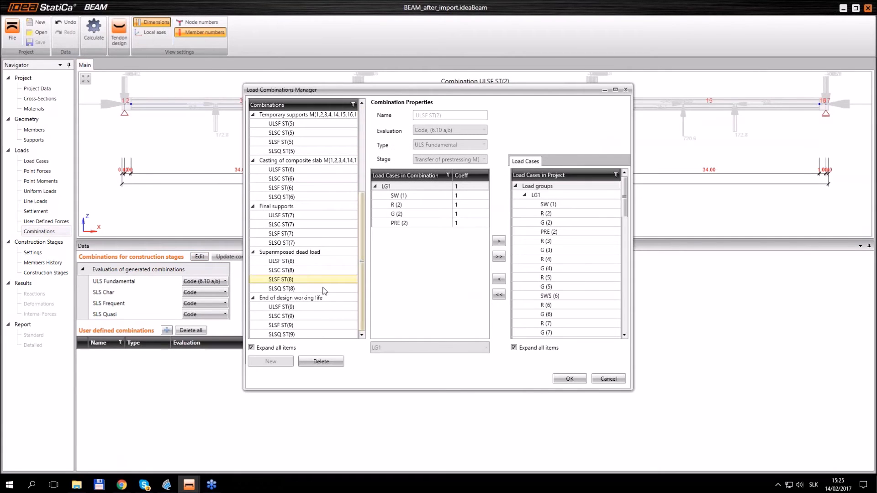
{"action": "left_click", "coordinate": [290, 307]}
{"action": "scroll", "coordinate": [485, 219], "scroll_direction": "down", "scroll_amount": 2}
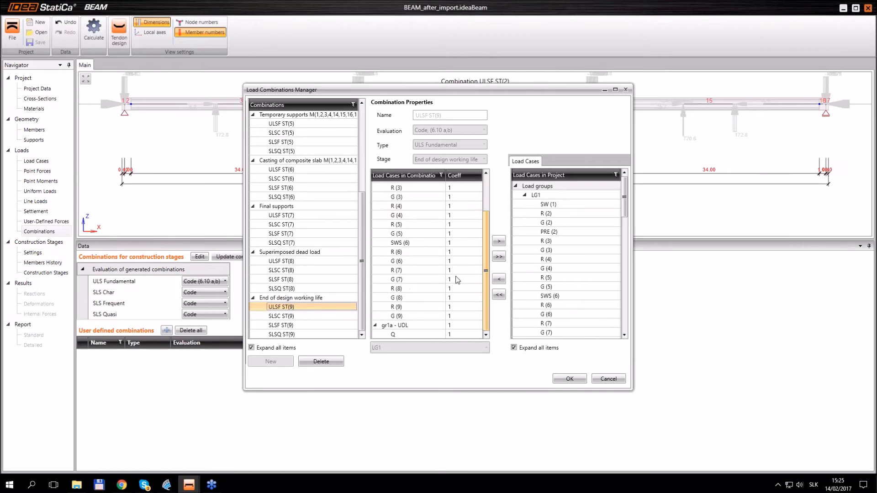
{"action": "scroll", "coordinate": [624, 238], "scroll_direction": "down", "scroll_amount": 5}
{"action": "scroll", "coordinate": [624, 239], "scroll_direction": "down", "scroll_amount": 1}
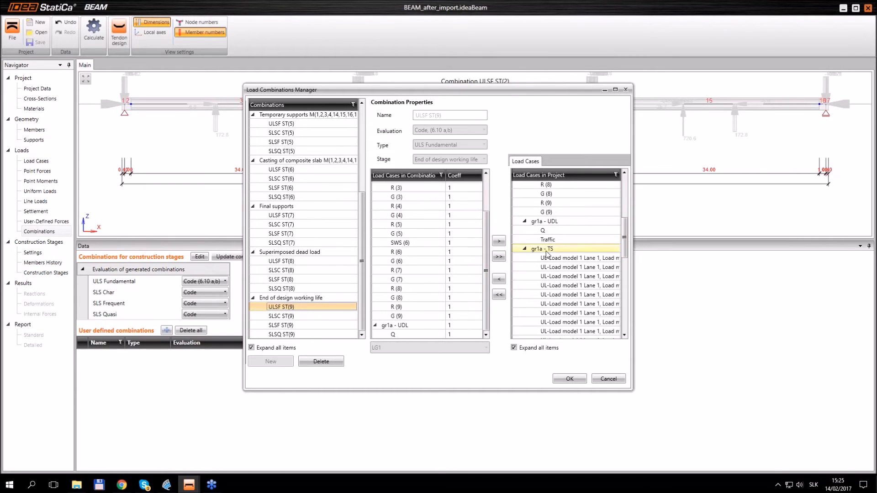
{"action": "left_click", "coordinate": [548, 248]}
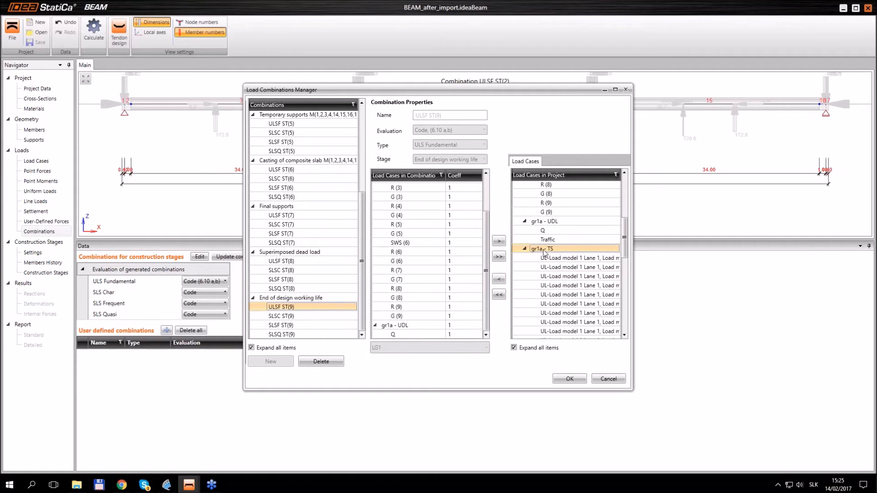
{"action": "left_click", "coordinate": [499, 281]}
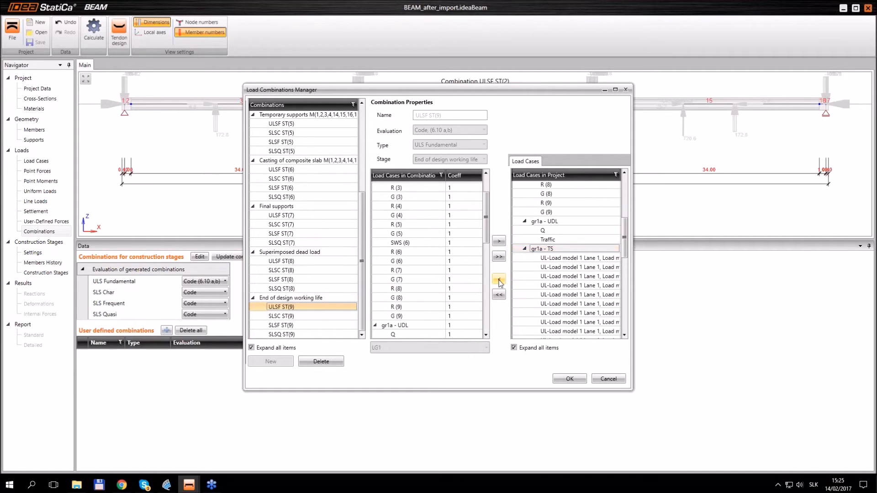
Add load group gr1a - TS to combinations SLSC ST(9), SLSF ST(9) and SLSQ ST(9), and accept the changes.
{"action": "left_click", "coordinate": [281, 316]}
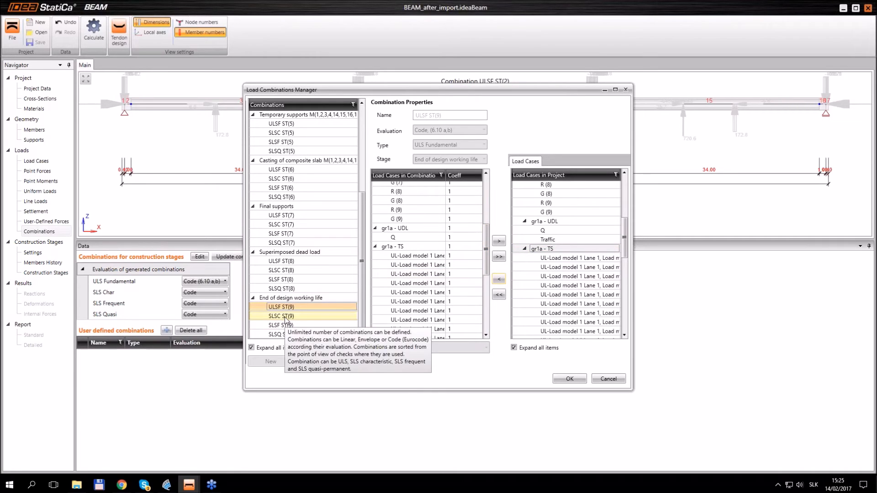
{"action": "left_click", "coordinate": [542, 249]}
{"action": "left_click", "coordinate": [500, 280]}
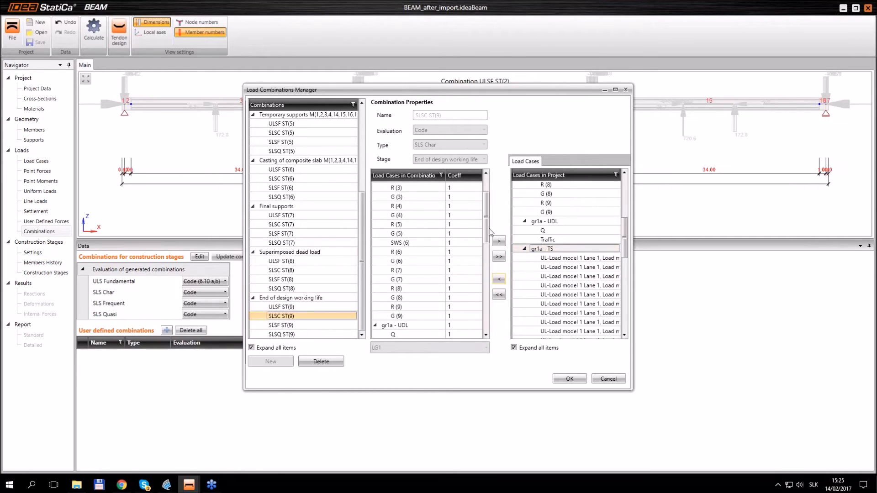
{"action": "left_click", "coordinate": [294, 324]}
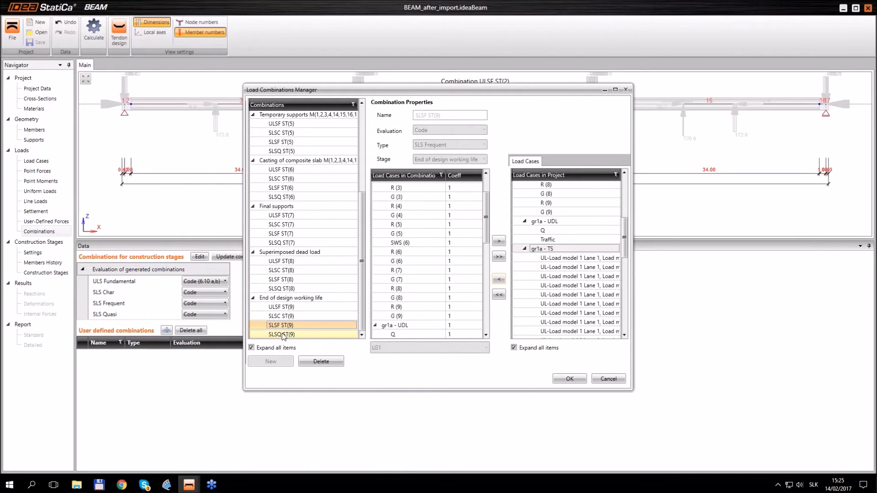
{"action": "left_click", "coordinate": [281, 334]}
{"action": "left_click", "coordinate": [539, 250]}
{"action": "left_click", "coordinate": [499, 279]}
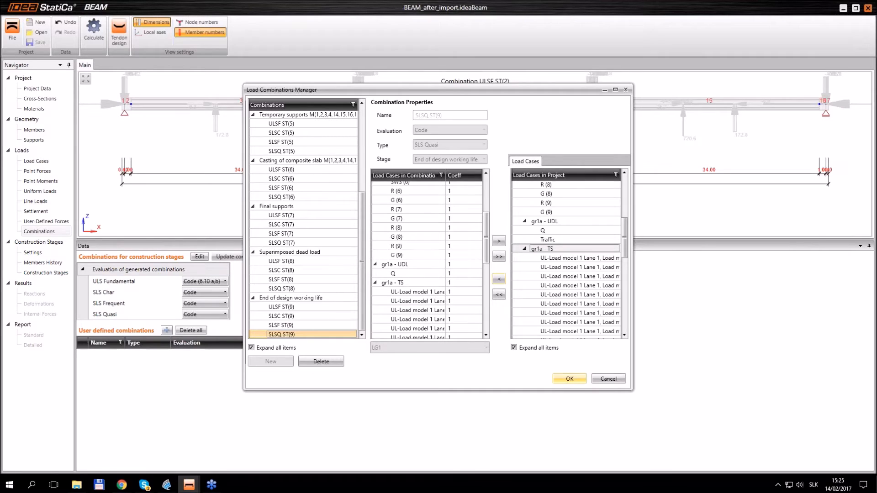
{"action": "left_click", "coordinate": [569, 379]}
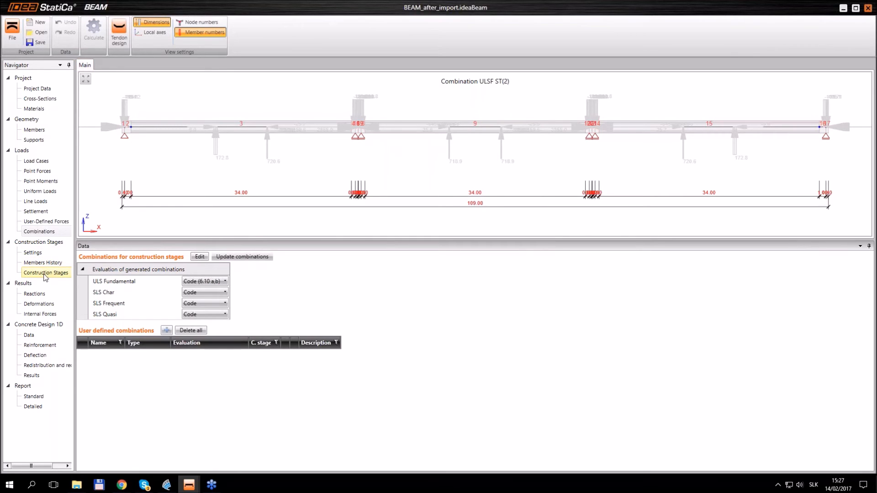
Show the construction stages and examine the beam joints and supports in the Casting stage.
{"action": "left_click", "coordinate": [45, 274]}
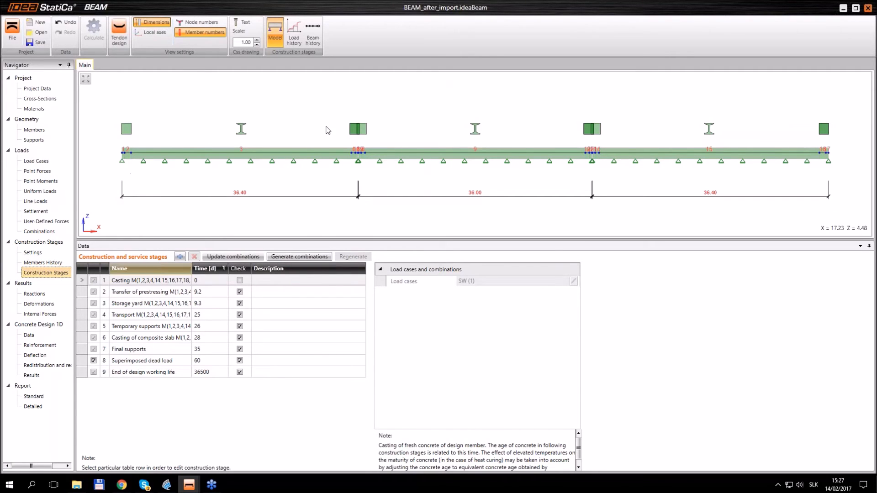
{"action": "scroll", "coordinate": [328, 167], "scroll_direction": "up", "scroll_amount": 2}
{"action": "scroll", "coordinate": [356, 149], "scroll_direction": "up", "scroll_amount": 2}
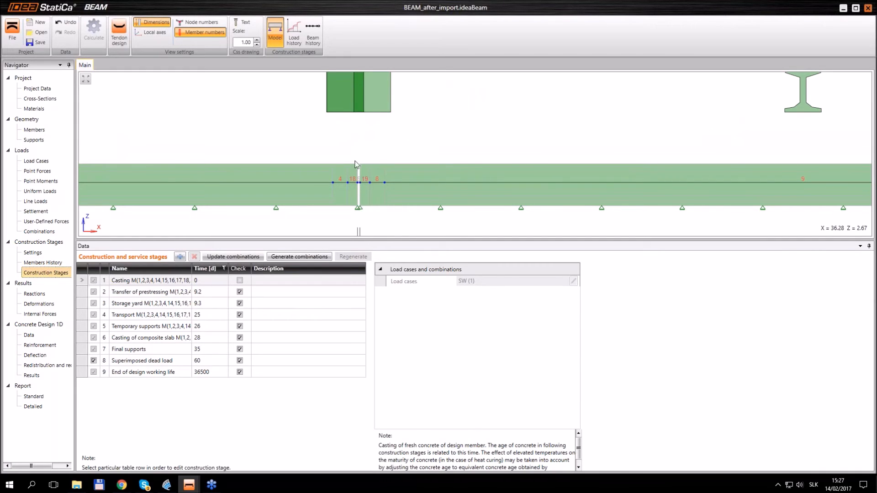
{"action": "scroll", "coordinate": [359, 208], "scroll_direction": "down", "scroll_amount": 4}
{"action": "middle_click_drag", "start_coordinate": [358, 208], "coordinate": [401, 192]}
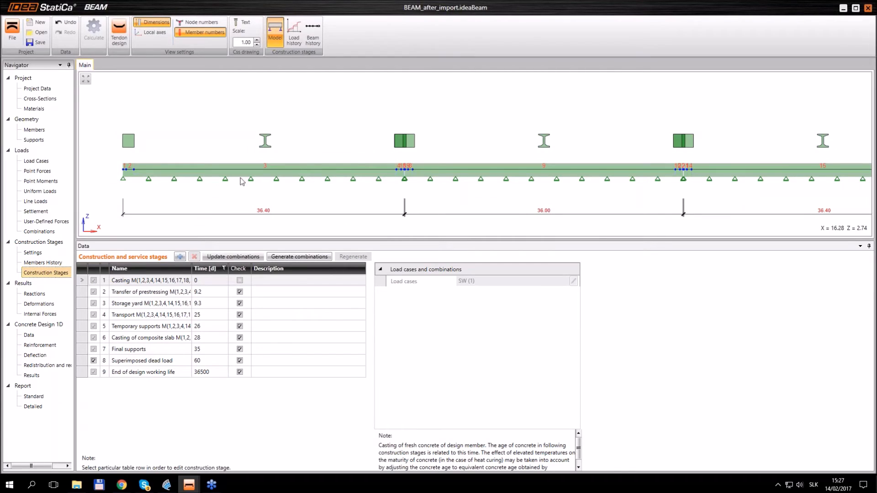
Go through the construction stages from Transfer of prestressing to End of design working life, examining each stage's supports and load cases.
{"action": "left_click", "coordinate": [148, 294]}
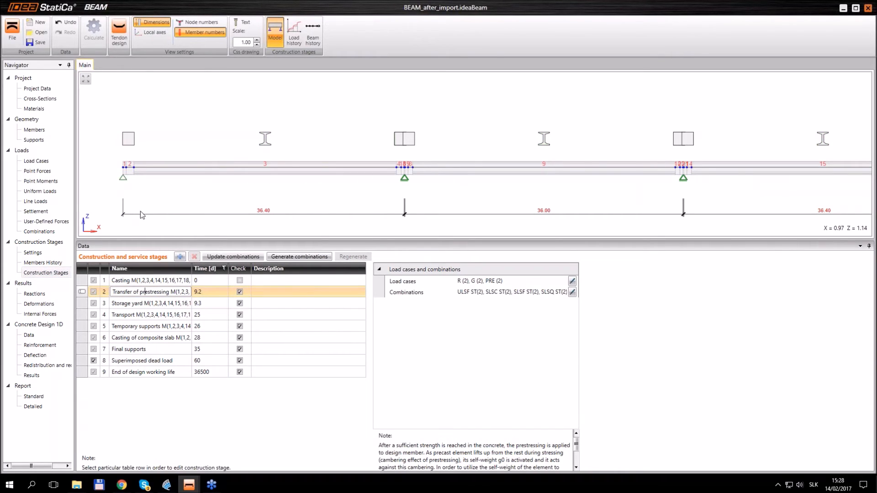
{"action": "left_click", "coordinate": [151, 303]}
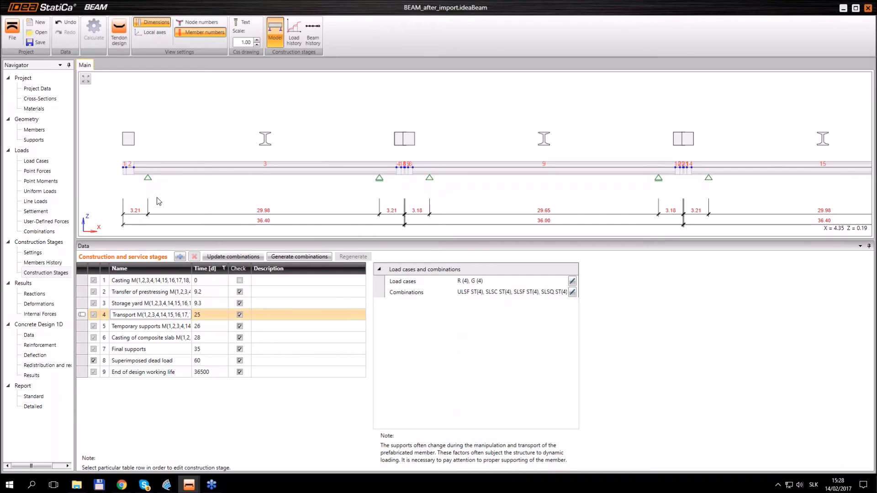
{"action": "left_click", "coordinate": [143, 326]}
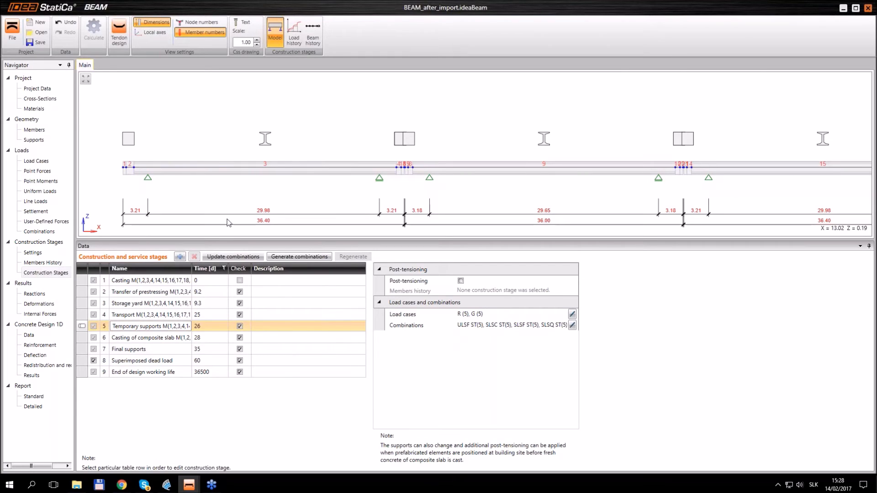
{"action": "left_click", "coordinate": [132, 339]}
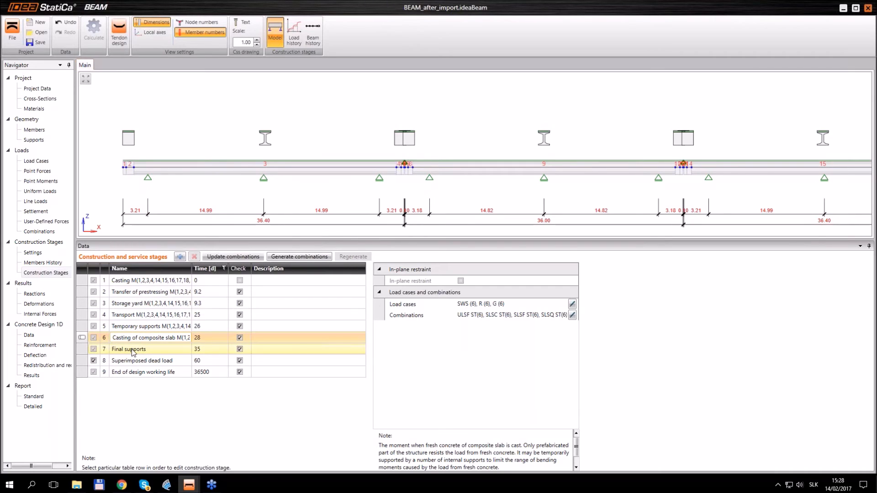
{"action": "left_click", "coordinate": [153, 351]}
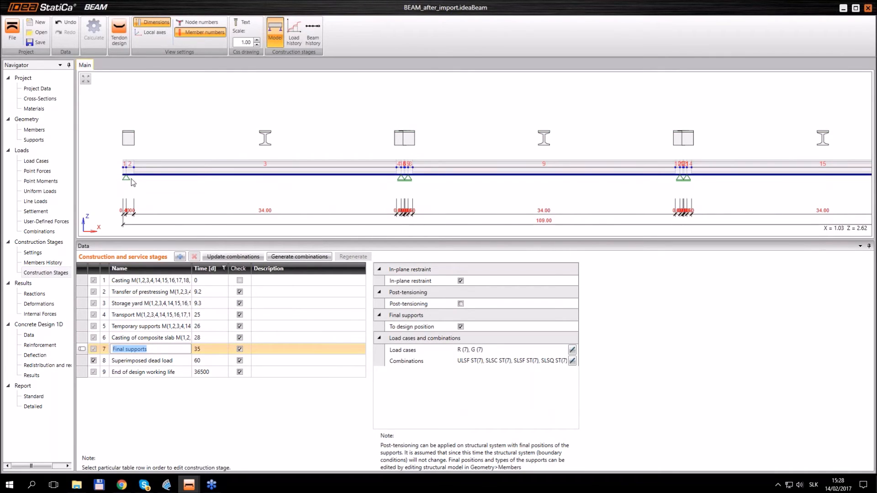
{"action": "left_click", "coordinate": [178, 364]}
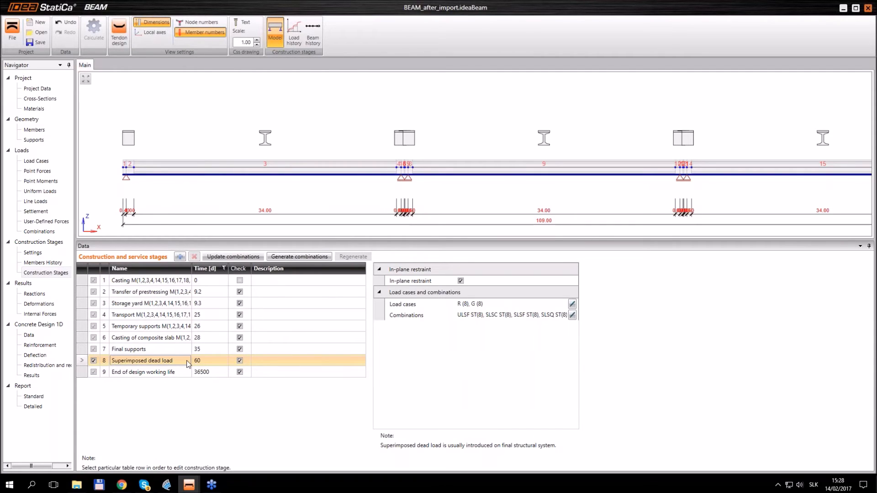
{"action": "left_click", "coordinate": [162, 377]}
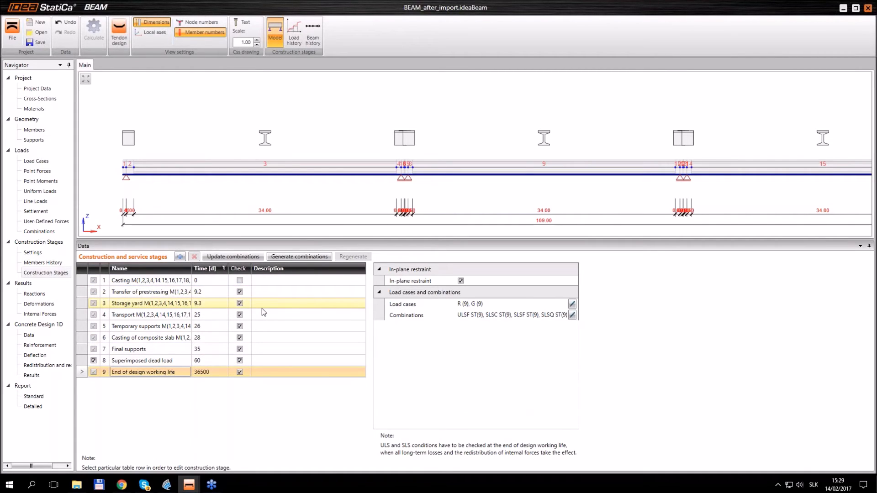
Review the Storage yard and Transfer of prestressing stages once more.
{"action": "left_click", "coordinate": [174, 294]}
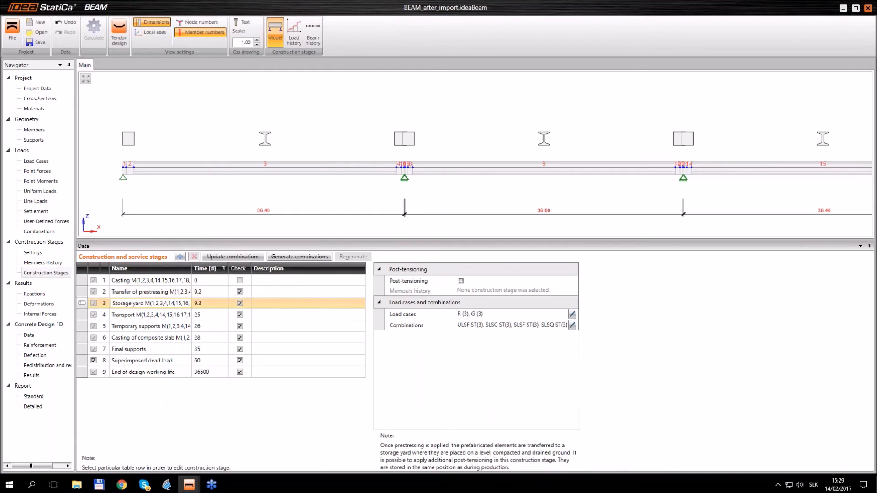
{"action": "left_click", "coordinate": [170, 292]}
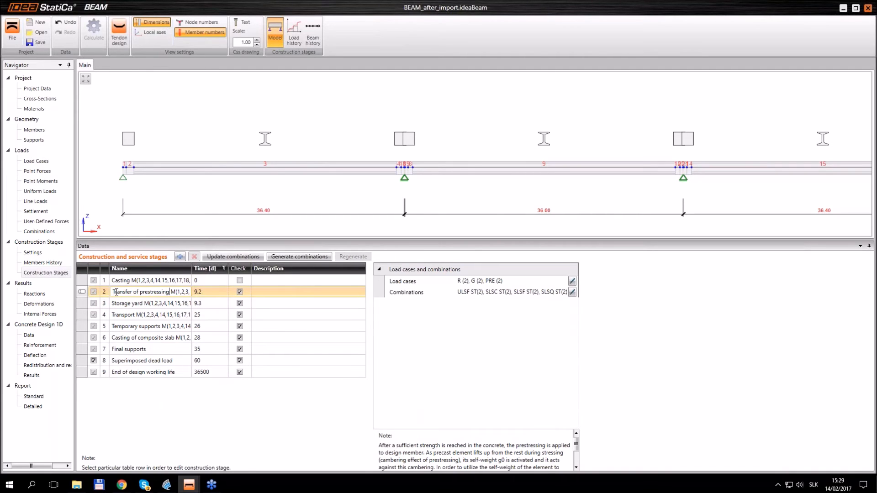
{"action": "left_click_drag", "start_coordinate": [113, 292], "coordinate": [168, 292]}
{"action": "left_click", "coordinate": [183, 292]}
Display the My internal forces for All ULS Fundamental combinations along the whole beam.
{"action": "left_click", "coordinate": [41, 315]}
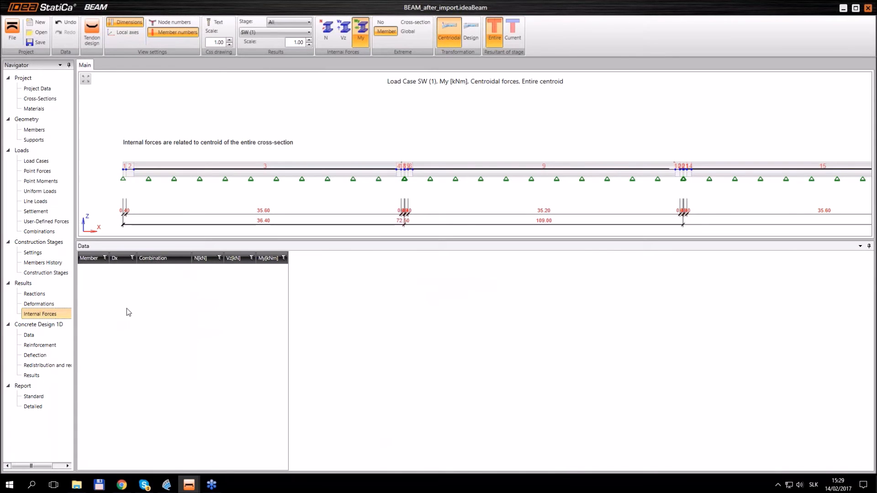
{"action": "left_click", "coordinate": [283, 32]}
{"action": "scroll", "coordinate": [262, 44], "scroll_direction": "up", "scroll_amount": 10}
{"action": "left_click", "coordinate": [273, 43]}
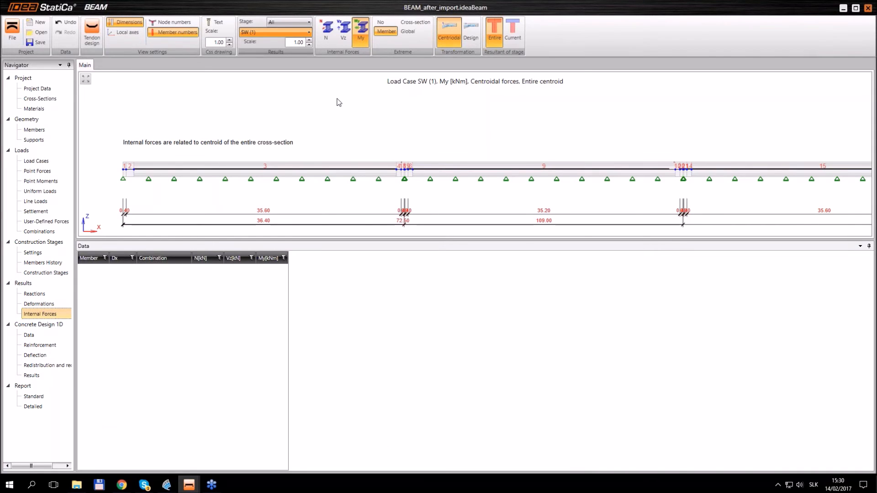
{"action": "right_click", "coordinate": [367, 155]}
{"action": "left_click", "coordinate": [386, 162]}
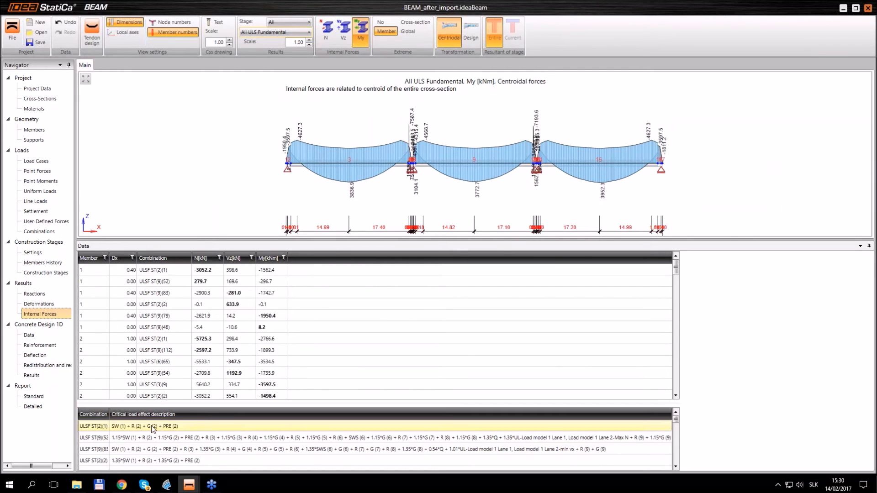
View the F-F reinforcement zone at reference point 3, and show the summary of the concrete section checks.
{"action": "left_click", "coordinate": [41, 346]}
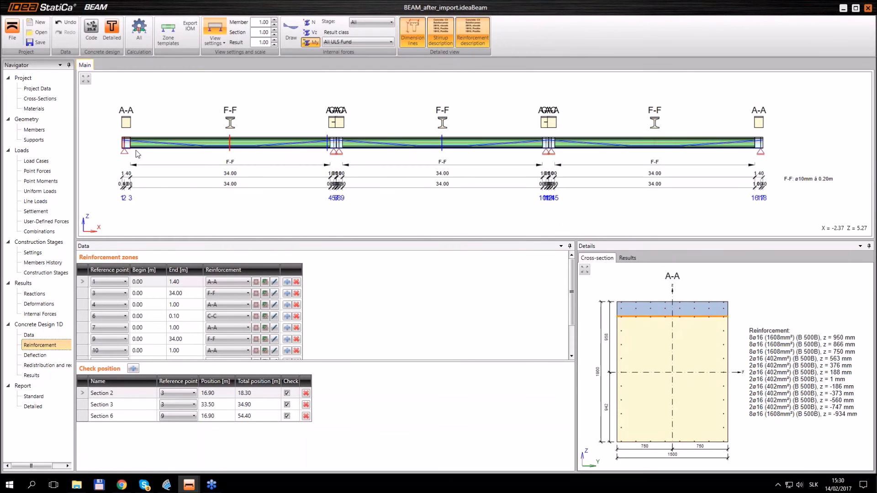
{"action": "left_click", "coordinate": [82, 294]}
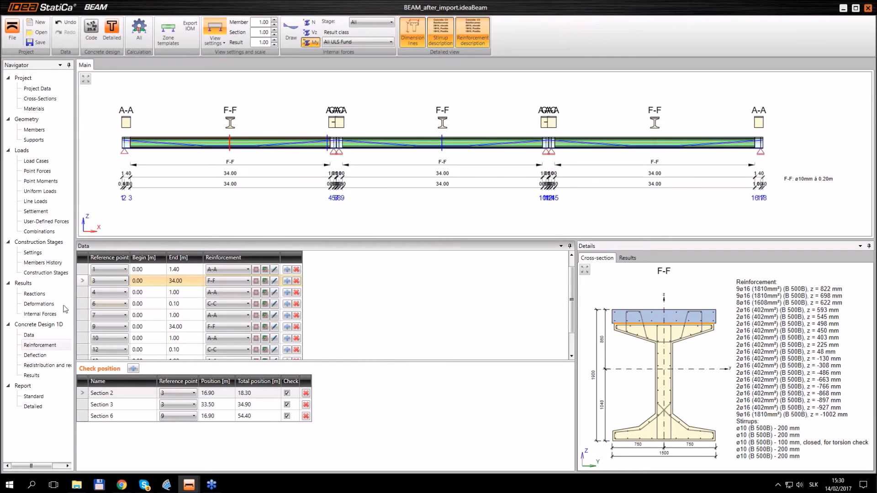
{"action": "left_click", "coordinate": [39, 376]}
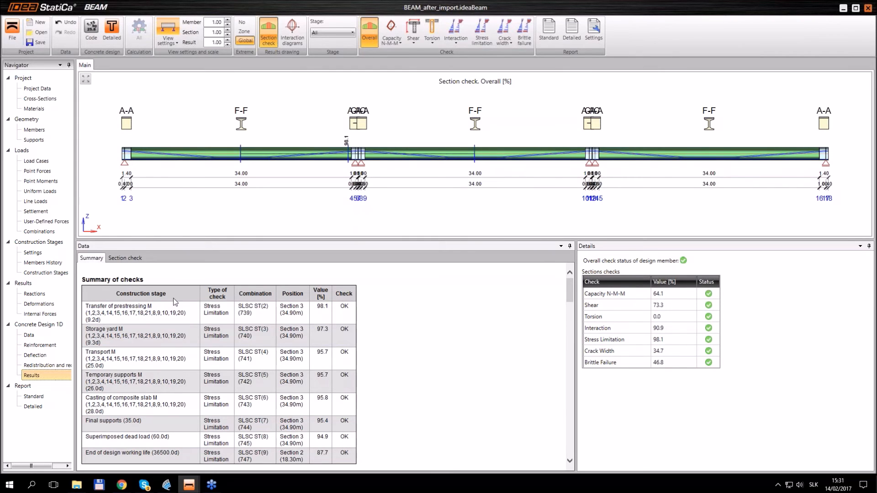
{"action": "left_click", "coordinate": [209, 310]}
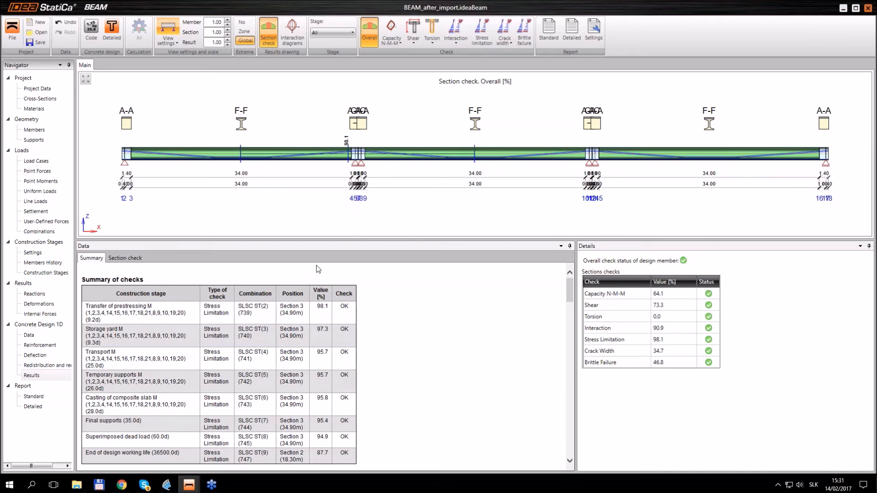
Open the detailed check in IDEA StatiCa RCS and view the results of Section 2 - 18.30m for the second Transfer of prestressing extreme.
{"action": "left_click", "coordinate": [114, 31]}
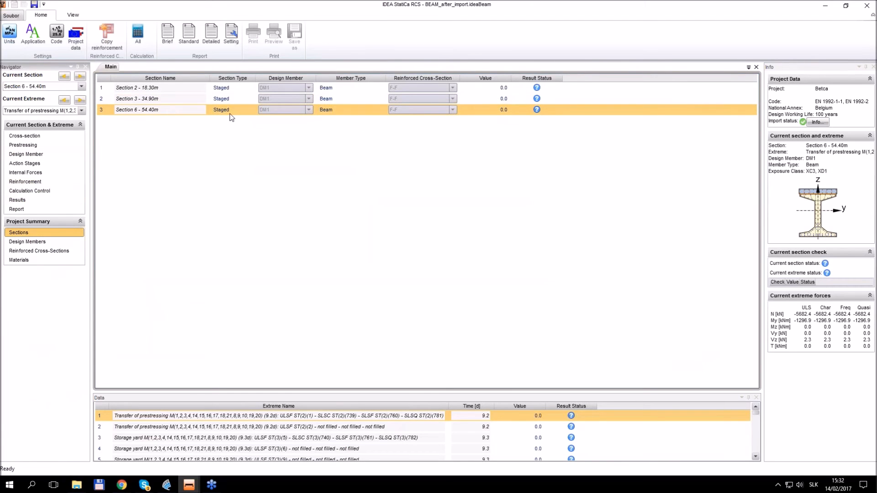
{"action": "left_click", "coordinate": [182, 92]}
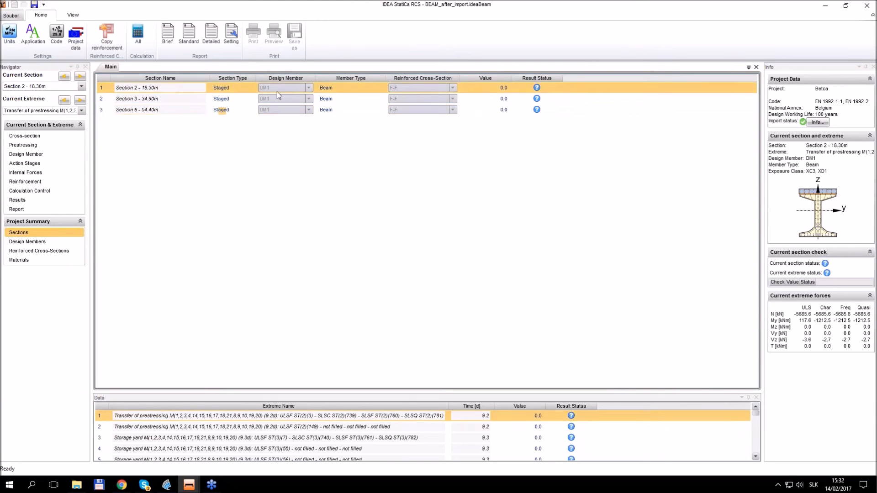
{"action": "left_click", "coordinate": [27, 199]}
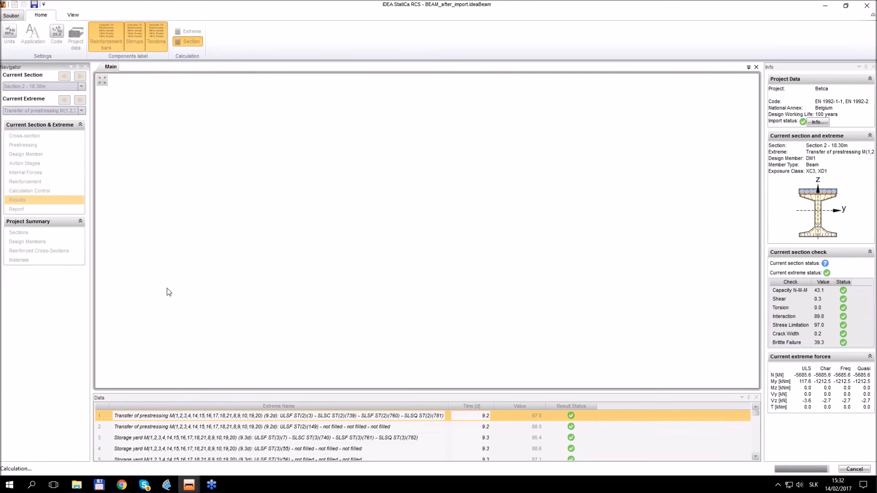
{"action": "left_click_drag", "start_coordinate": [458, 393], "coordinate": [456, 294]}
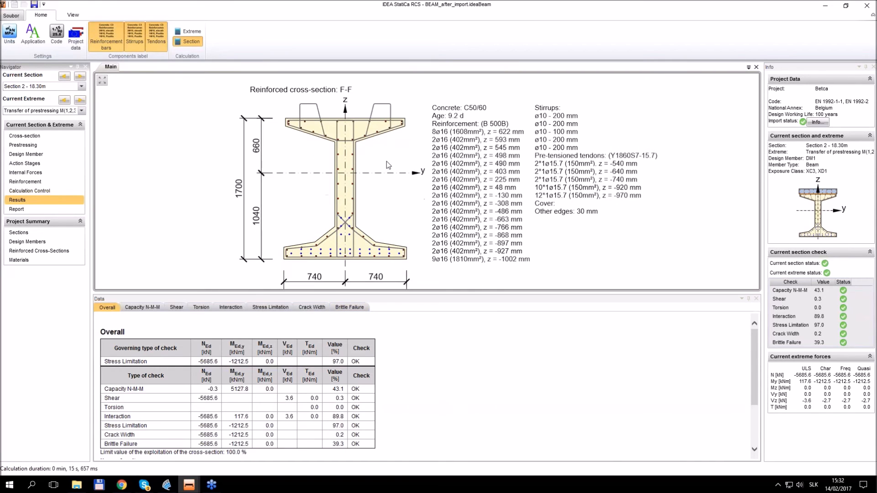
{"action": "left_click", "coordinate": [37, 110]}
{"action": "left_click", "coordinate": [35, 121]}
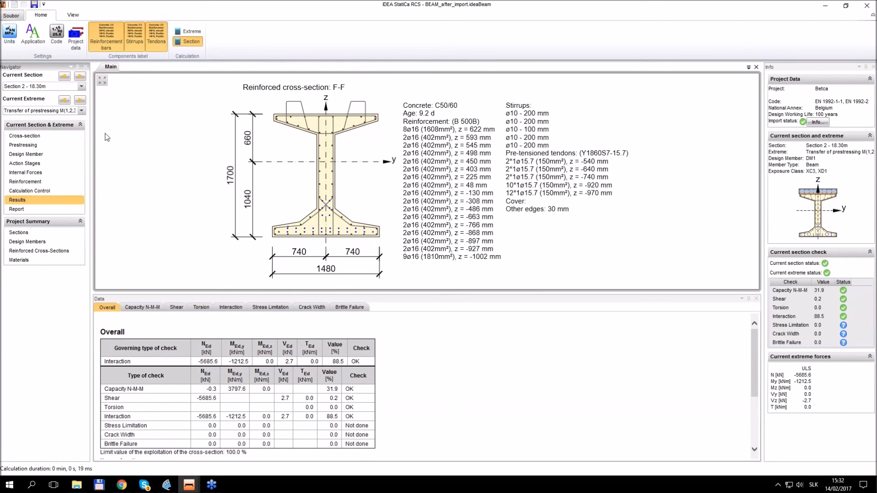
View the stress limitation results of Section 2 - 18.30m and make a Transport extreme current.
{"action": "left_click", "coordinate": [270, 306]}
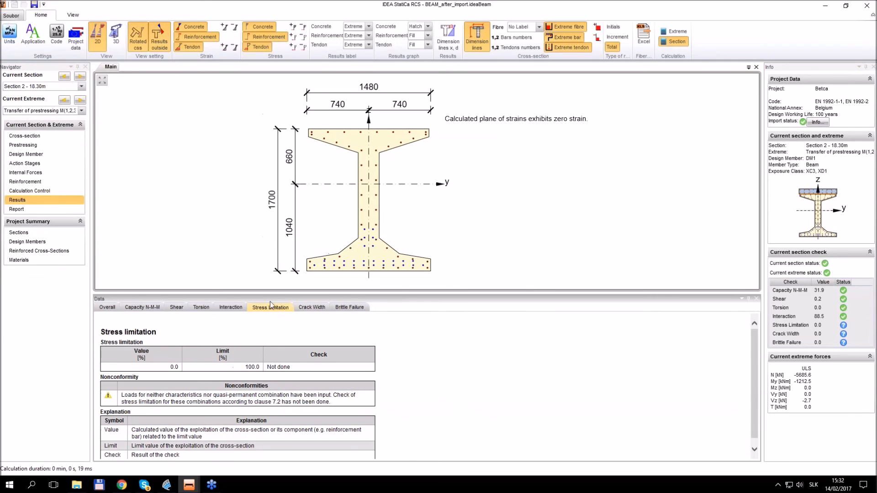
{"action": "left_click", "coordinate": [28, 110]}
{"action": "left_click", "coordinate": [29, 120]}
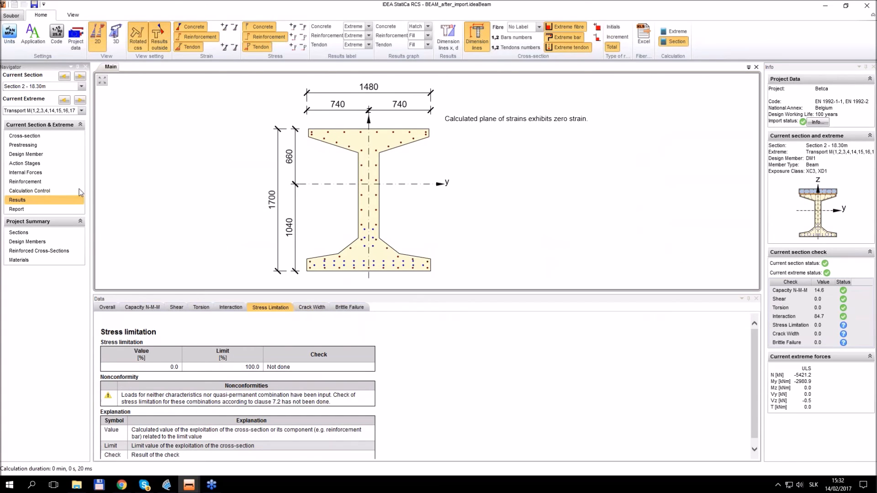
Include Response N-M-M in the calculated checks and display its results for the current Transport extreme.
{"action": "left_click", "coordinate": [29, 192]}
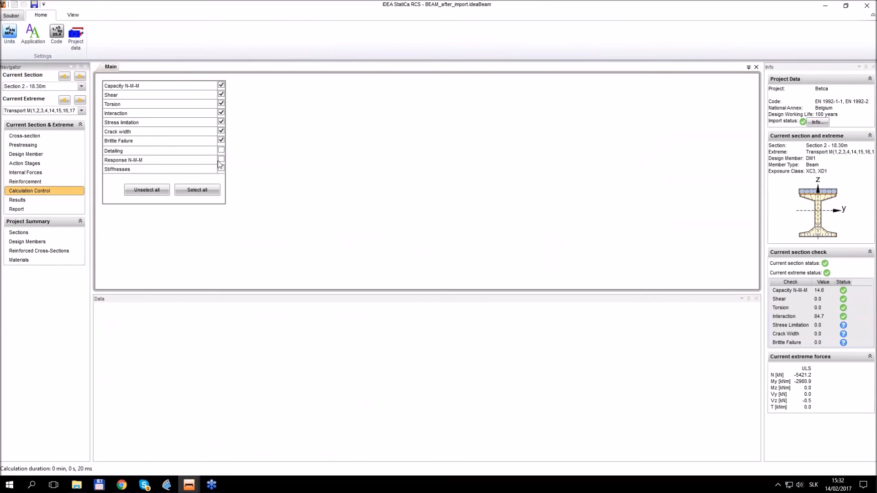
{"action": "left_click", "coordinate": [221, 160]}
{"action": "left_click", "coordinate": [18, 201]}
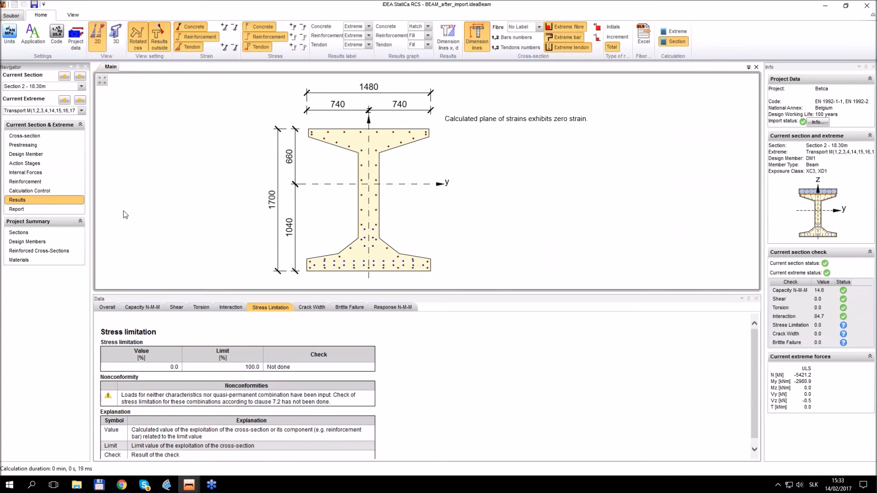
{"action": "left_click", "coordinate": [387, 308]}
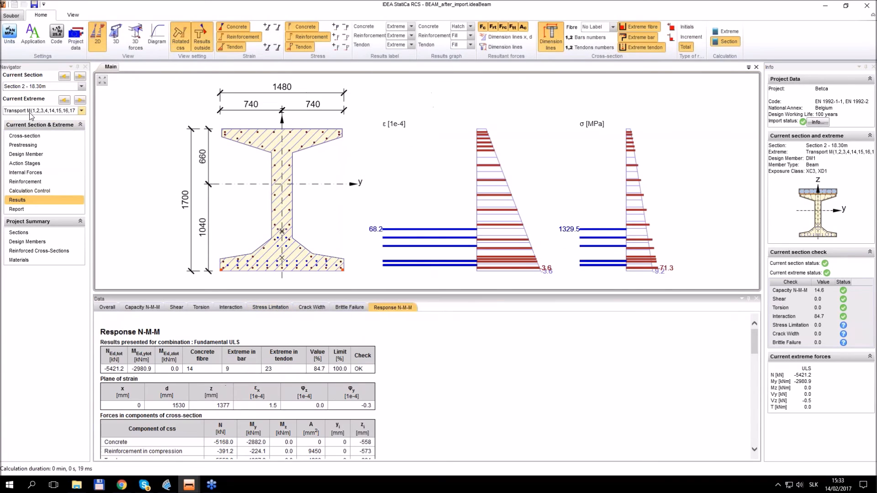
Examine the strain and stress response of each extreme in sequence, from the first Transfer of prestressing to Casting of composite slab.
{"action": "left_click", "coordinate": [30, 112]}
{"action": "scroll", "coordinate": [37, 137], "scroll_direction": "up", "scroll_amount": 3}
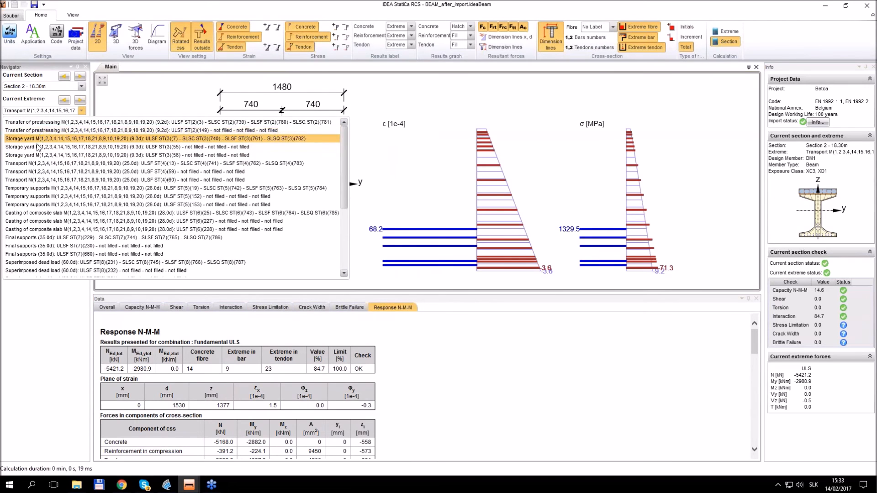
{"action": "left_click", "coordinate": [40, 123]}
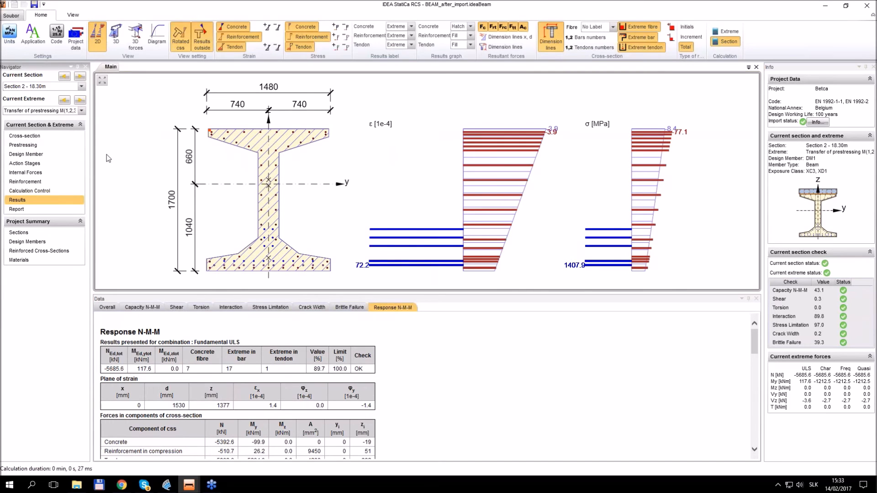
{"action": "key", "text": "Down"}
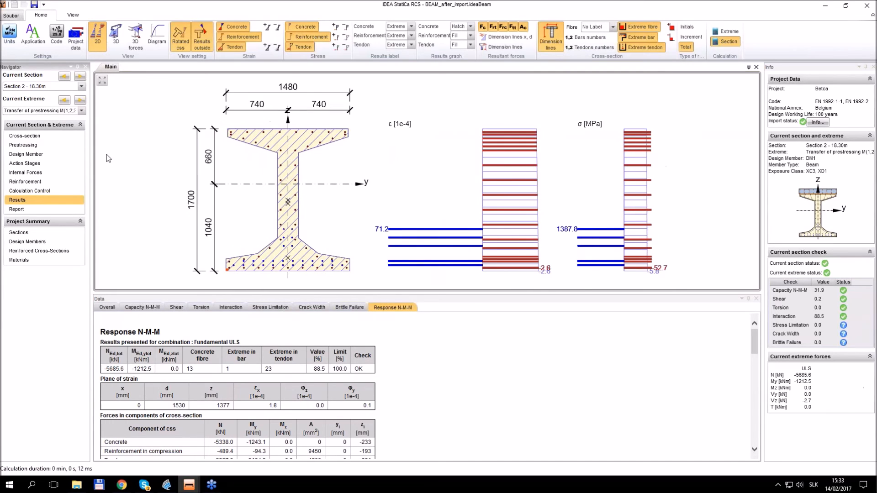
{"action": "key", "text": "Down"}
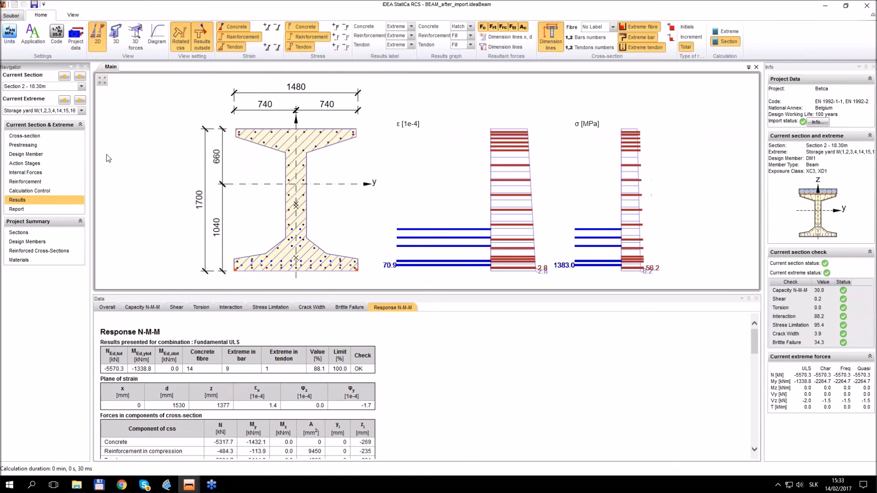
{"action": "key", "text": "Down"}
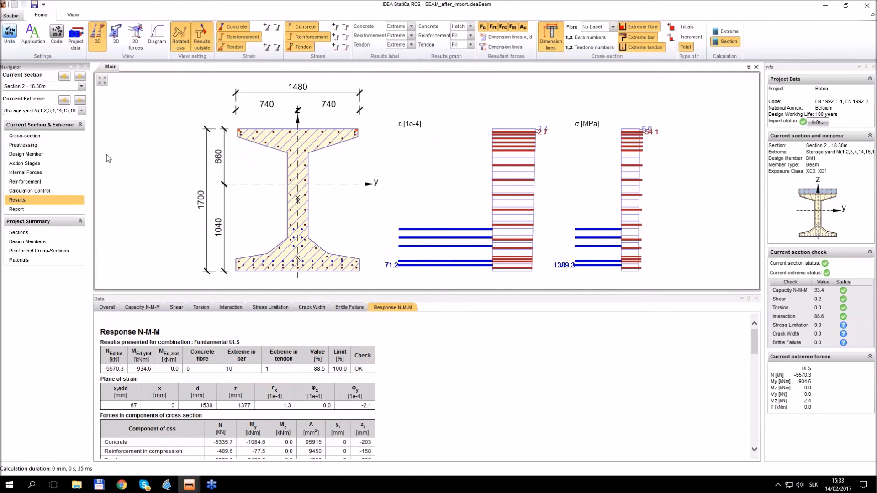
{"action": "key", "text": "Down"}
{"action": "key", "text": "Down"}
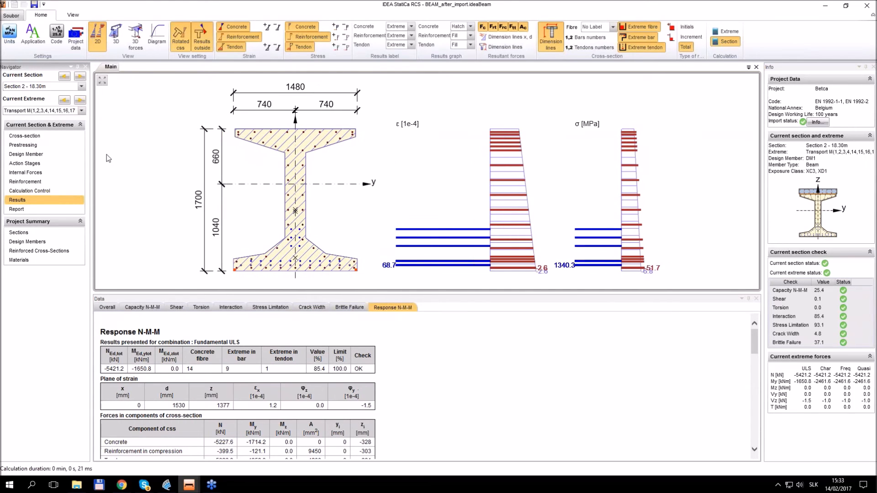
{"action": "key", "text": "Down"}
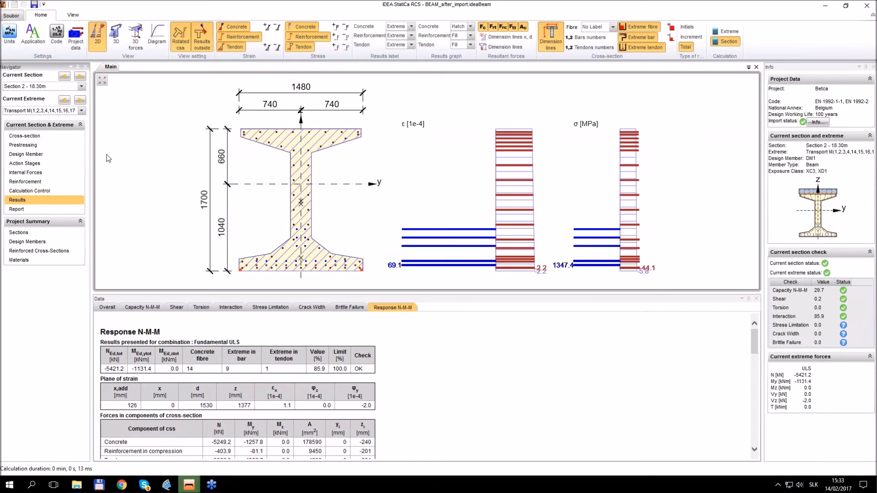
{"action": "key", "text": "Down"}
{"action": "key", "text": "Down"}
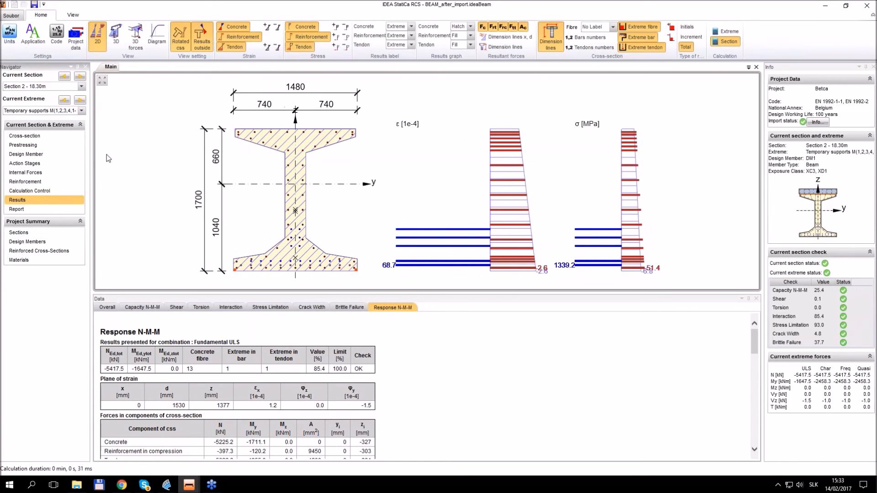
{"action": "key", "text": "Down"}
{"action": "key", "text": "Down"}
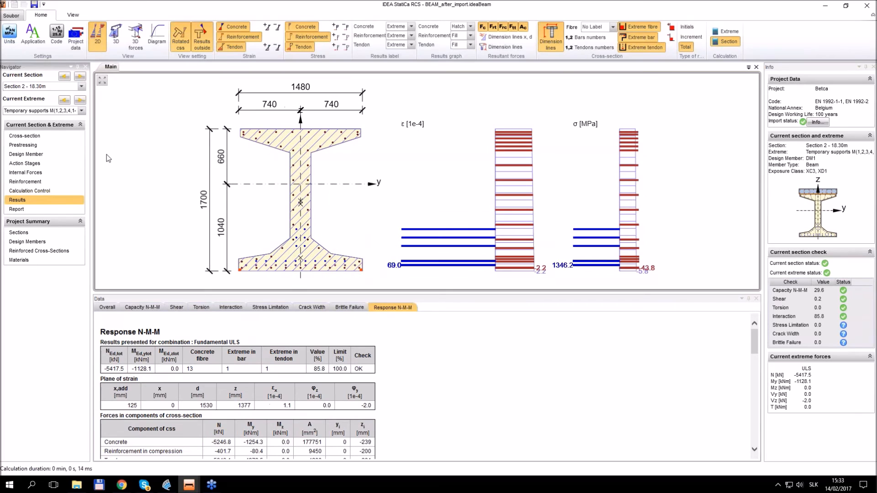
{"action": "key", "text": "Down"}
{"action": "key", "text": "Down"}
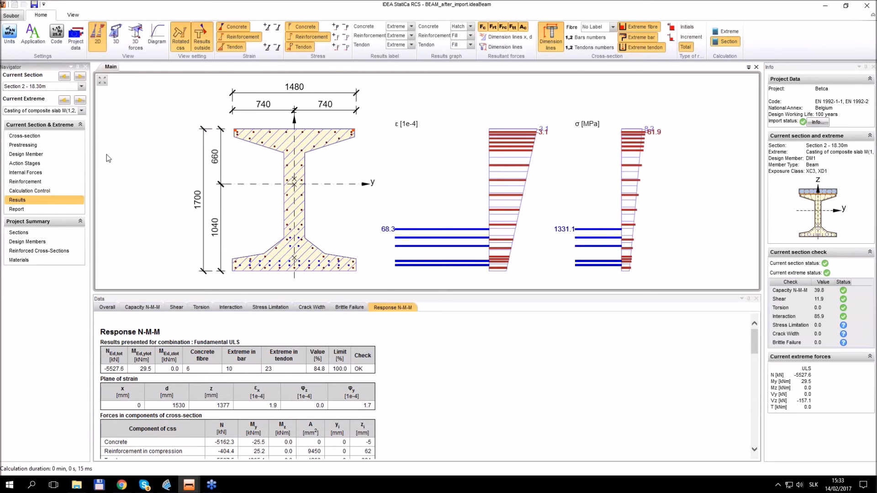
{"action": "key", "text": "Down"}
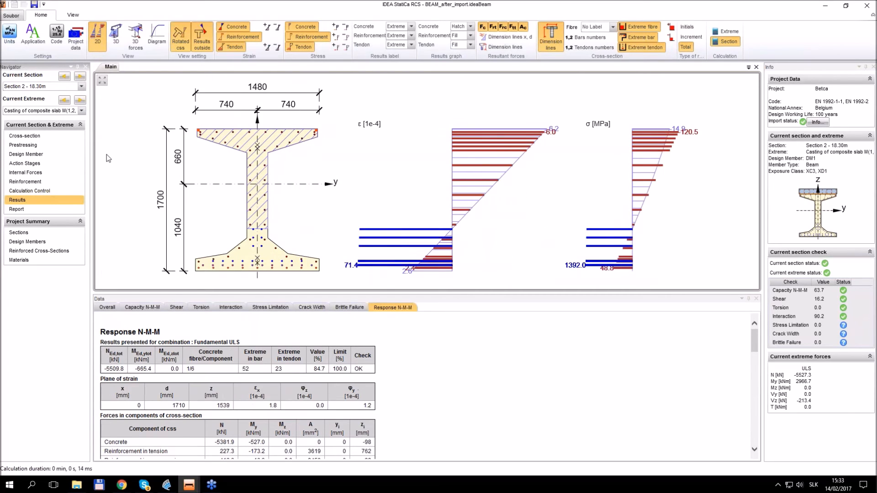
Examine the response of the composite section for the Final supports, Superimposed dead load and End of design working life extremes.
{"action": "key", "text": "Down"}
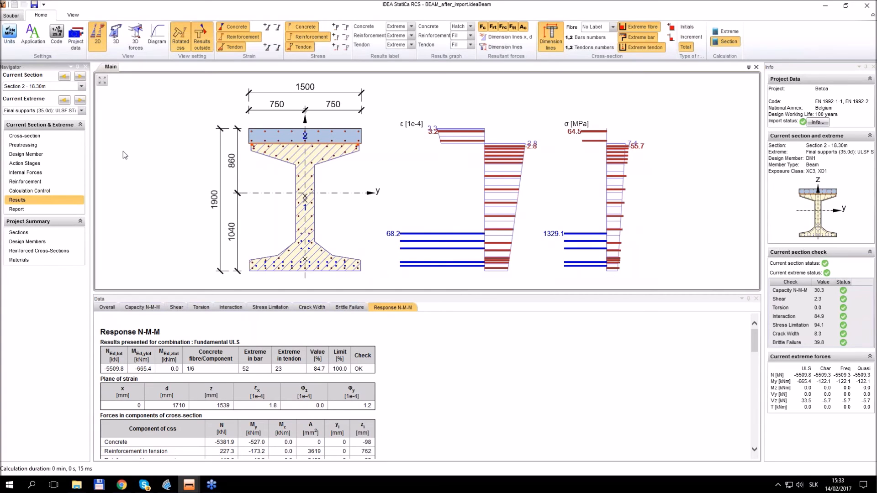
{"action": "key", "text": "Down"}
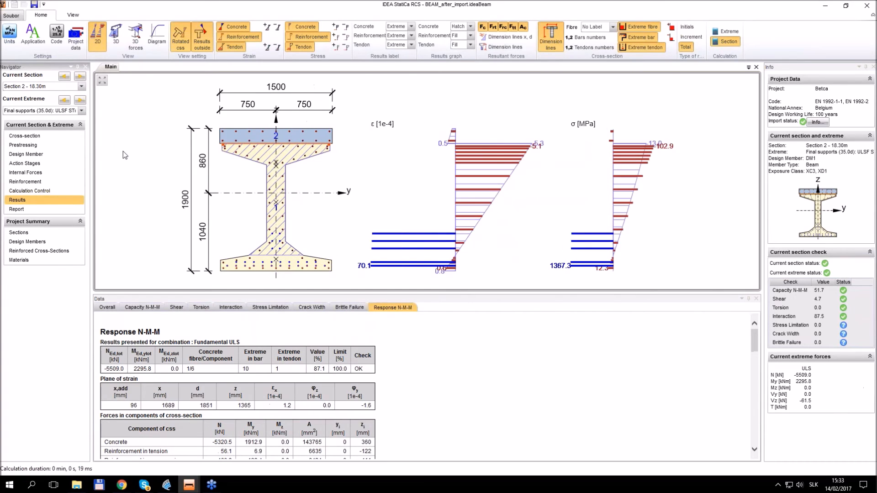
{"action": "key", "text": "Down"}
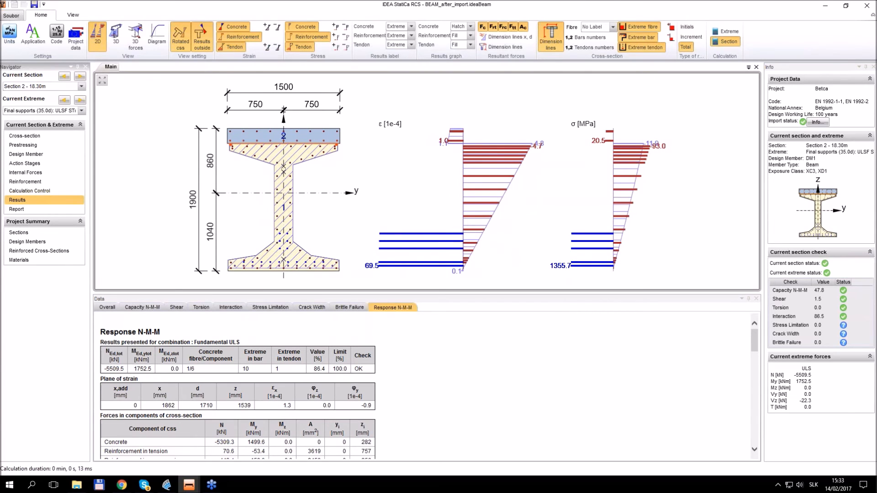
{"action": "key", "text": "Down"}
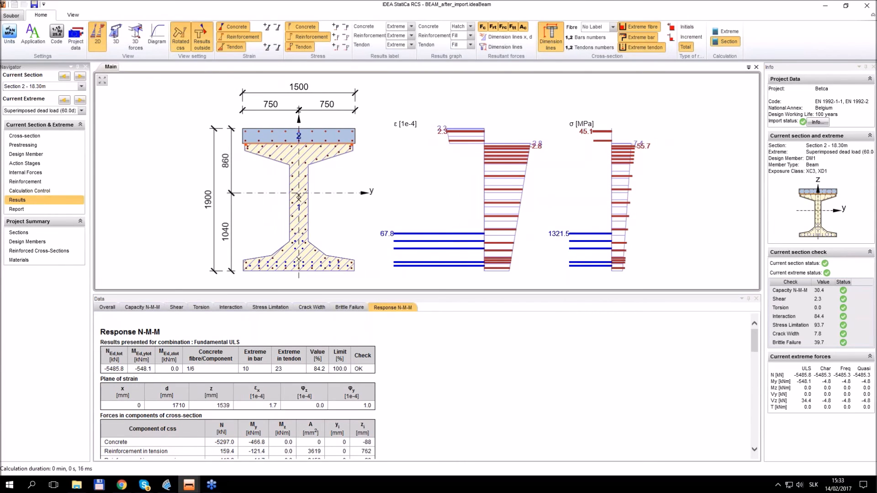
{"action": "key", "text": "Down"}
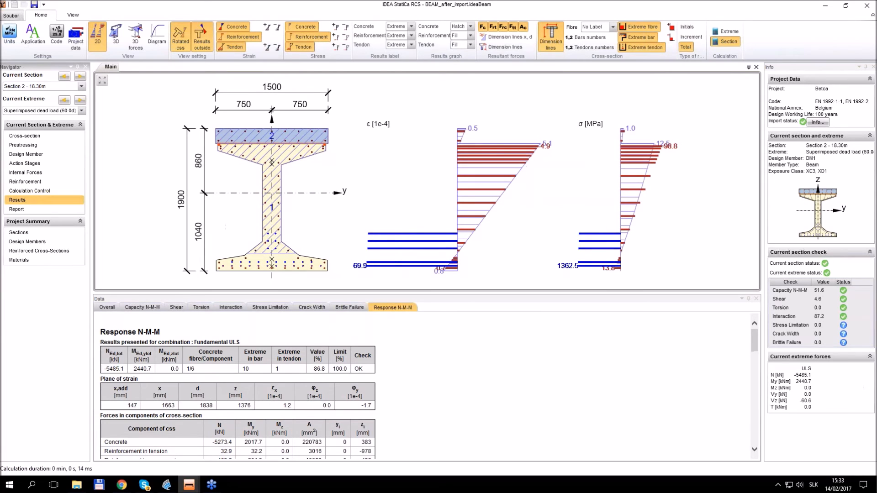
{"action": "key", "text": "Down"}
{"action": "key", "text": "Down"}
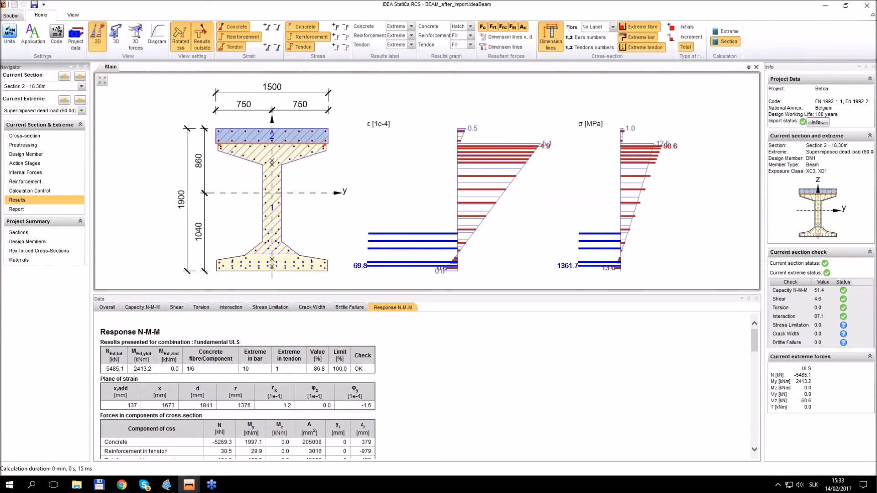
{"action": "key", "text": "Down"}
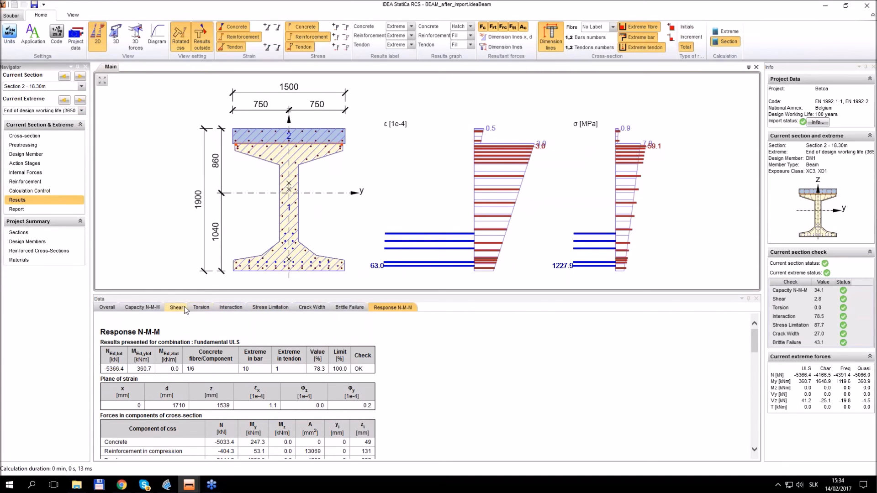
View the torsion check, and open the stirrups of reinforced cross-section F-F in the Reinforcement editor.
{"action": "left_click", "coordinate": [200, 309]}
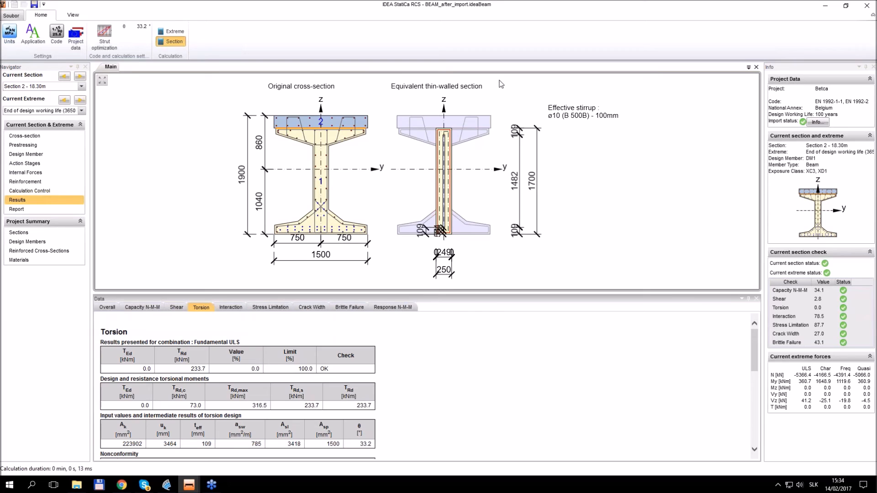
{"action": "left_click", "coordinate": [25, 182]}
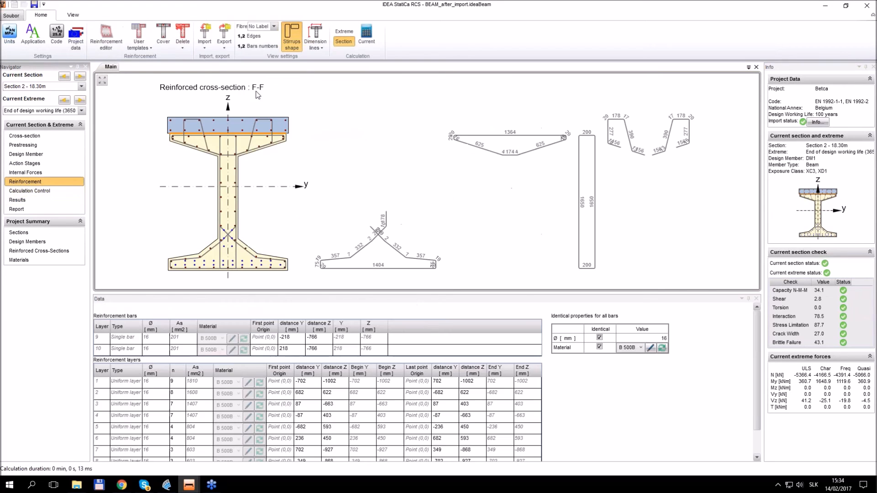
{"action": "left_click", "coordinate": [108, 42]}
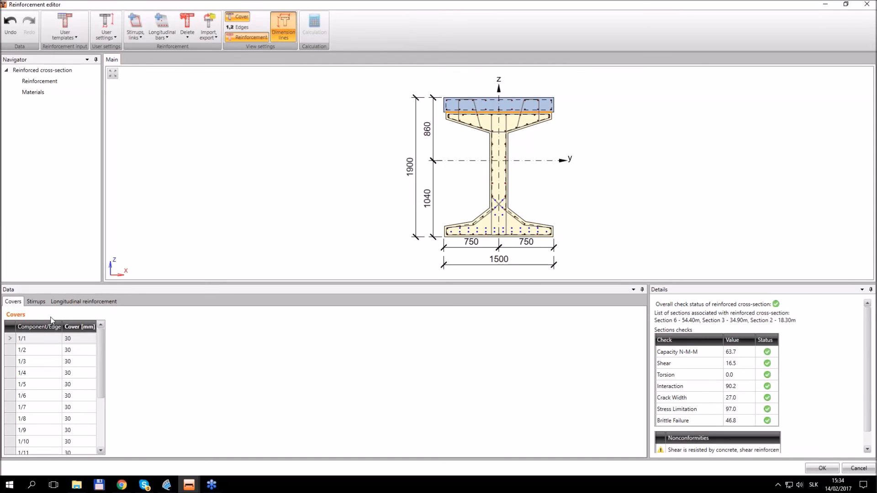
{"action": "left_click", "coordinate": [36, 302]}
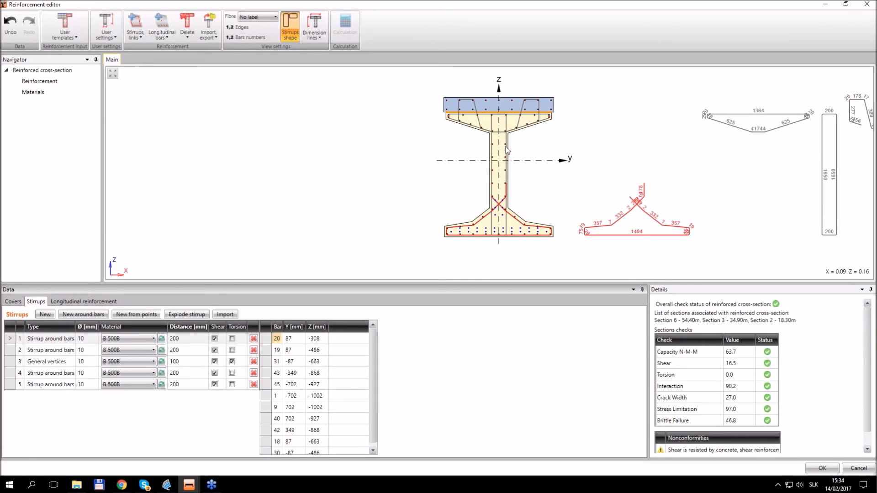
Make the upper-flange stirrup effective for torsion as well, and view the equivalent thin-walled section for the torsion check.
{"action": "left_click", "coordinate": [164, 364]}
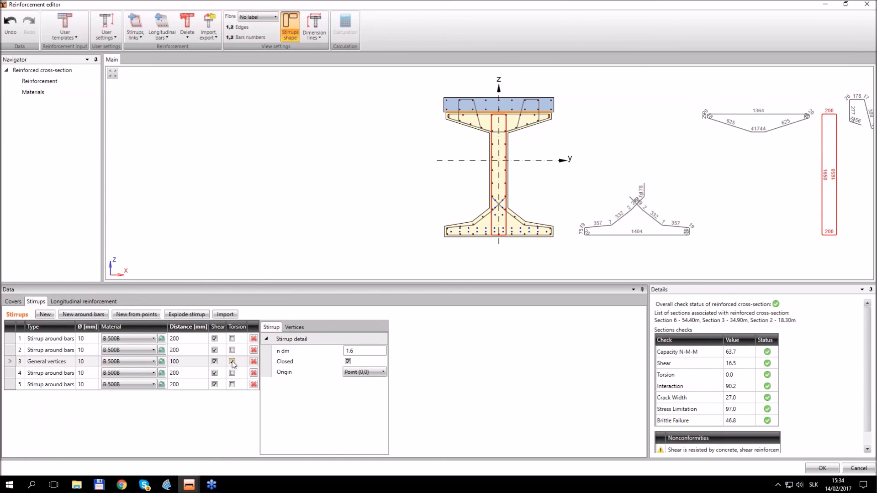
{"action": "left_click", "coordinate": [514, 117]}
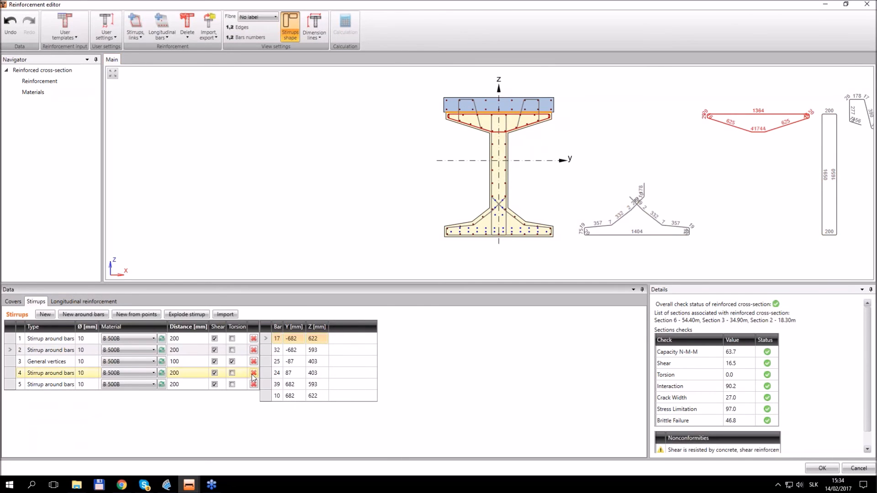
{"action": "left_click", "coordinate": [232, 351]}
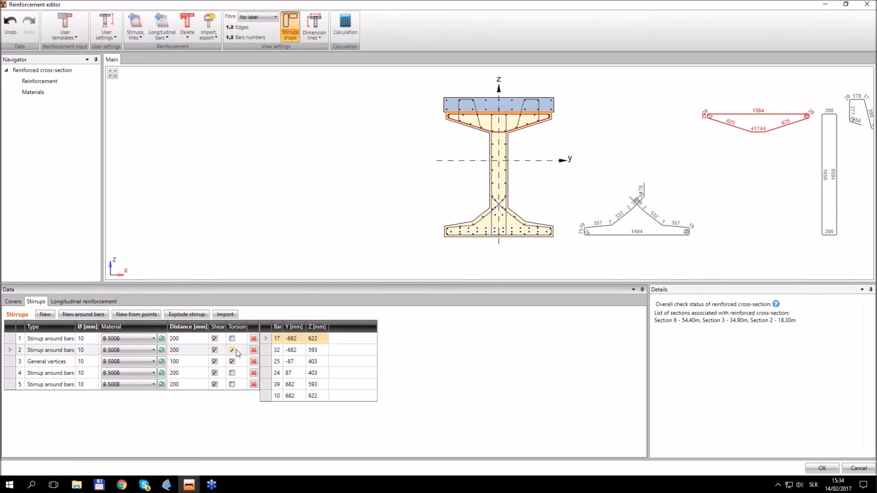
{"action": "left_click", "coordinate": [111, 39]}
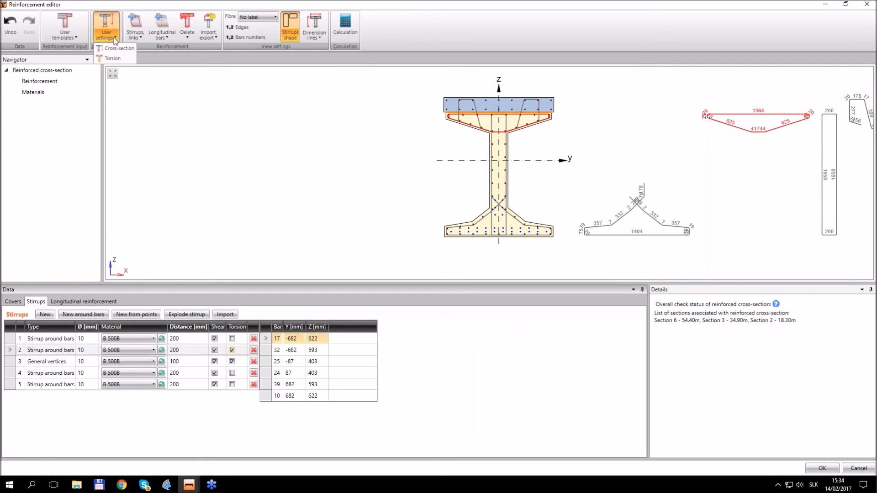
{"action": "left_click", "coordinate": [112, 58]}
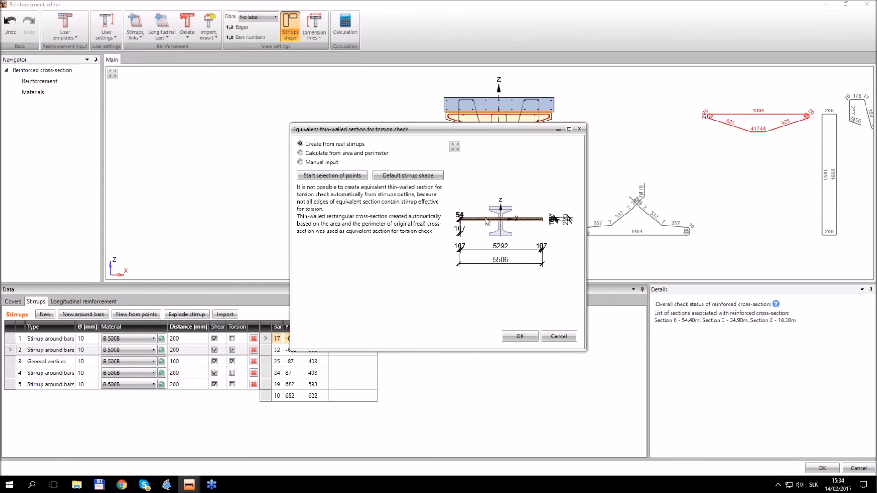
{"action": "left_click", "coordinate": [520, 337]}
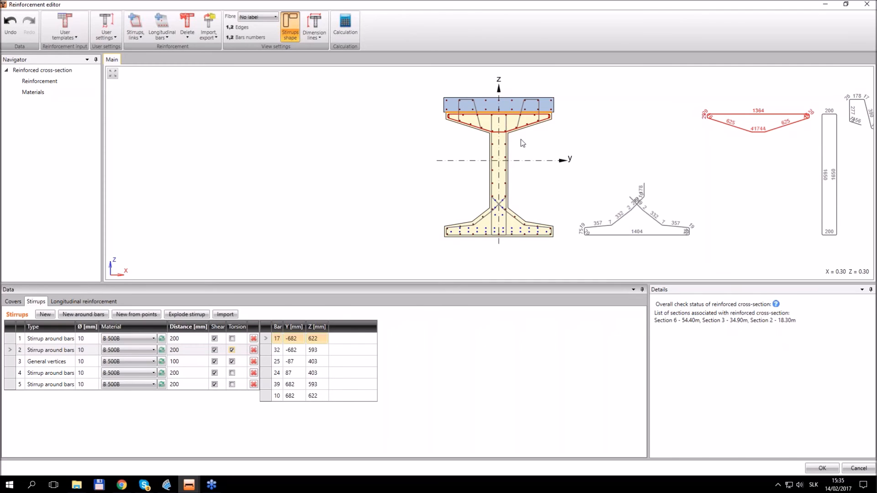
Exclude the upper-flange stirrup from torsion, view the equivalent thin-walled section again, and return to the results, discarding the reinforcement edits.
{"action": "left_click", "coordinate": [232, 350]}
{"action": "left_click", "coordinate": [107, 32]}
{"action": "left_click", "coordinate": [121, 60]}
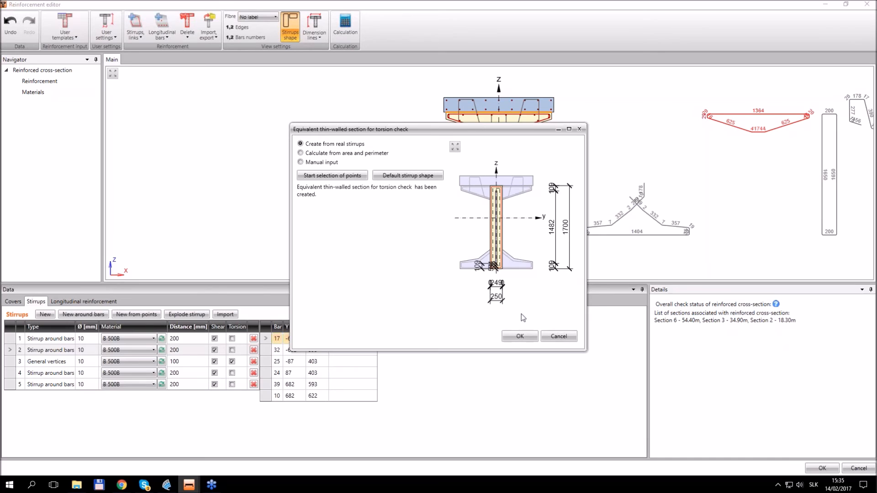
{"action": "left_click", "coordinate": [559, 336]}
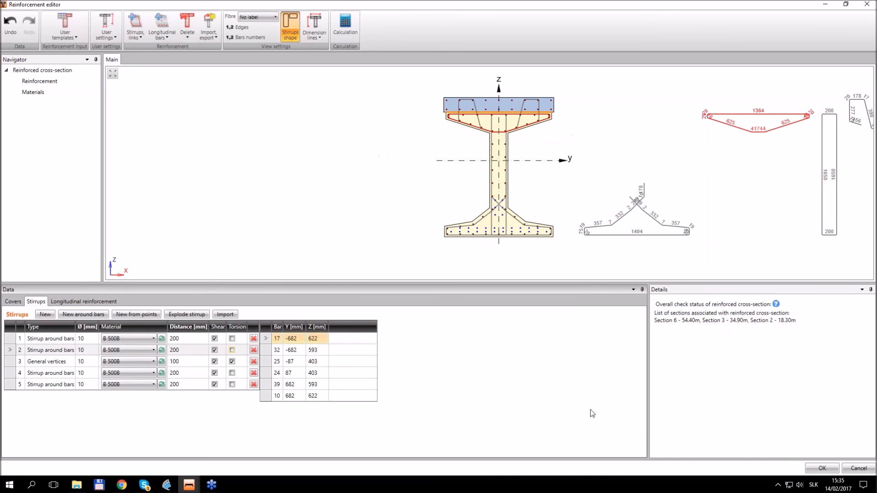
{"action": "left_click", "coordinate": [858, 469]}
{"action": "left_click", "coordinate": [54, 200]}
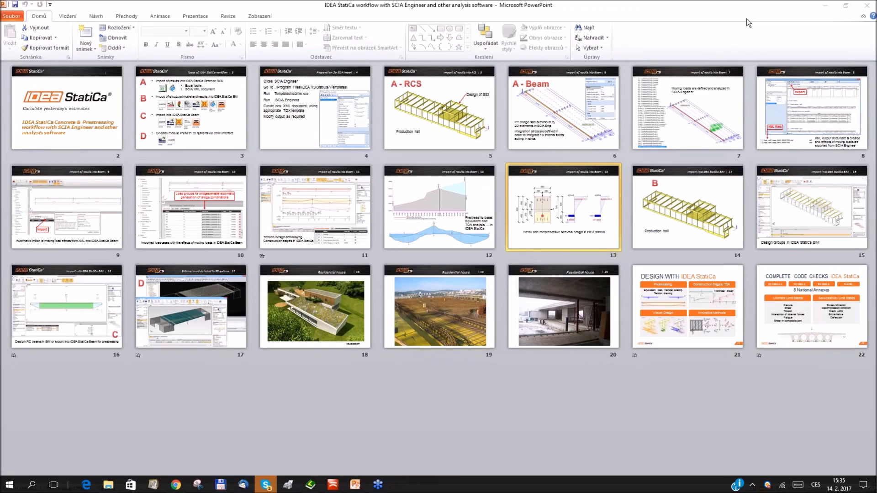
Switch to the PowerPoint presentation and select slide 14, the Production hall slide of part B.
{"action": "left_click", "coordinate": [679, 214]}
{"action": "left_click", "coordinate": [674, 224]}
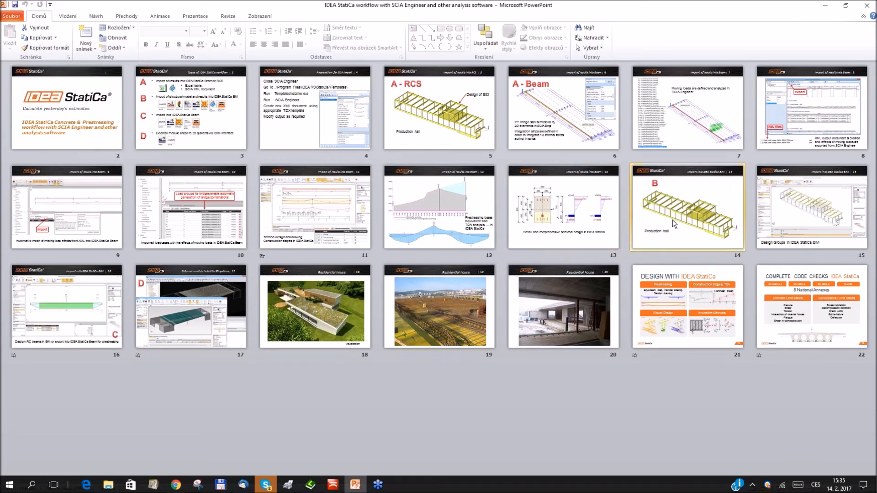